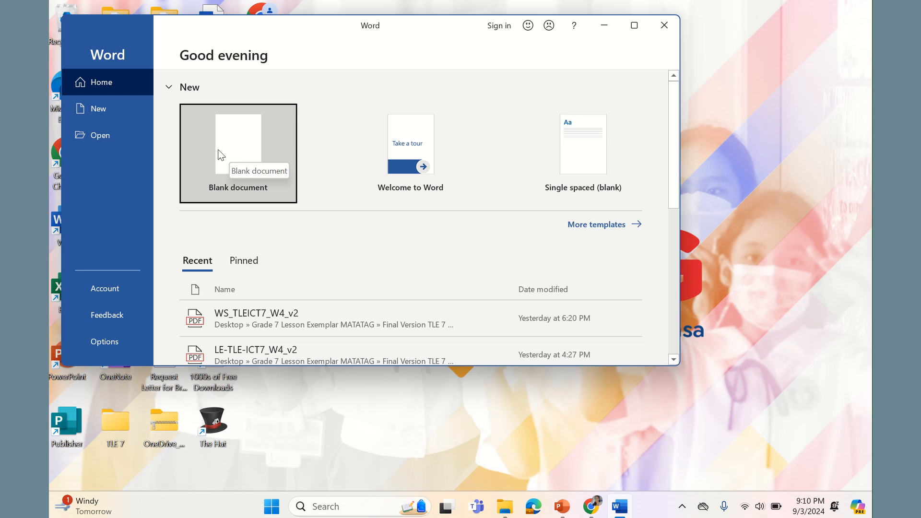
Create a new blank document and maximize its window.
click(234, 127)
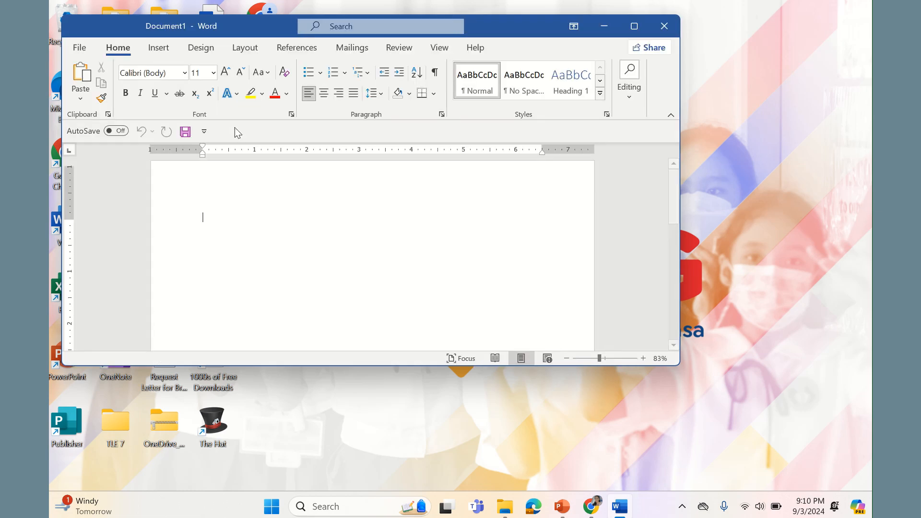
click(637, 26)
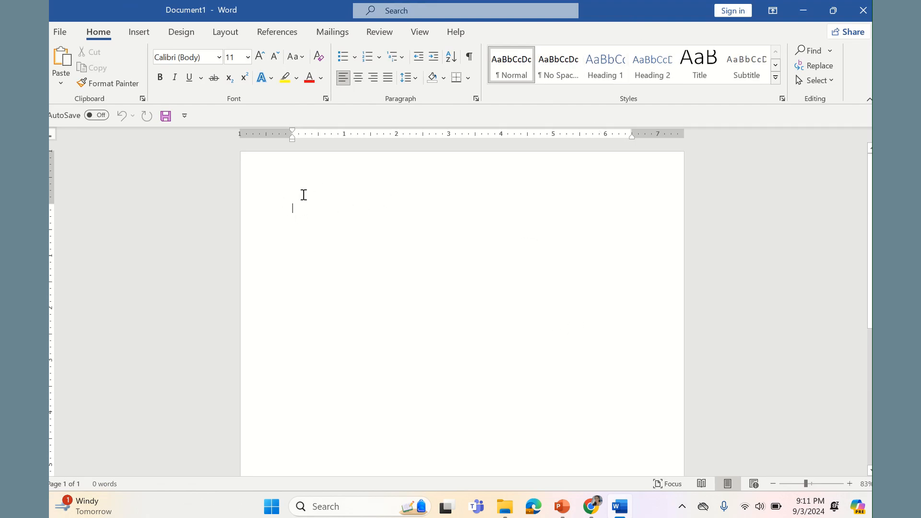
Enter the sample word "cursor" at the beginning of the page, enlarge the view to inspect it, and delete the word.
text(cursor)
click(808, 484)
drag(808, 485, 817, 483)
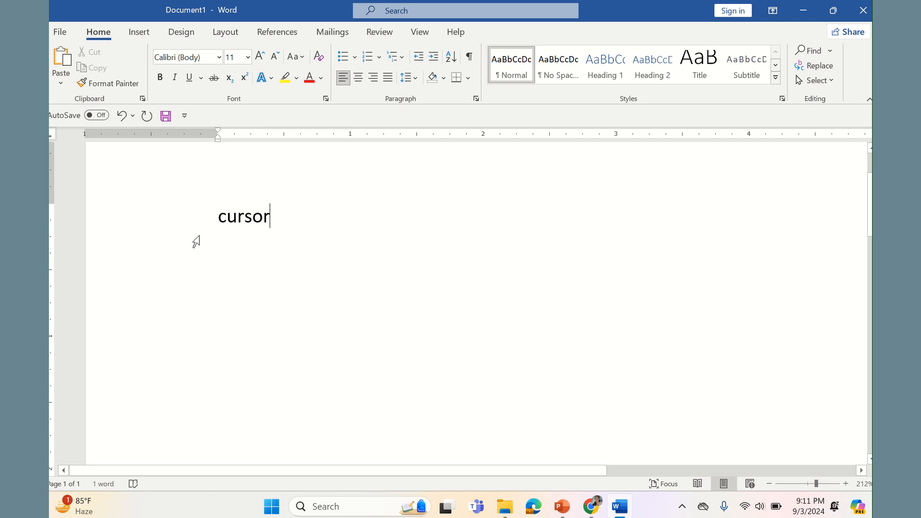
click(197, 207)
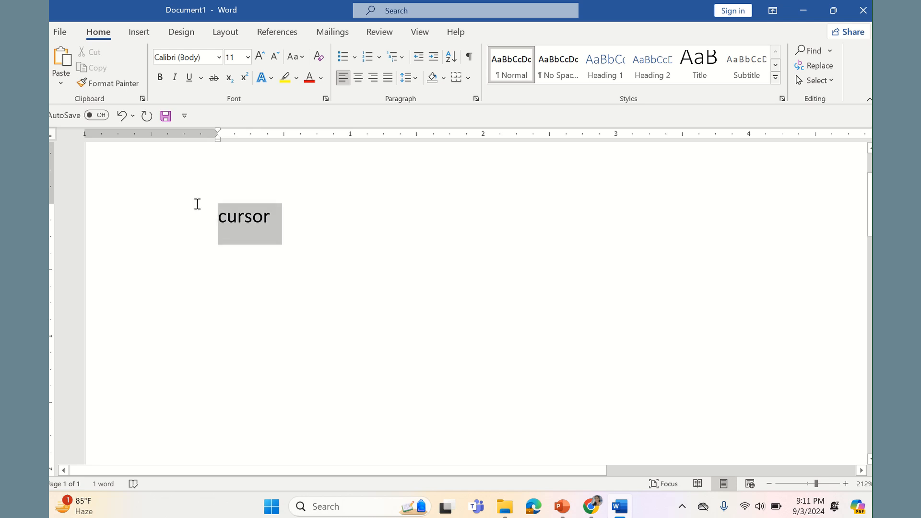
key(BackSpace)
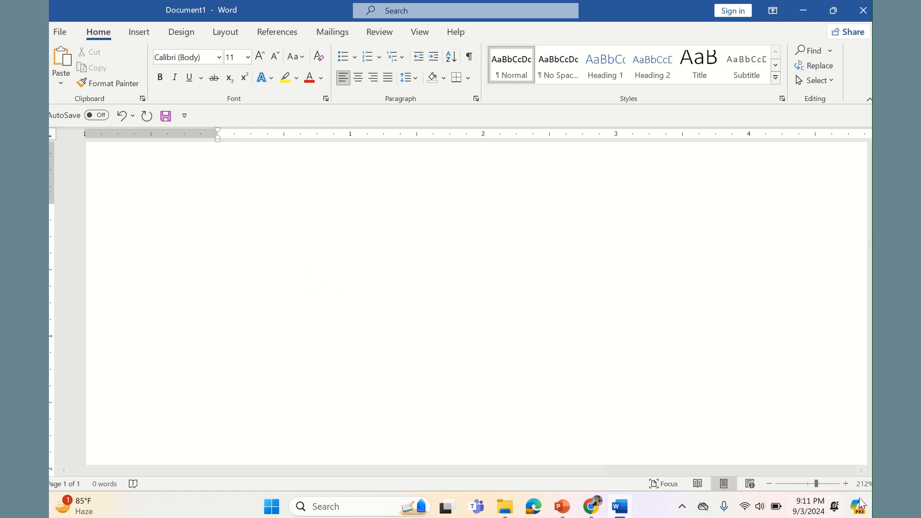
Reduce the document zoom to 47% to fit the whole page in view.
drag(813, 485, 808, 485)
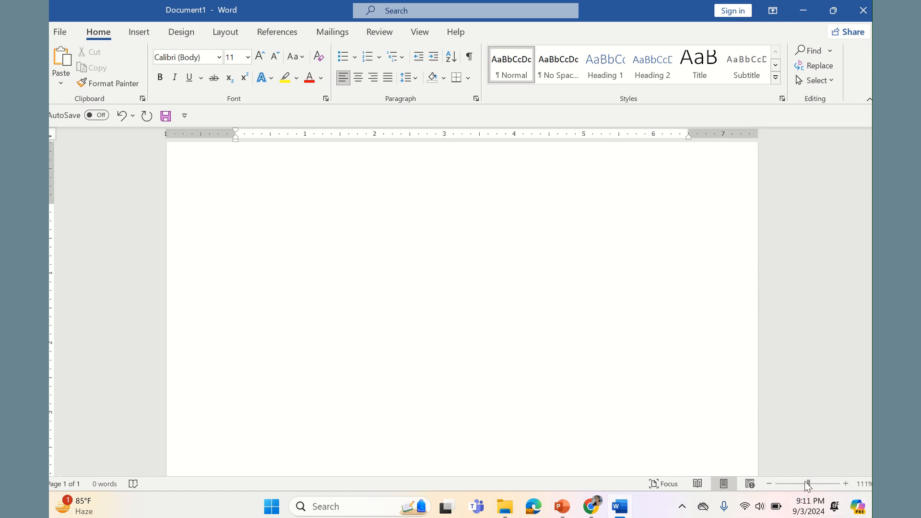
drag(808, 485, 793, 486)
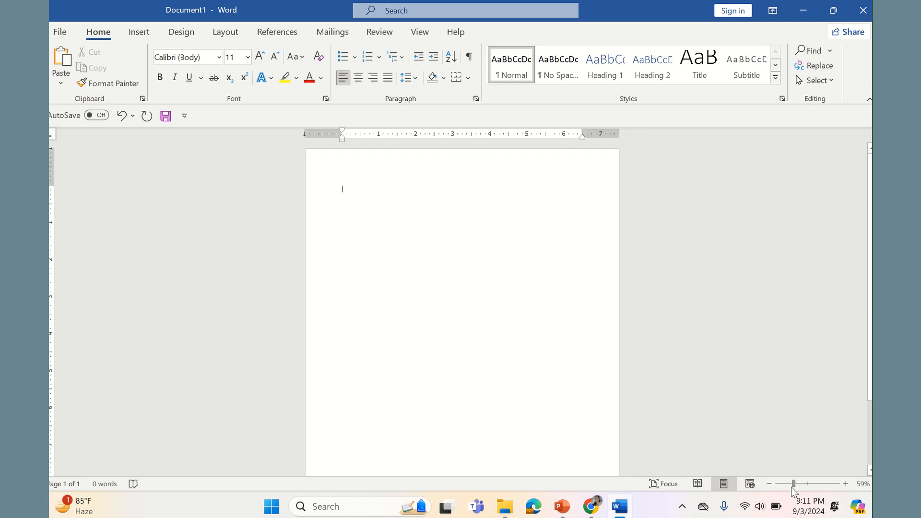
mouse_move(793, 484)
mouse_down()
mouse_move(778, 482)
mouse_move(789, 484)
mouse_up()
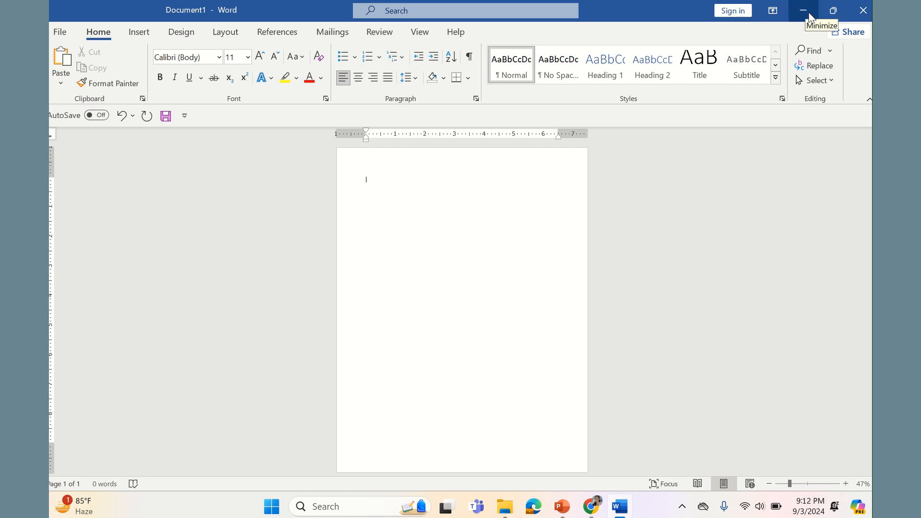
Minimize the document window to the desktop and bring it back into view.
mouse_move(836, 18)
click(802, 12)
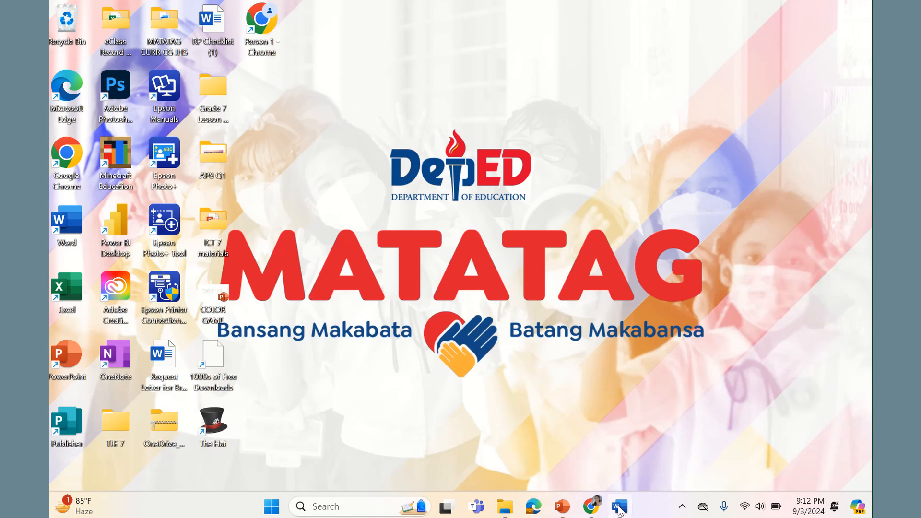
mouse_move(621, 509)
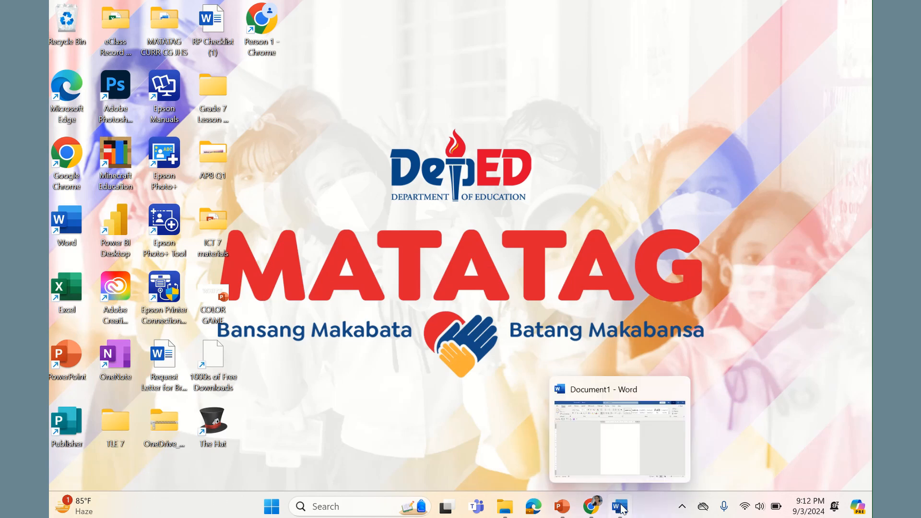
click(621, 509)
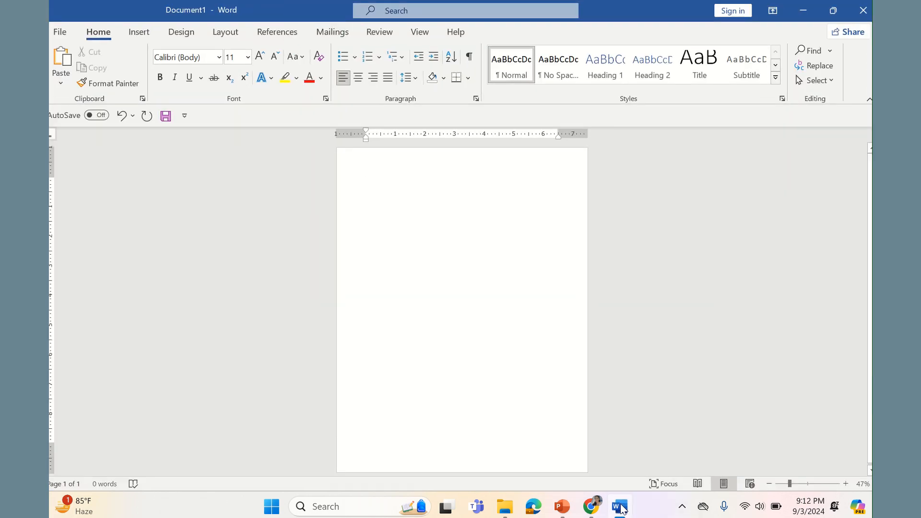
Restore the document window to its smaller size and maximize it again.
click(835, 12)
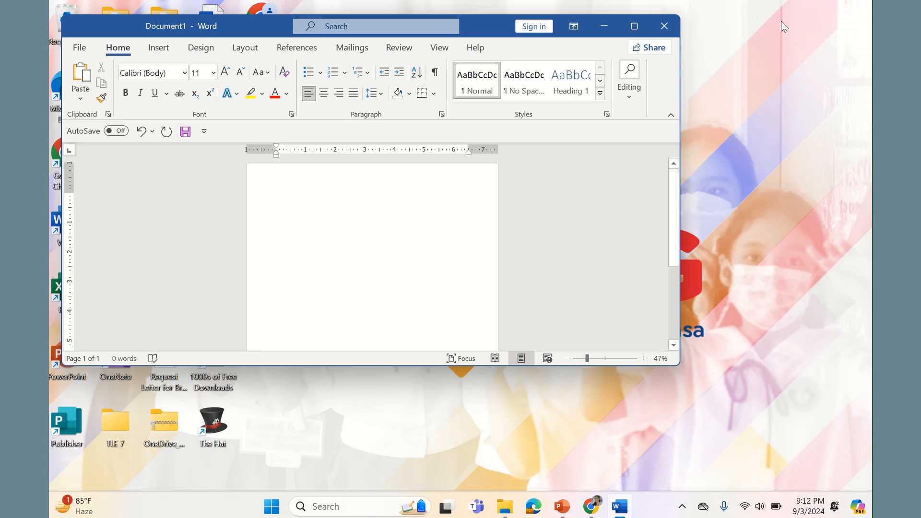
mouse_move(637, 31)
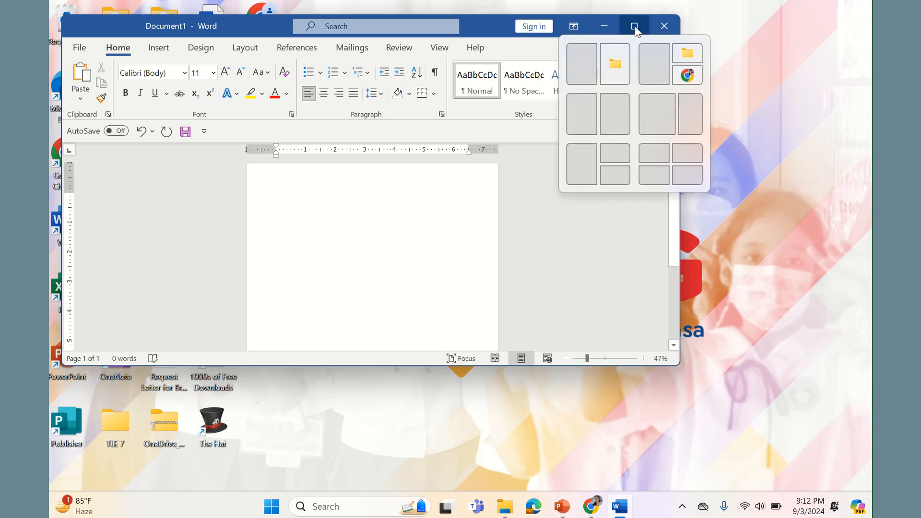
click(635, 30)
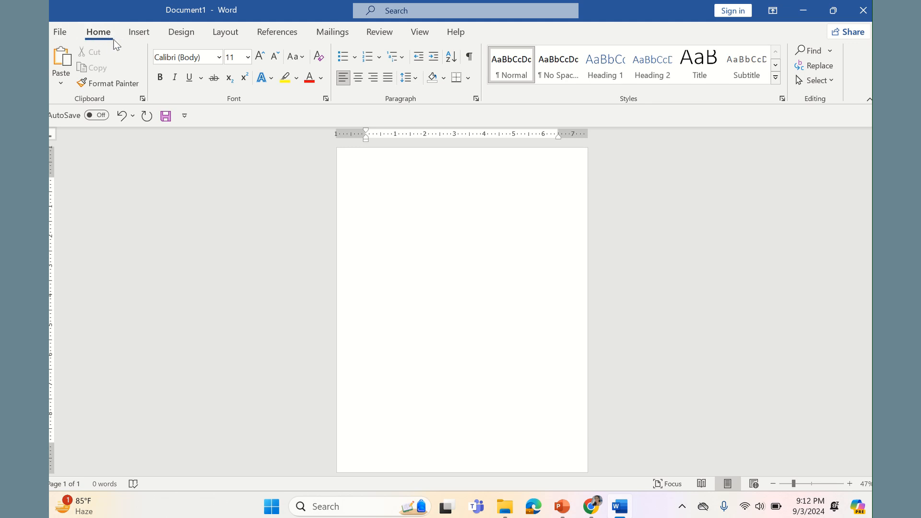
Look through the Insert, Design, Layout, References, Mailings, Review, View and Help command sets twice, returning to the Home commands.
click(145, 37)
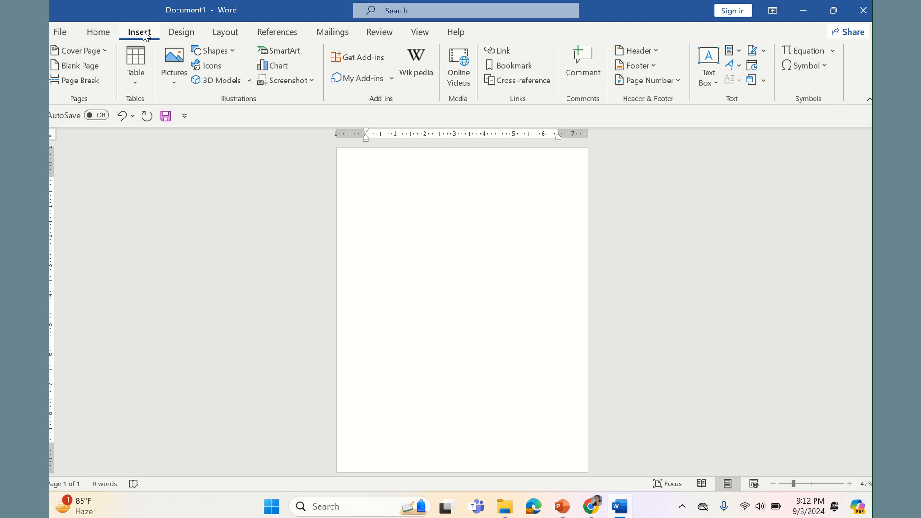
click(182, 34)
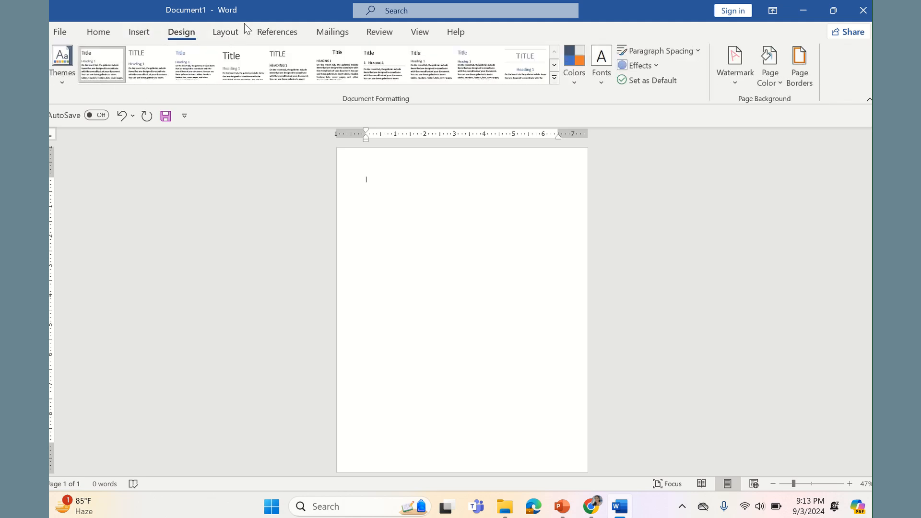
click(229, 32)
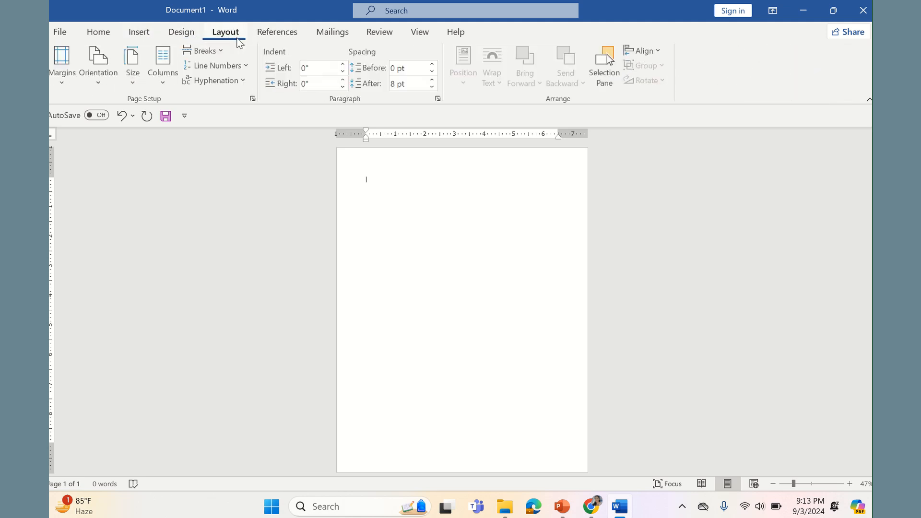
click(282, 39)
click(331, 31)
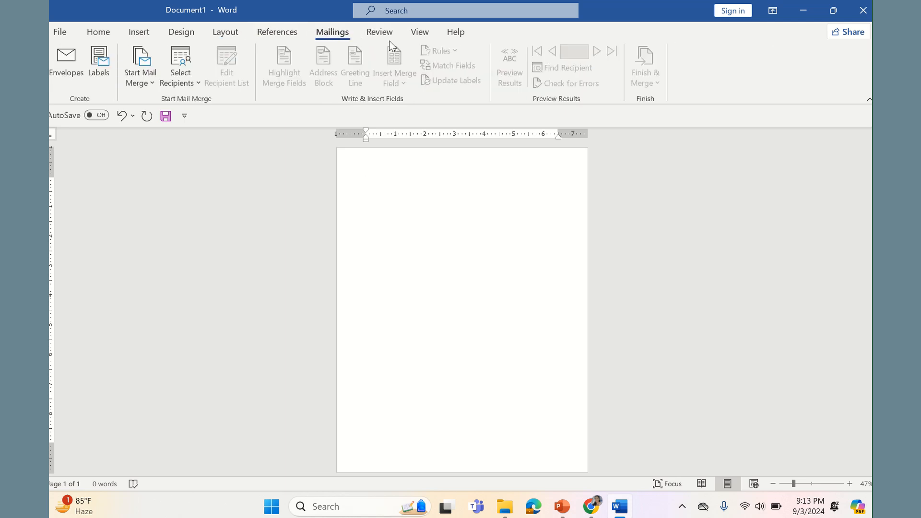
click(380, 32)
click(417, 33)
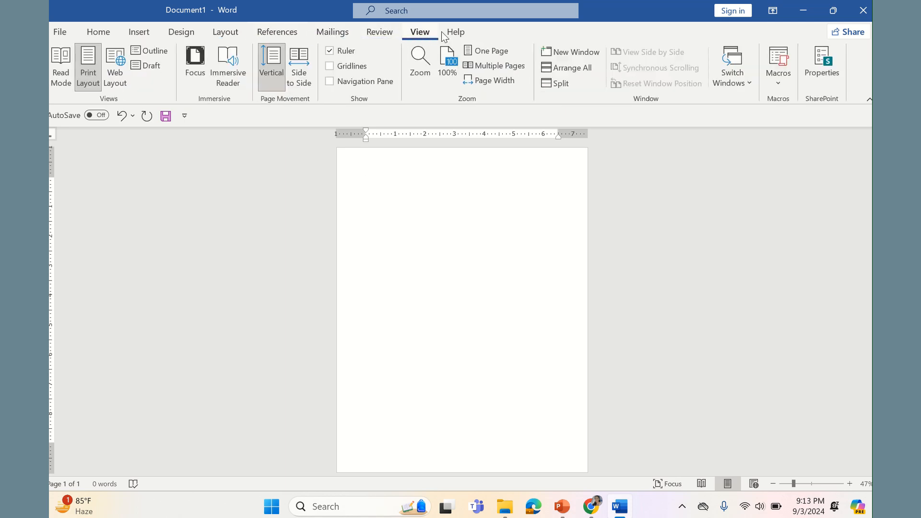
click(451, 34)
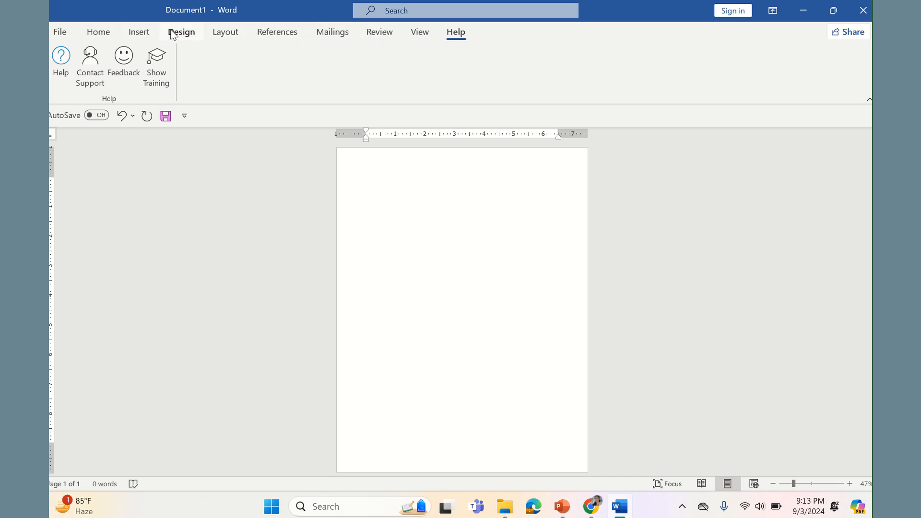
click(106, 32)
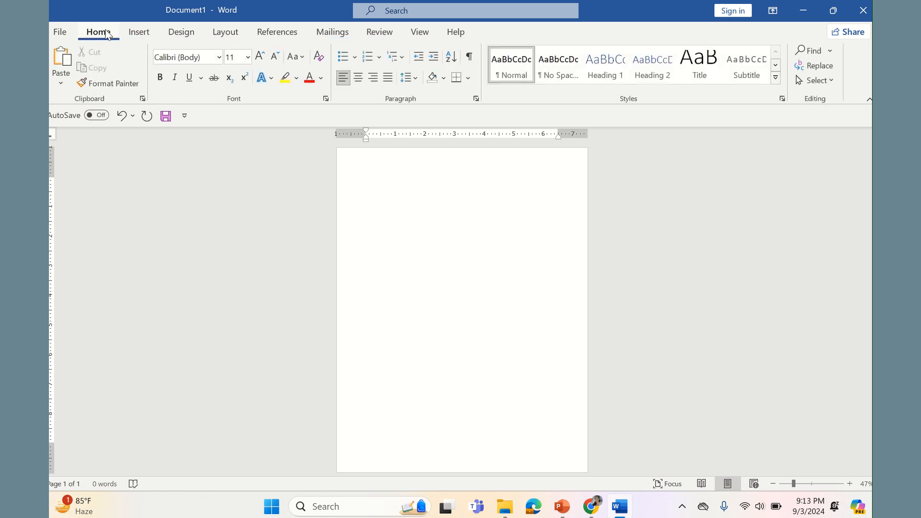
click(138, 34)
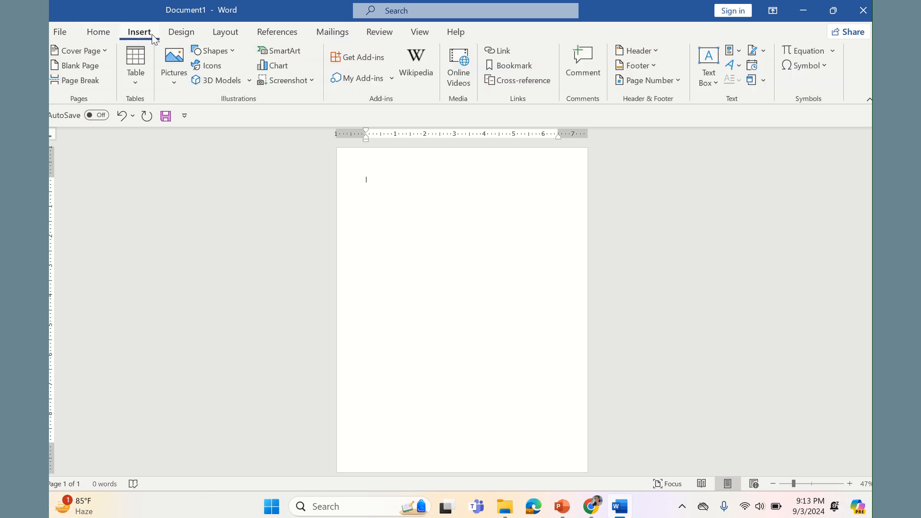
click(181, 31)
click(219, 34)
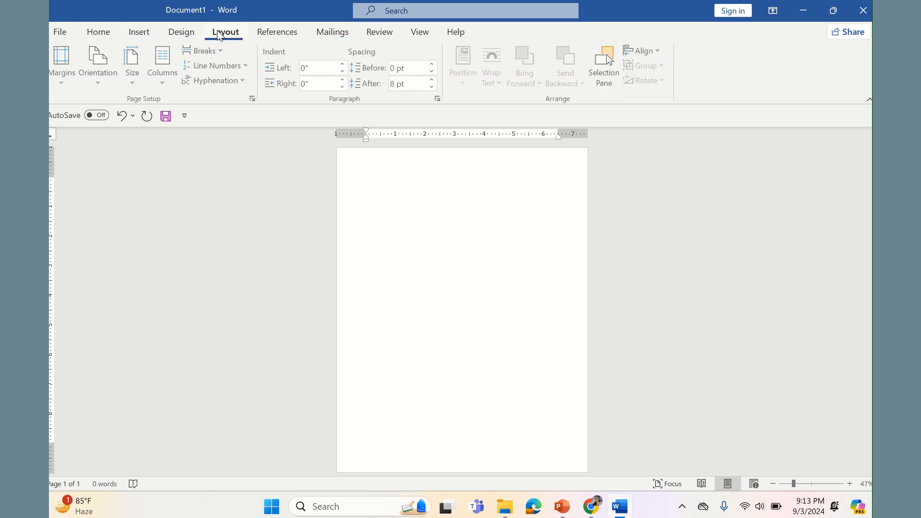
click(278, 31)
click(333, 33)
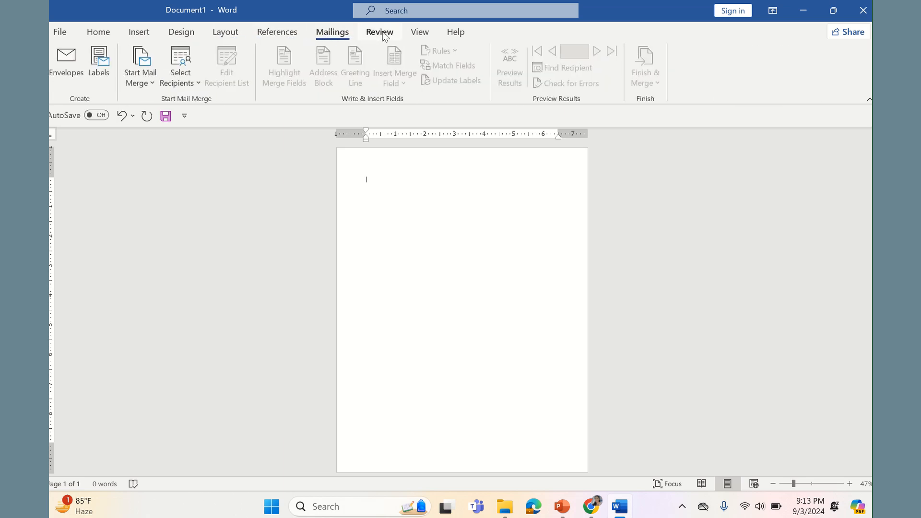
click(380, 32)
click(420, 32)
click(451, 34)
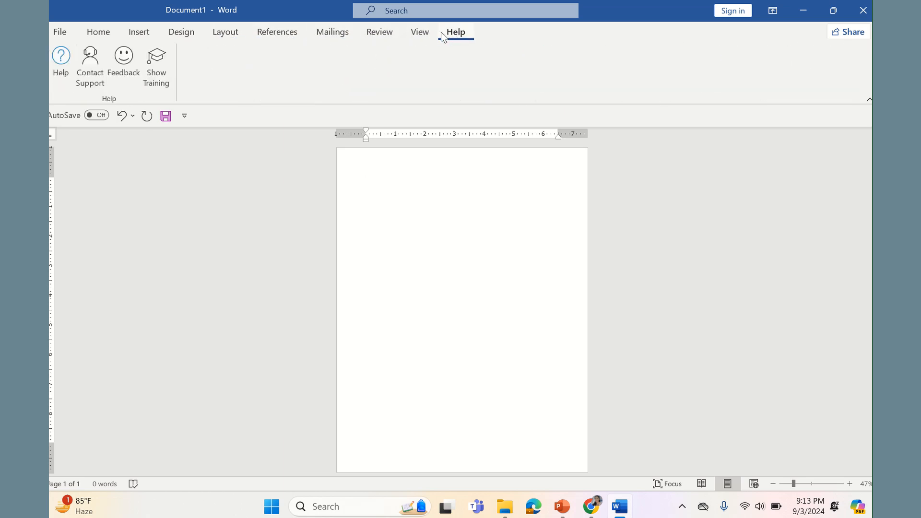
click(92, 37)
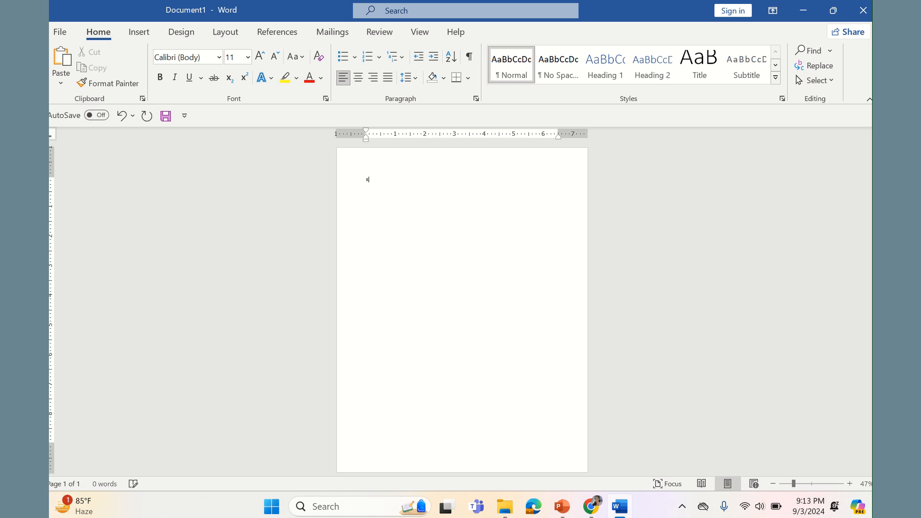
Write "RIBBONS" on the first line and try several heading styles on it, ending with Heading 4.
text(S)
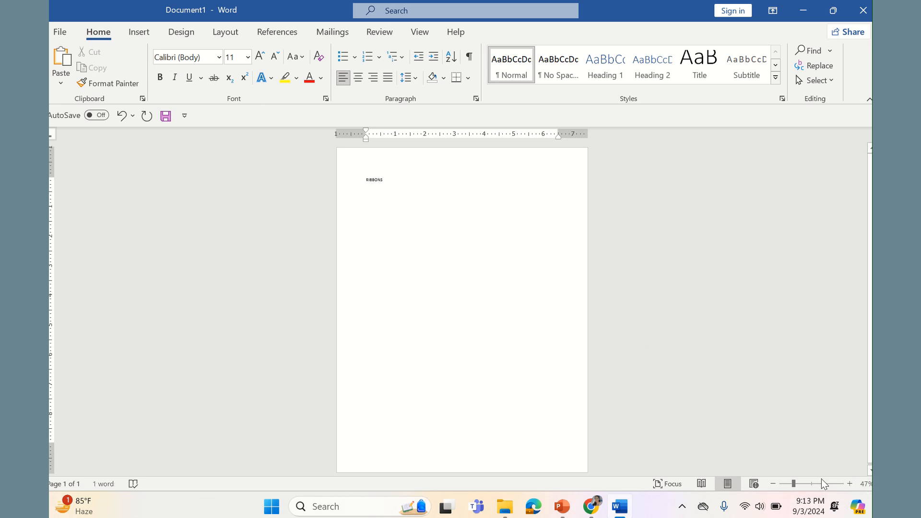
click(809, 483)
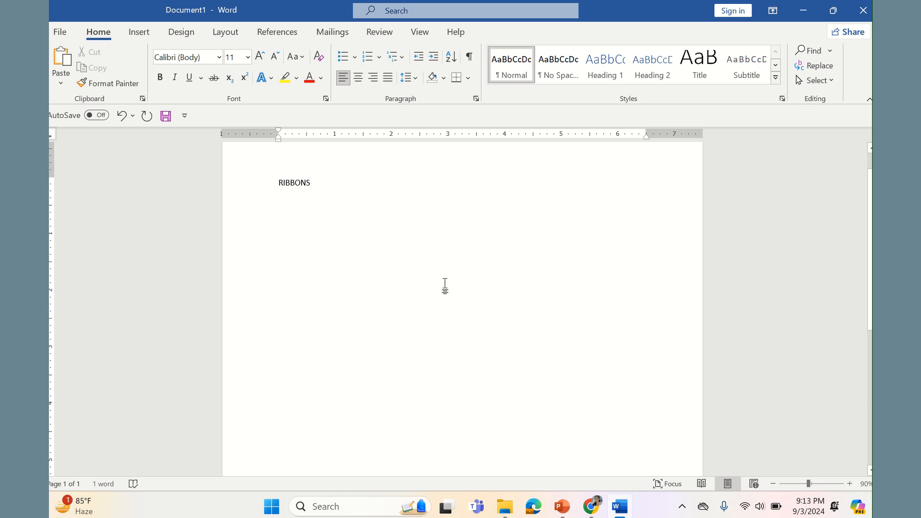
drag(275, 181, 390, 183)
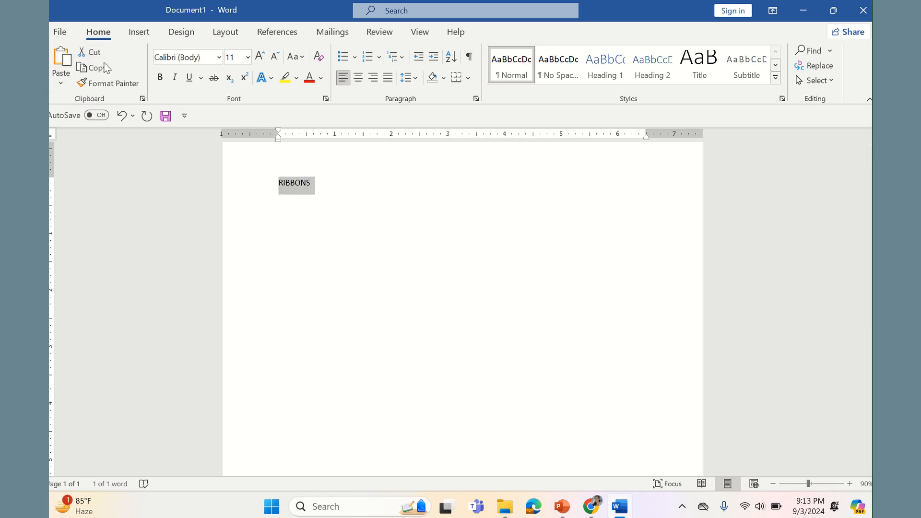
click(568, 71)
click(606, 68)
click(651, 64)
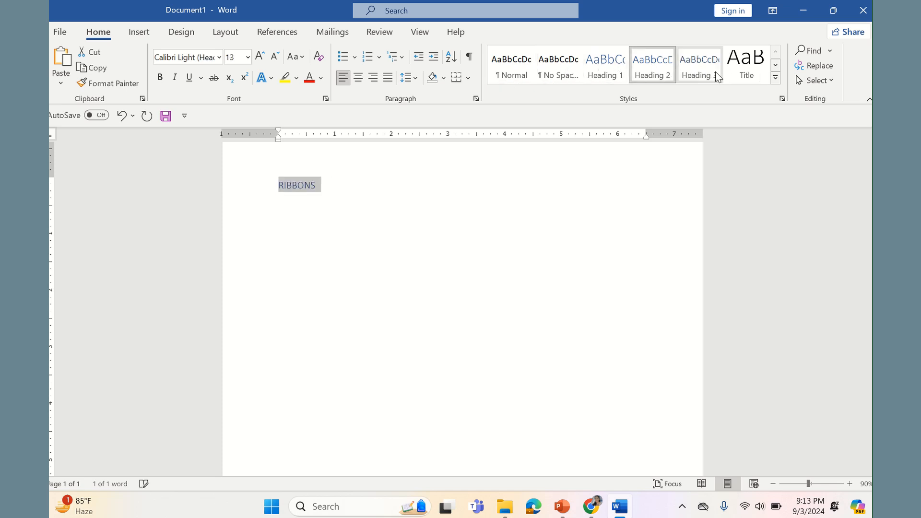
click(715, 71)
click(745, 65)
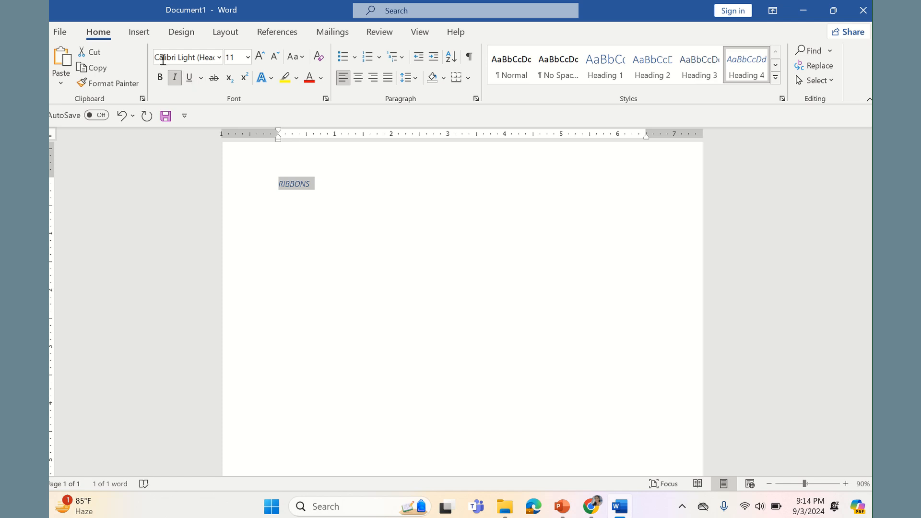
Convert the selected word "RIBBONS" into a one-cell table and apply a plain table style with only a line beneath the header row.
click(140, 35)
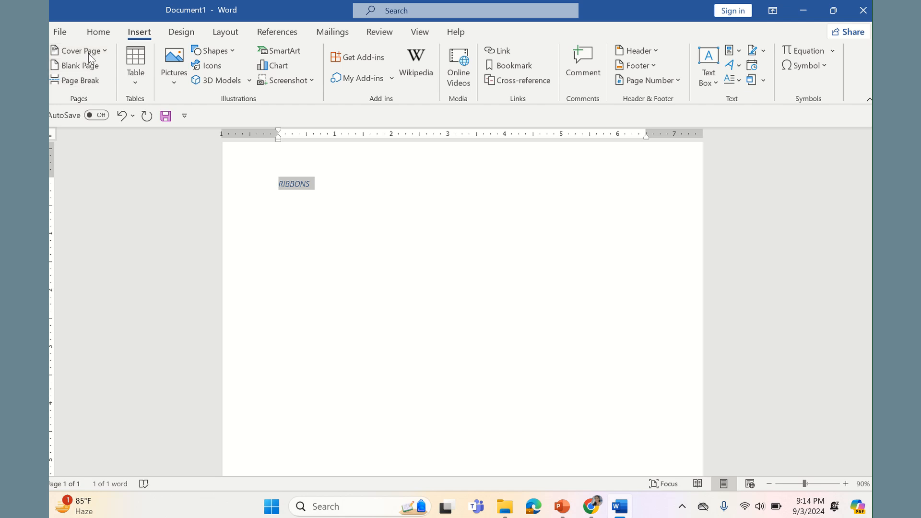
click(137, 80)
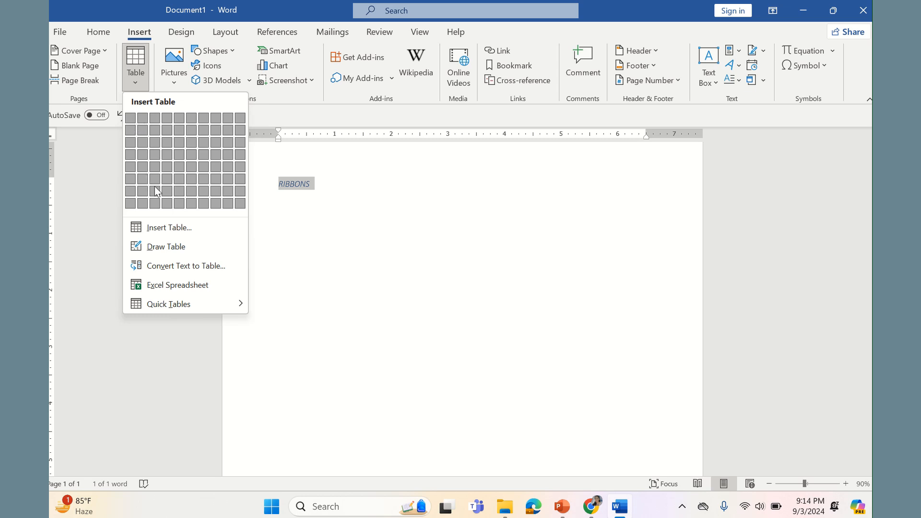
click(171, 230)
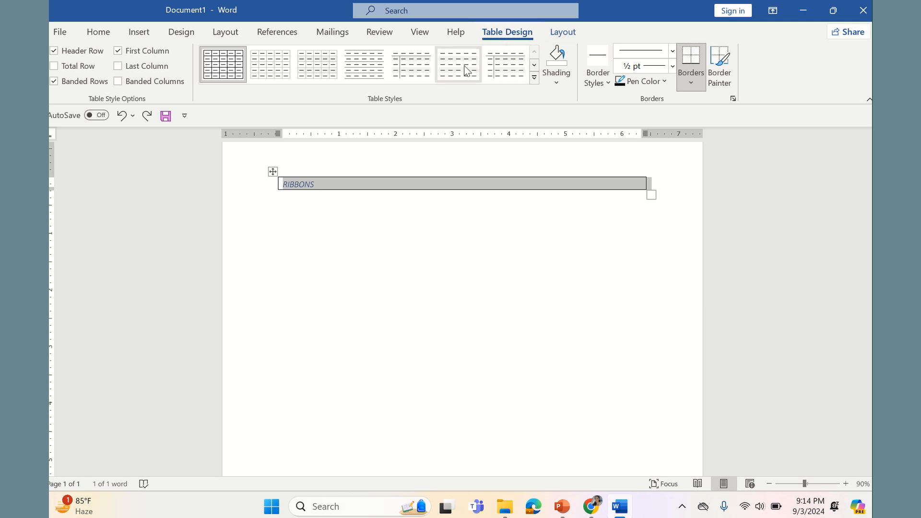
click(424, 72)
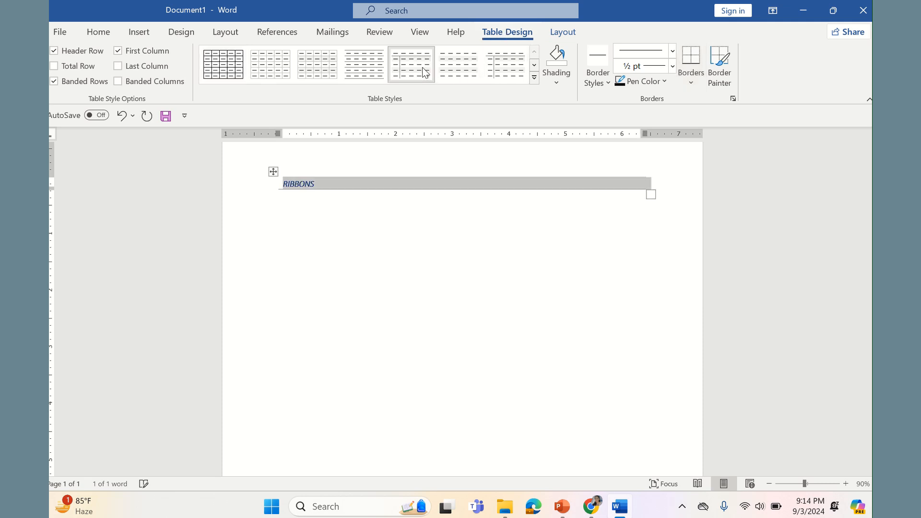
Apply the light grid style to the one-cell "RIBBONS" table.
click(288, 61)
click(334, 280)
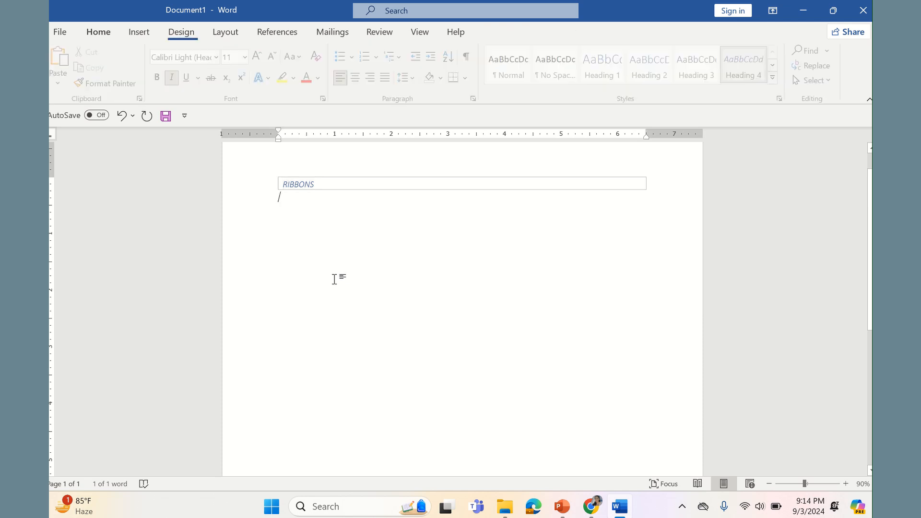
click(321, 184)
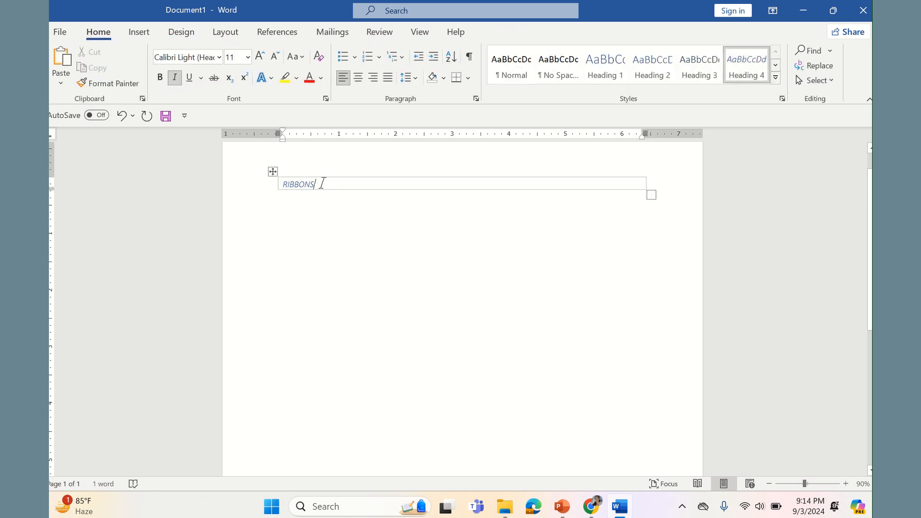
Add two empty rows beneath the "RIBBONS" row and reduce the height of the first added row.
click(656, 184)
key(Return)
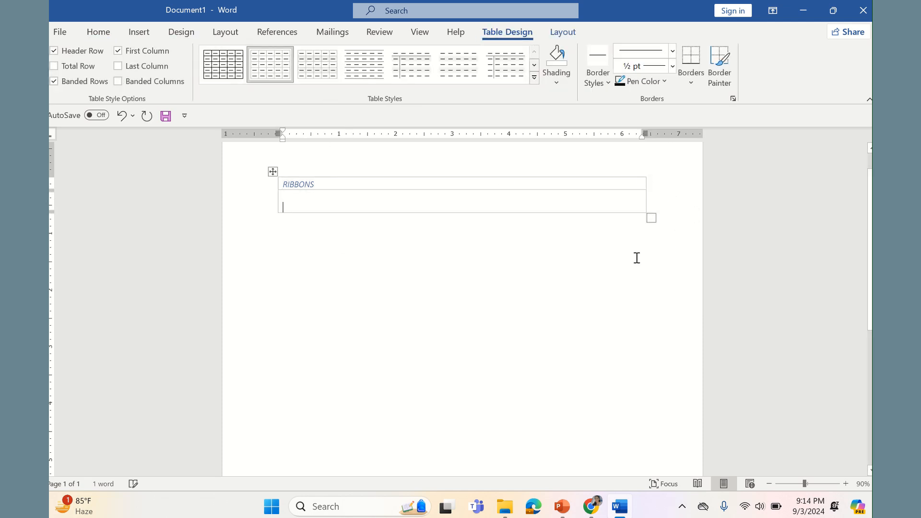
drag(628, 212, 624, 201)
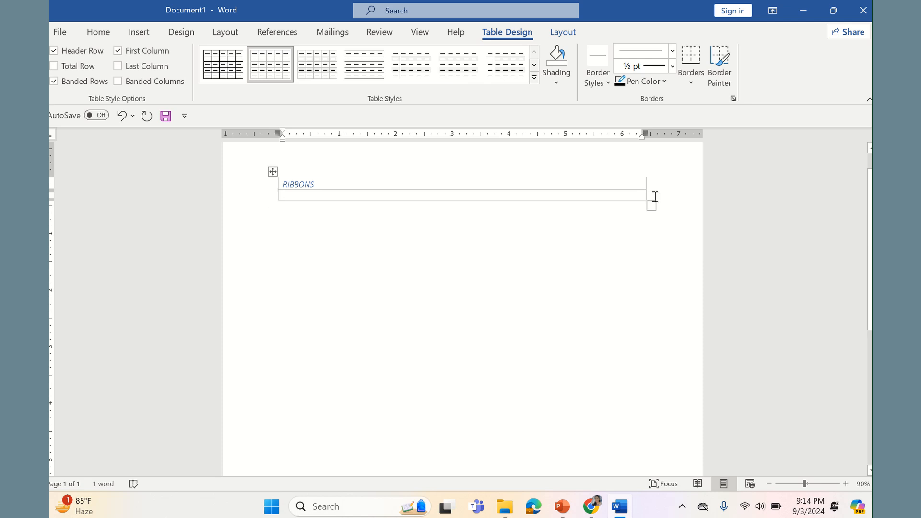
click(656, 197)
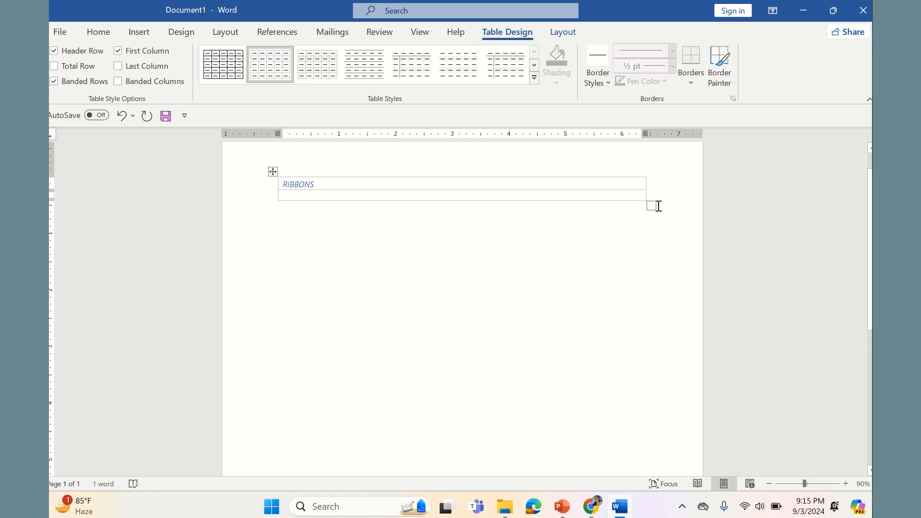
key(Return)
Apply the black grid style to the table and shade its last row with the standard light green.
click(215, 61)
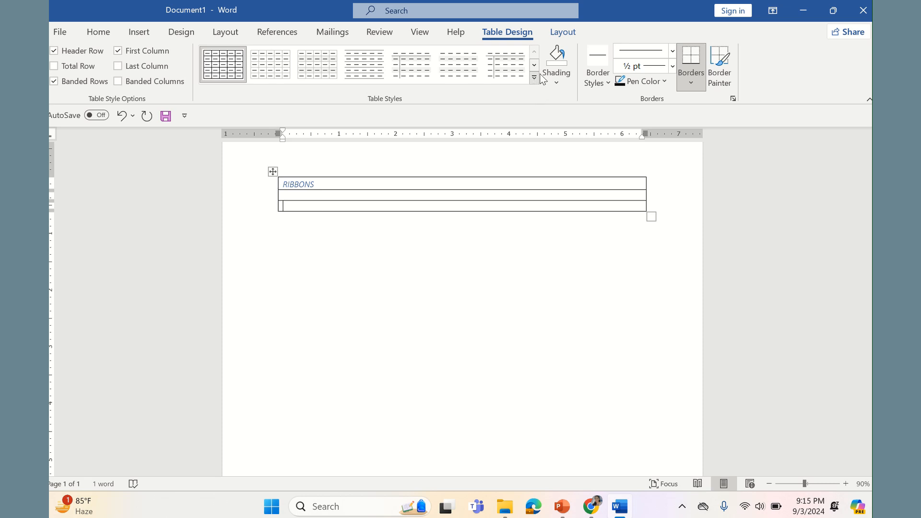
click(560, 84)
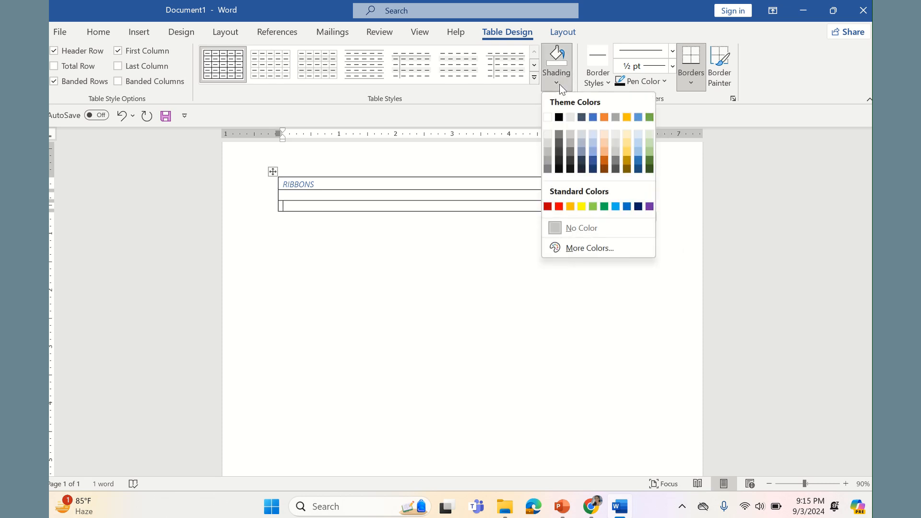
click(593, 207)
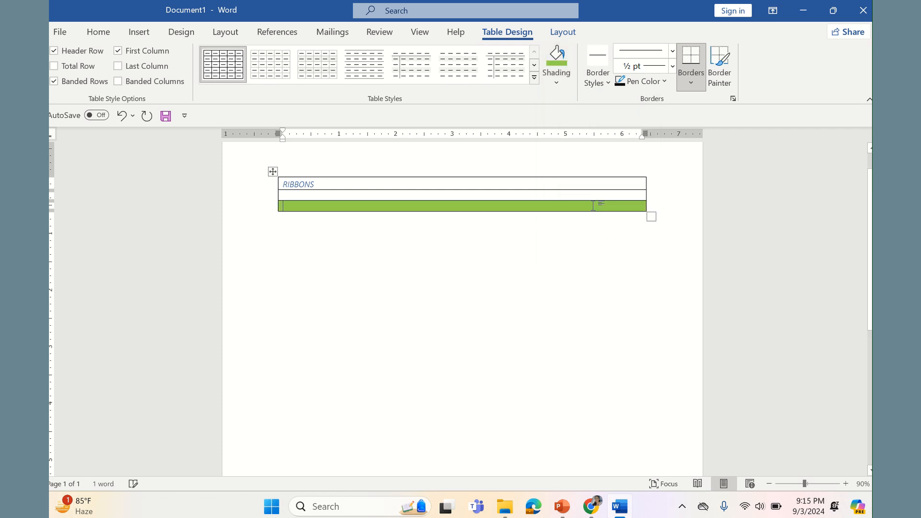
Try to paint the table's right edge with the black 1 ½ pt theme border style.
click(606, 85)
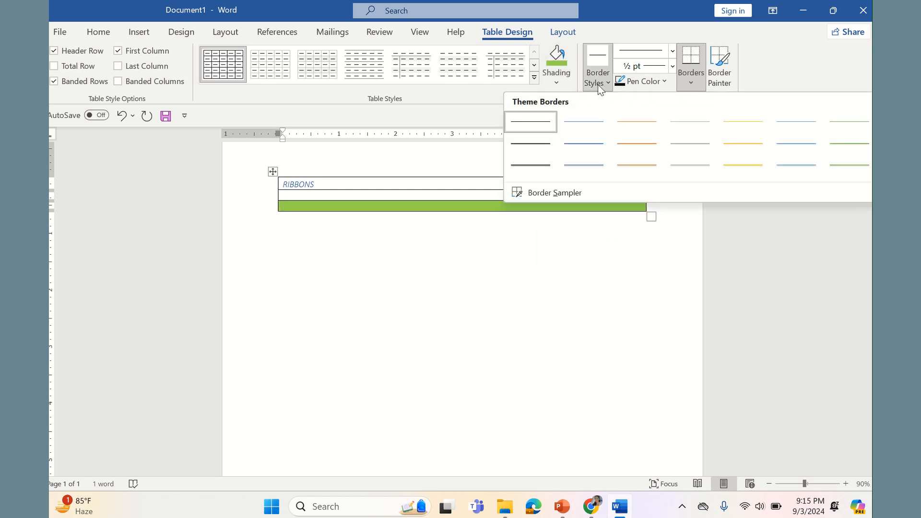
click(529, 145)
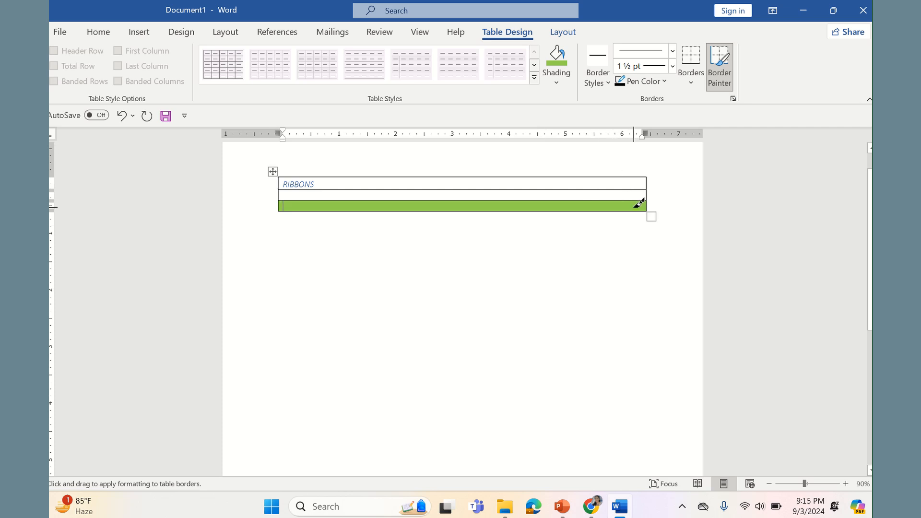
drag(644, 179, 648, 211)
key(Escape)
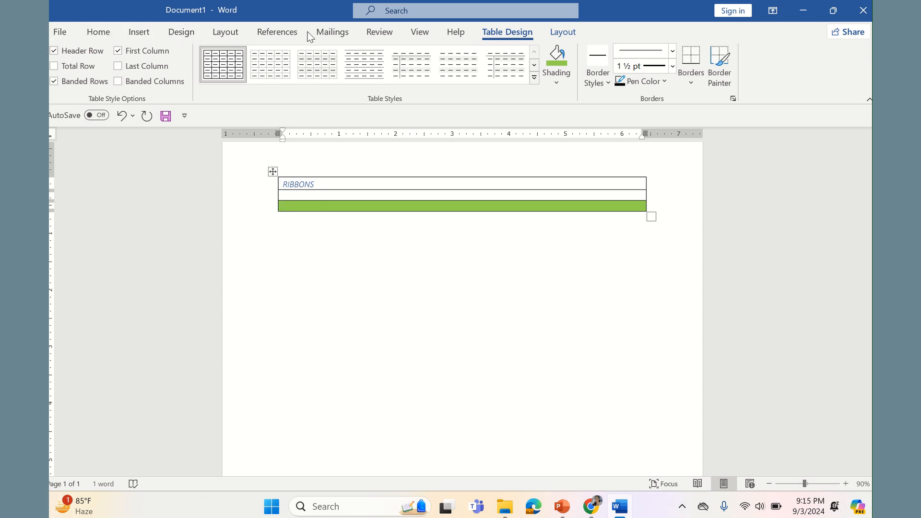
Delete the whole "RIBBONS" table from the document.
click(136, 34)
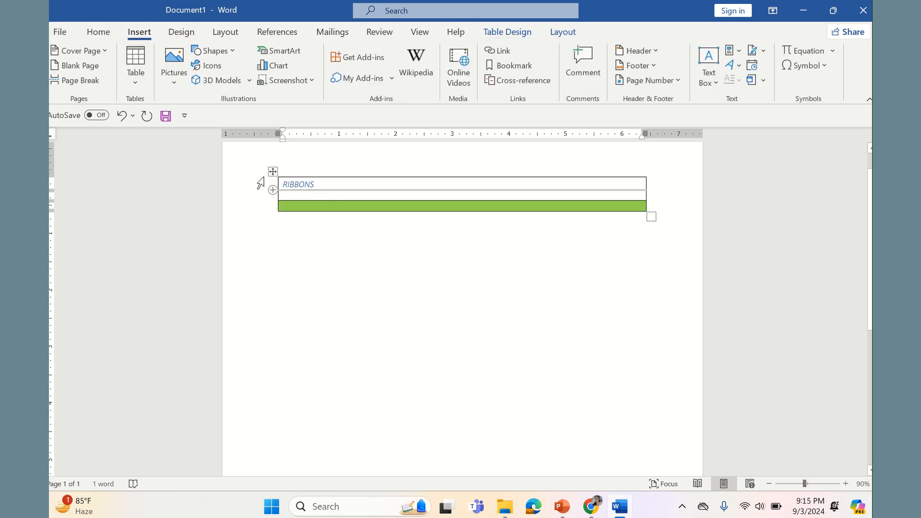
click(272, 172)
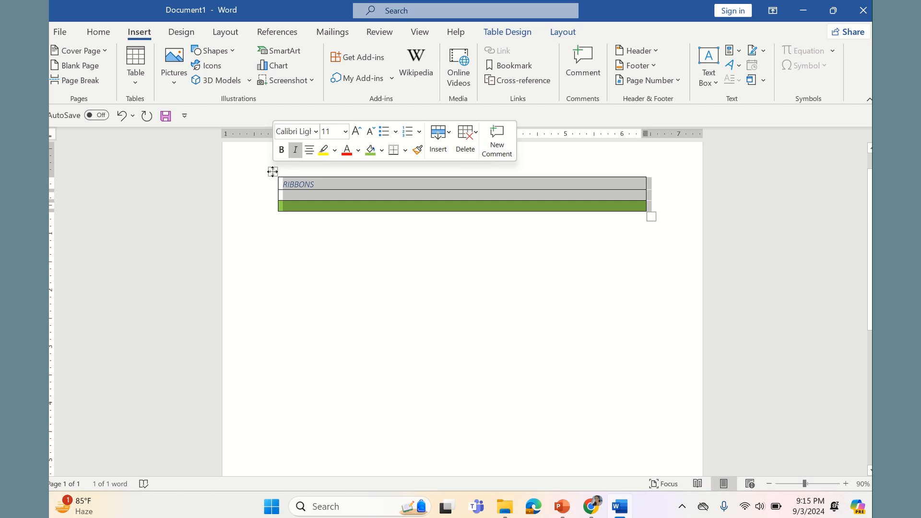
click(468, 144)
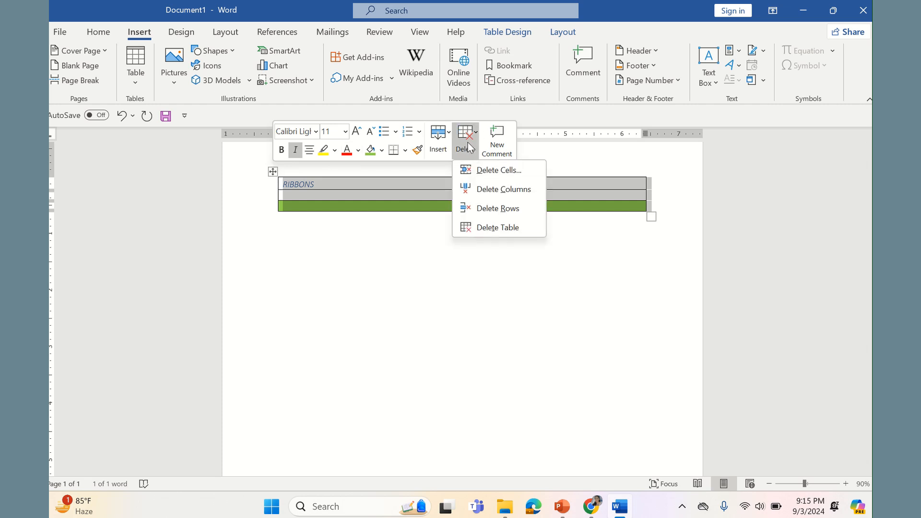
click(501, 228)
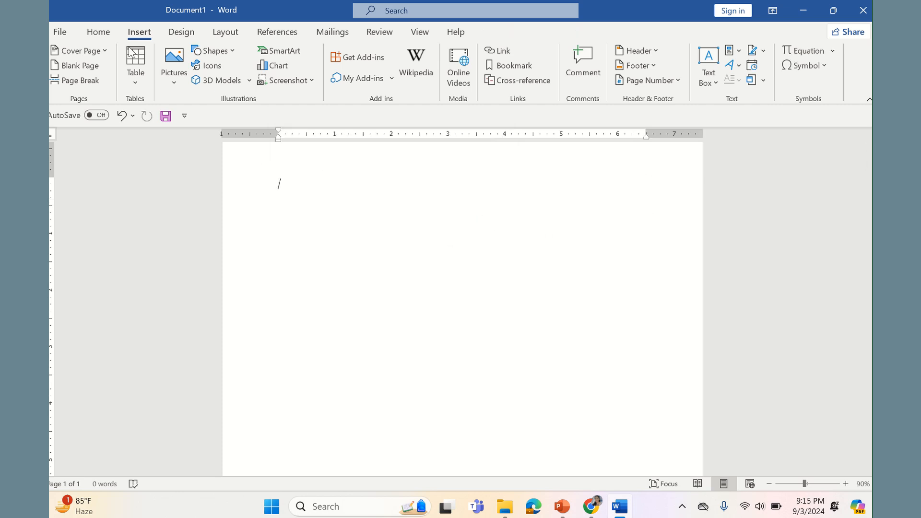
Write the title "LUPANG HINIRANG" with the lines "Bayang Magiliw" and "Perlas ng Silanganan" below it.
click(182, 33)
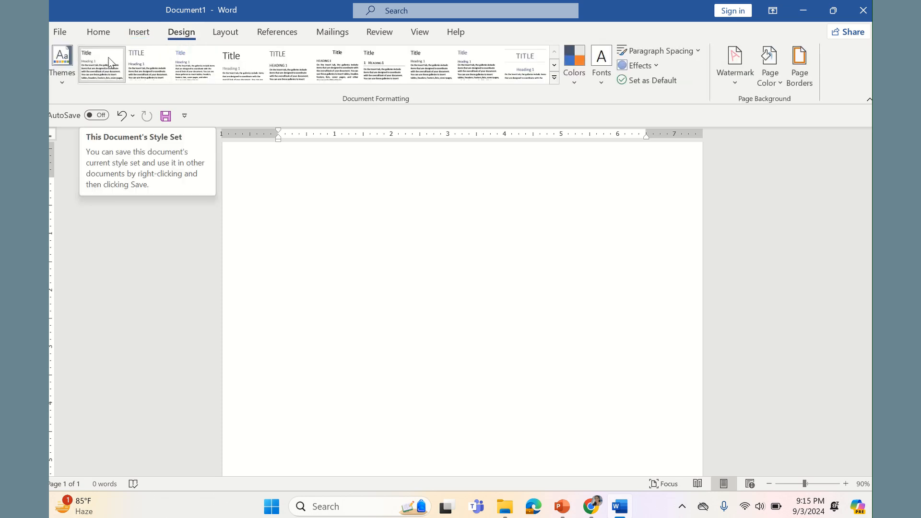
text(LUPANG HINIRANG)
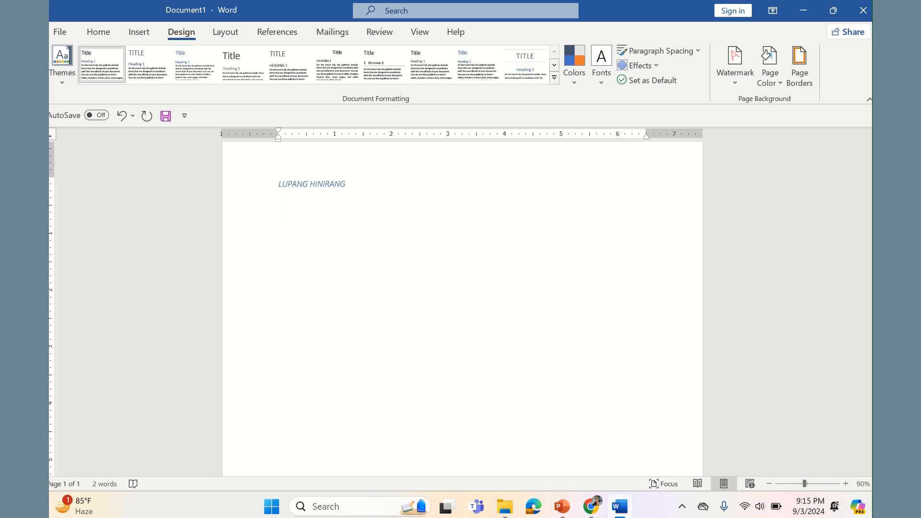
text(Bay)
text(ang Magi)
text(perlas n)
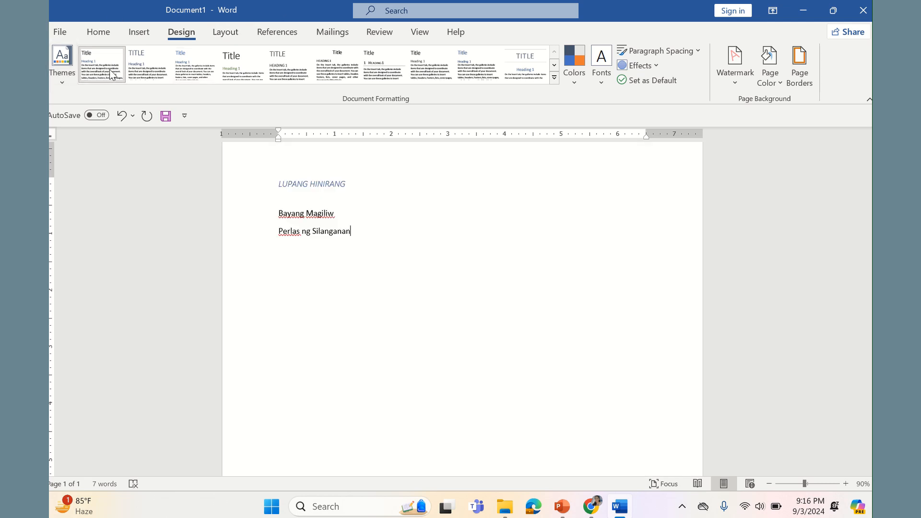
Try a series of built-in style sets on the document text, ending with the one that has a centred title.
click(163, 64)
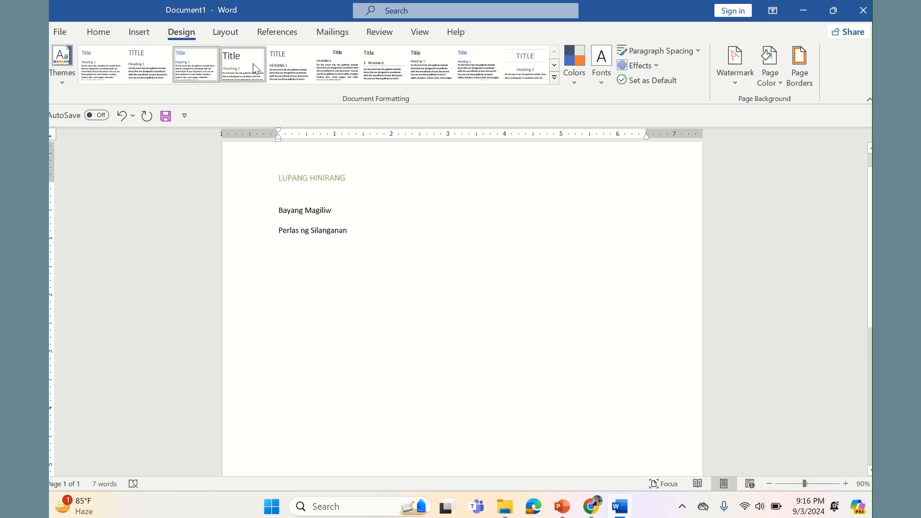
click(252, 64)
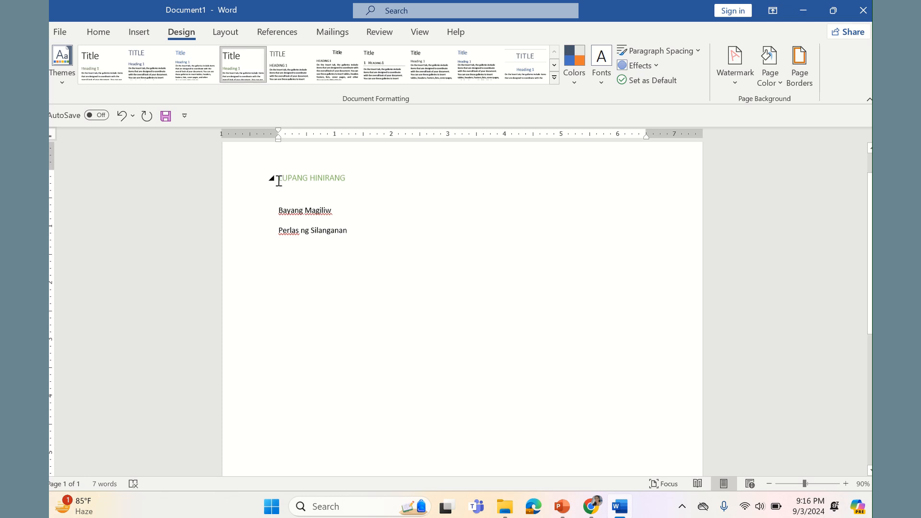
drag(301, 180, 372, 267)
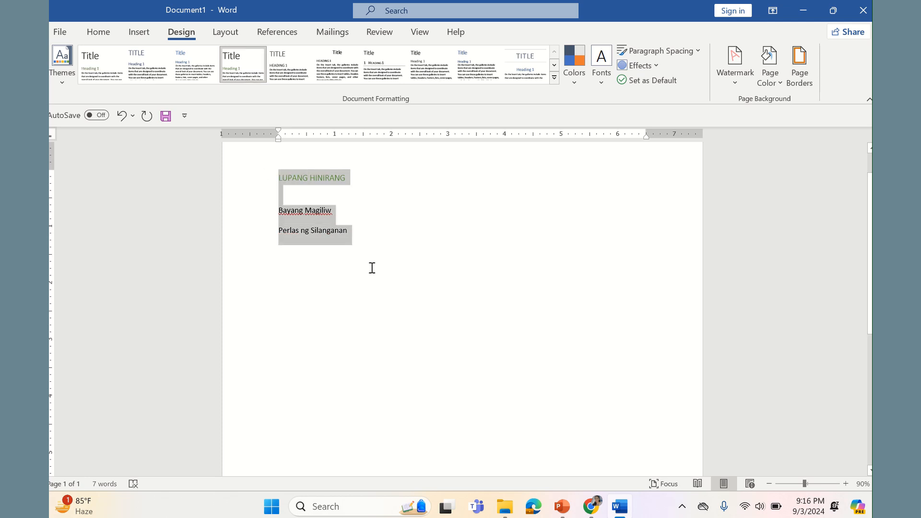
click(303, 71)
click(355, 70)
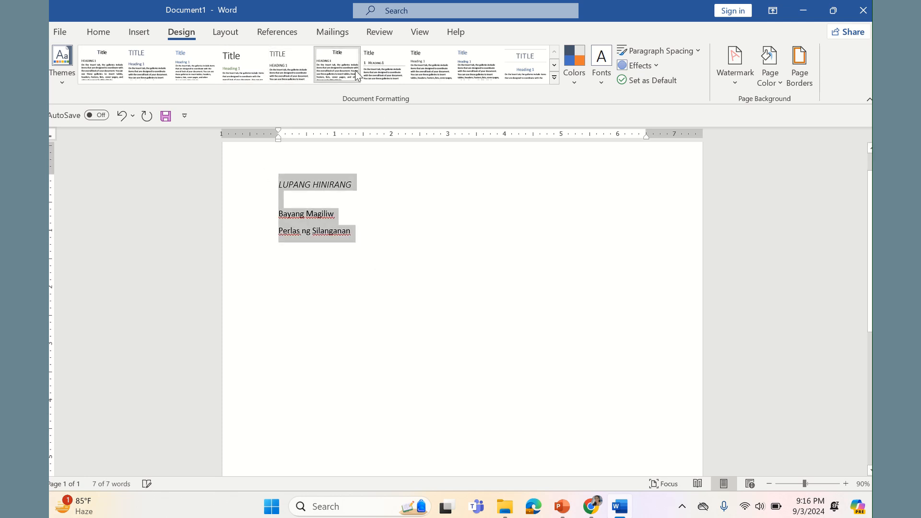
click(391, 66)
click(429, 71)
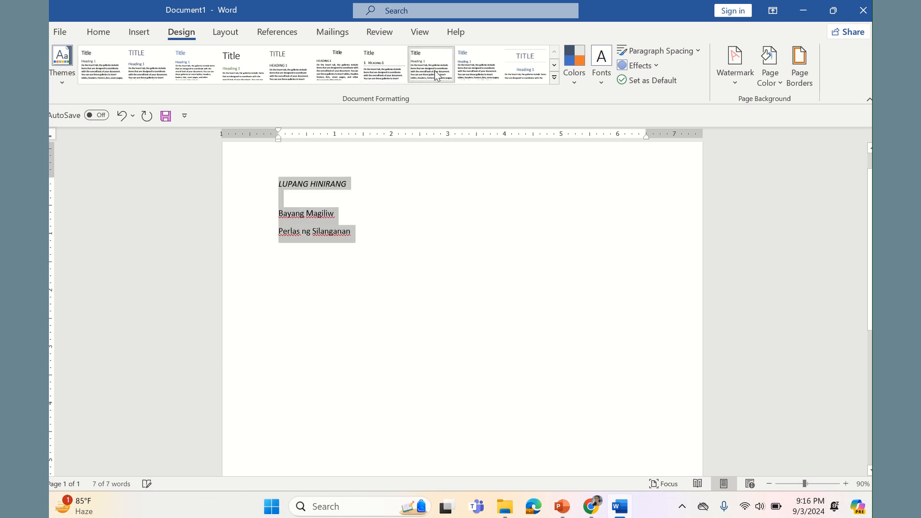
click(471, 72)
click(520, 68)
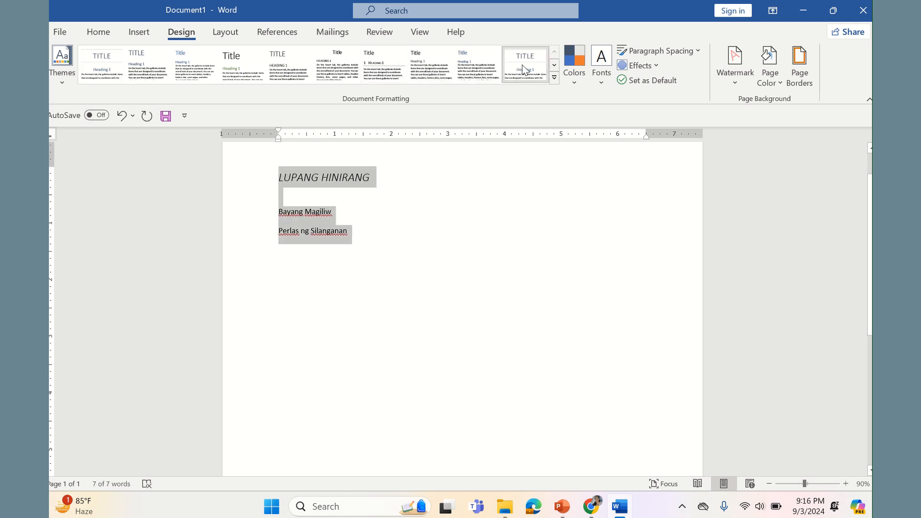
Apply the built-in style set with the solid blue Heading 1 band to the document.
click(554, 78)
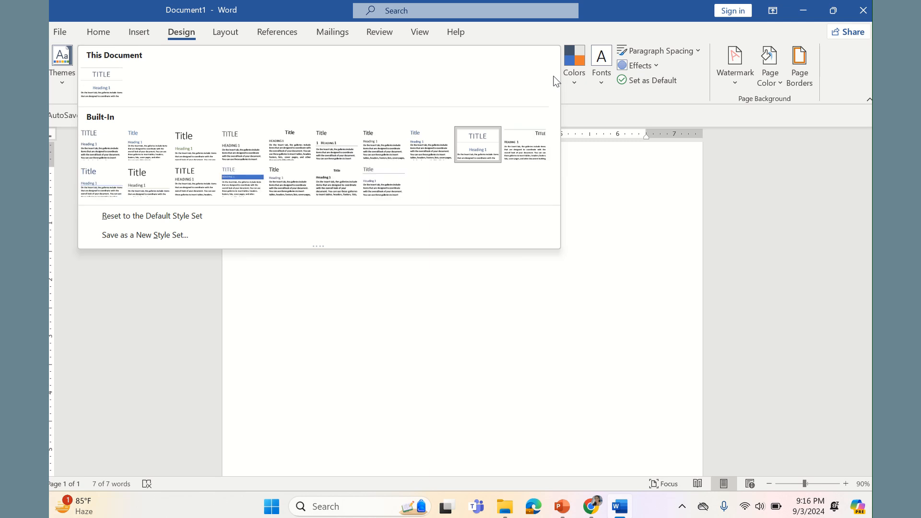
click(256, 188)
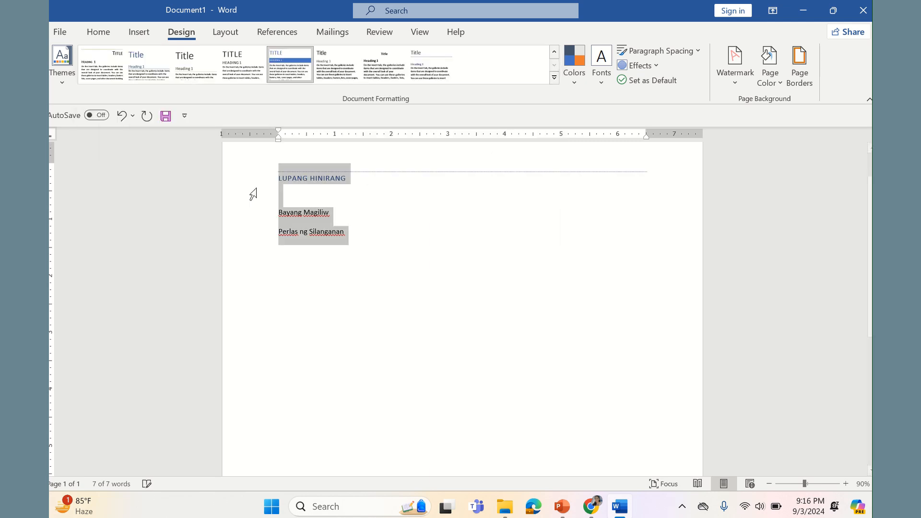
click(425, 216)
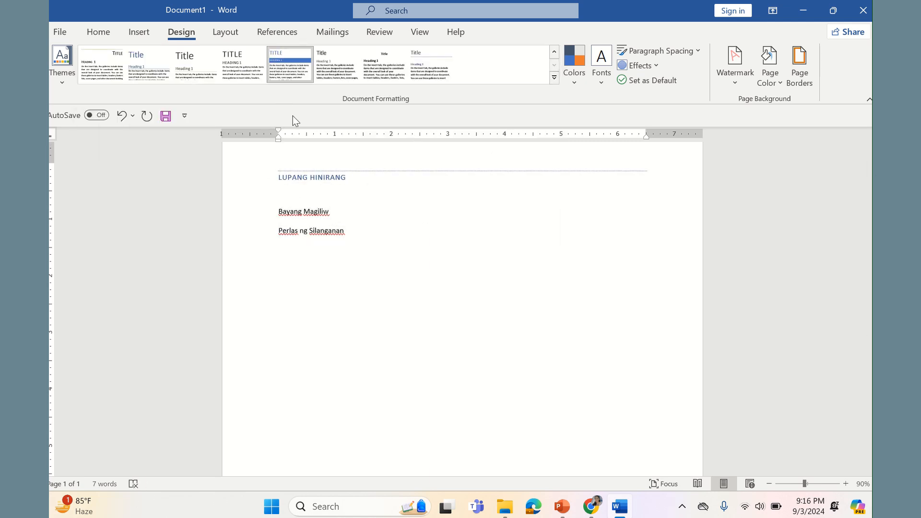
View the page margin presets and set the page orientation to landscape.
click(235, 36)
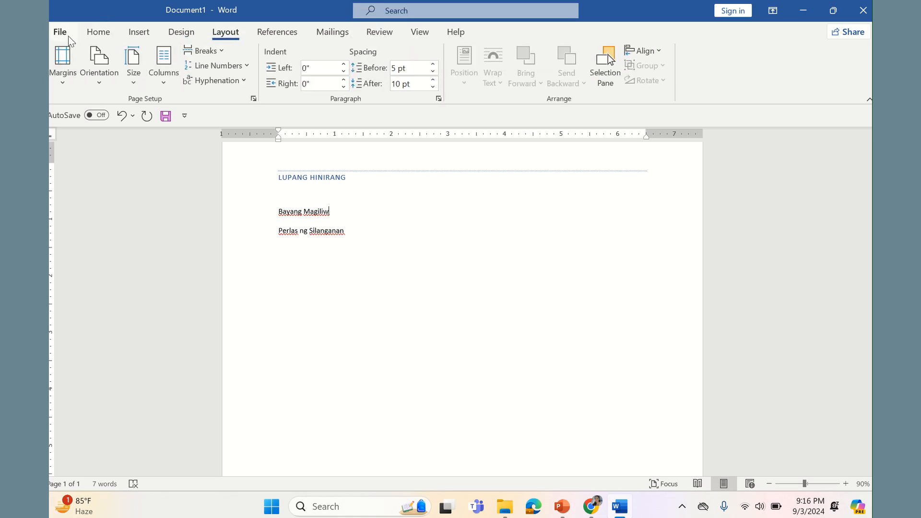
click(63, 78)
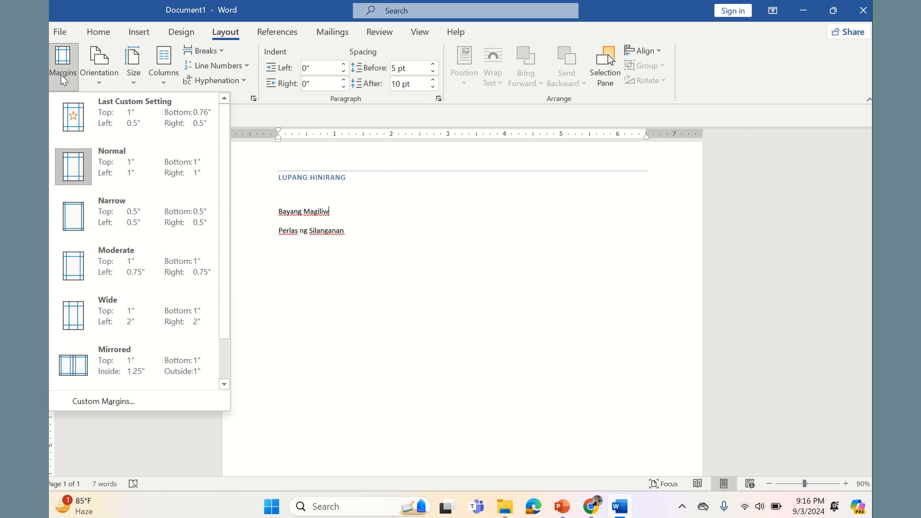
click(90, 77)
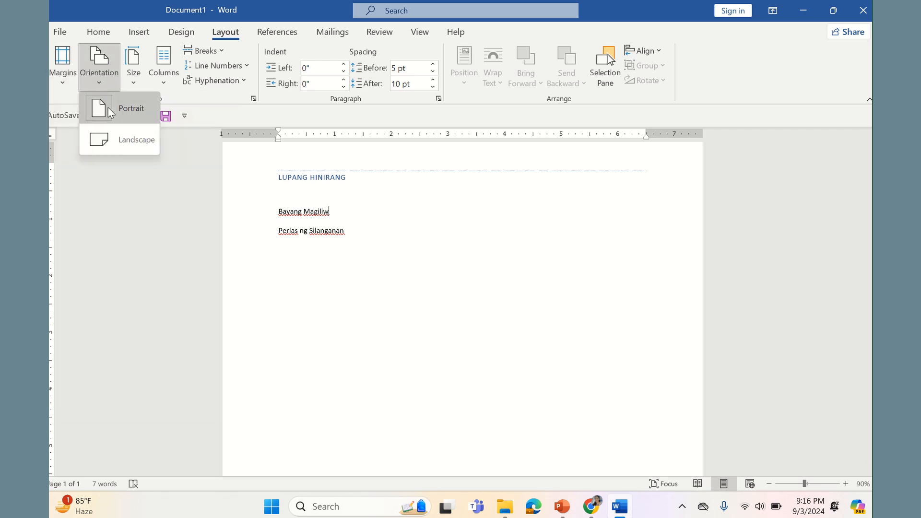
click(120, 144)
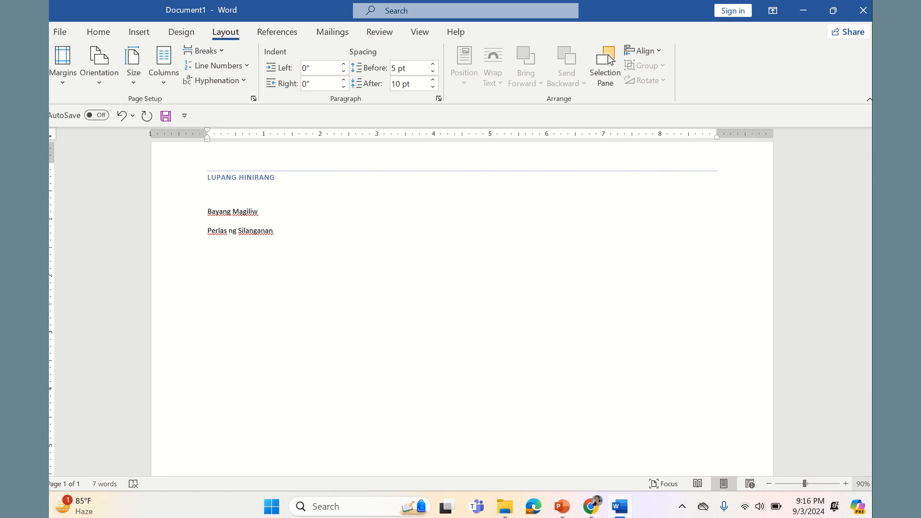
Set the page orientation to portrait and display the whole page.
drag(806, 485, 798, 488)
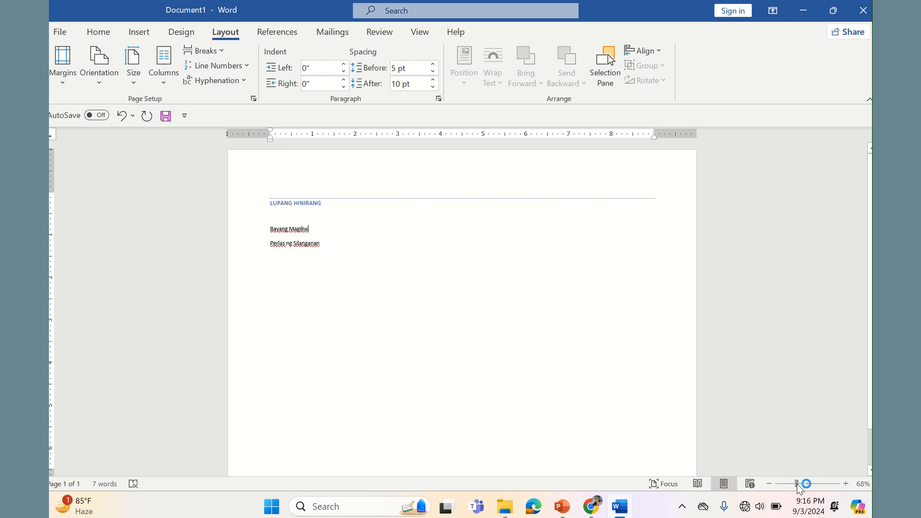
click(114, 90)
click(115, 105)
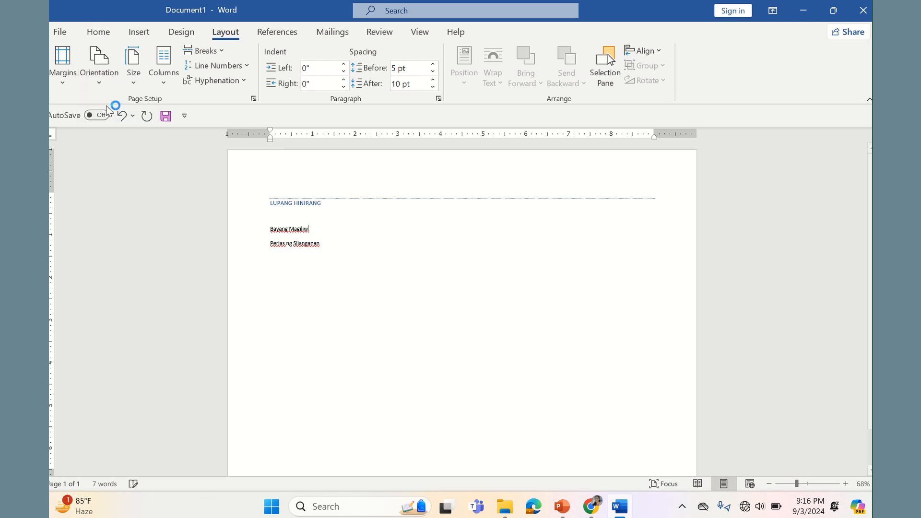
drag(797, 485, 787, 487)
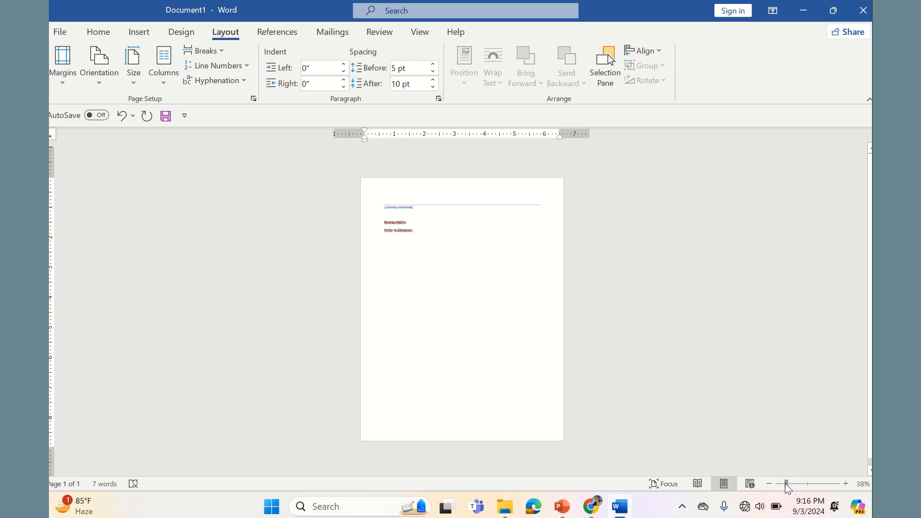
Try the landscape page orientation and return the document to portrait.
click(106, 83)
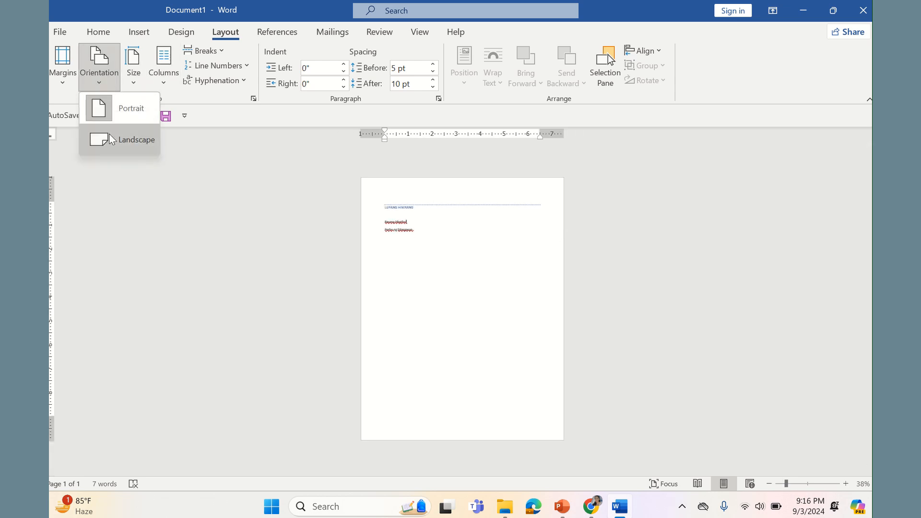
click(110, 140)
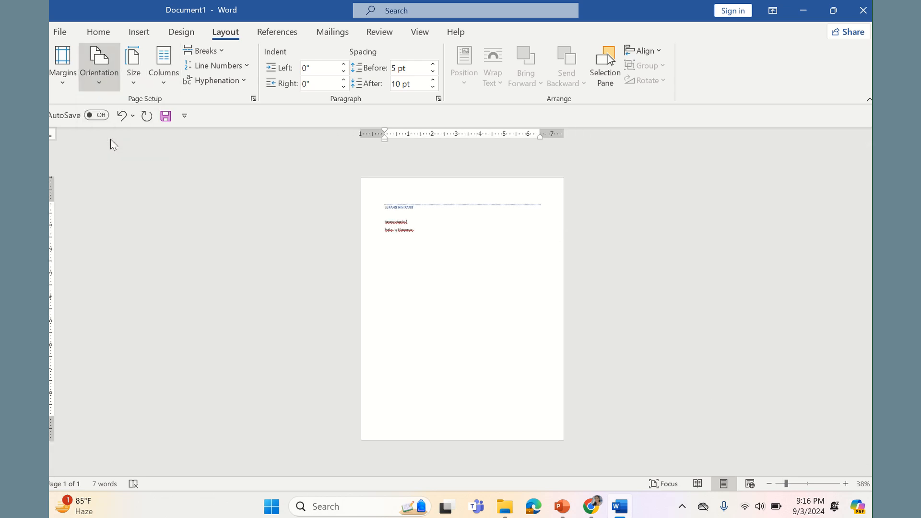
click(107, 82)
click(122, 107)
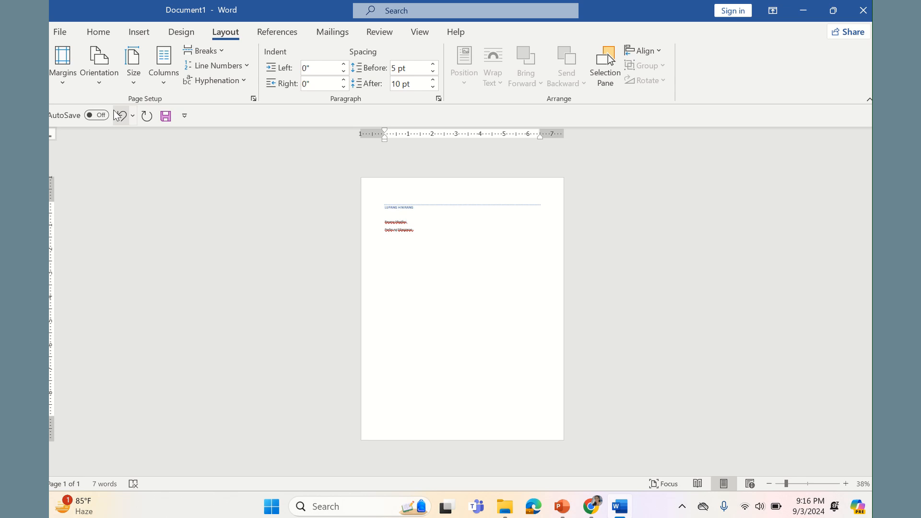
Change the document's paper size to the first preset in the size list.
click(135, 81)
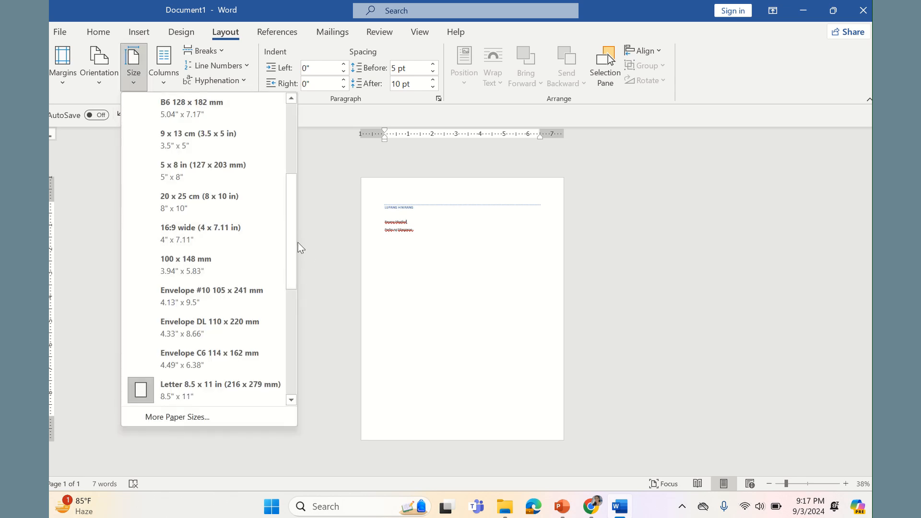
scroll(292, 249, up, 3)
click(192, 107)
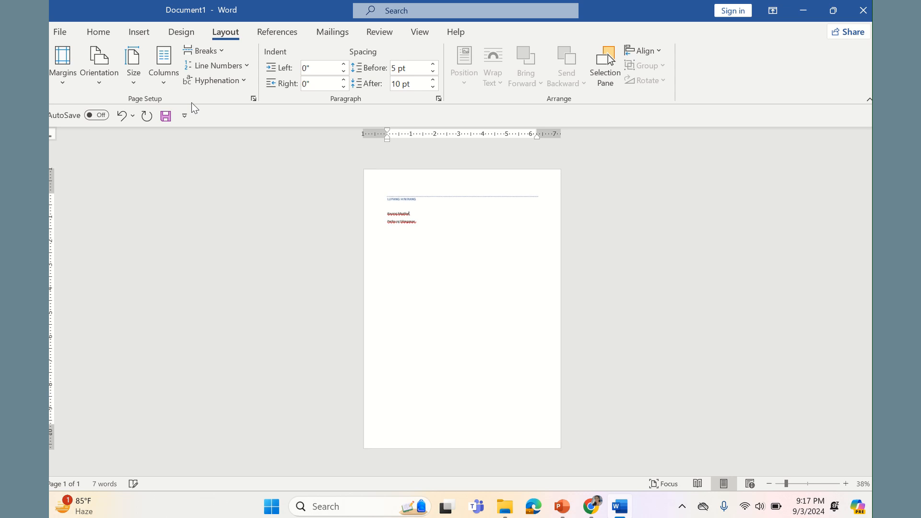
Try the two-column layout on the document and return it to one column.
click(166, 87)
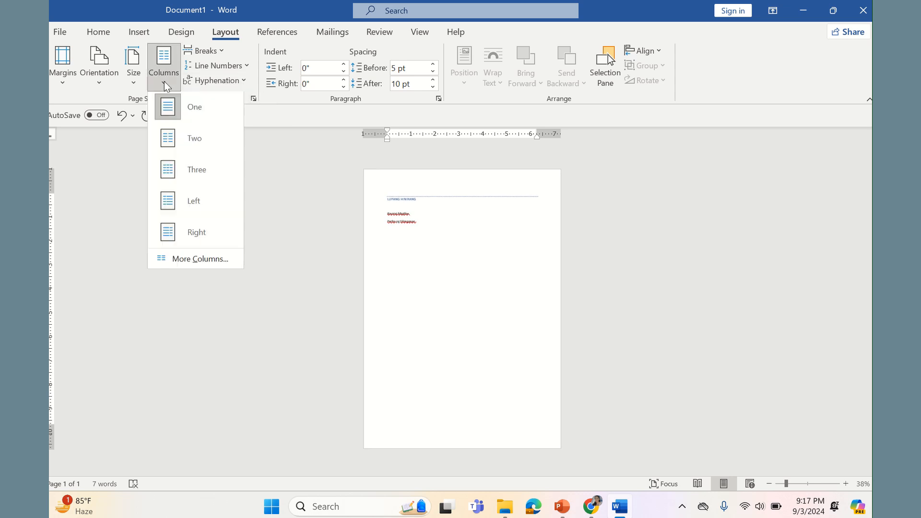
click(186, 148)
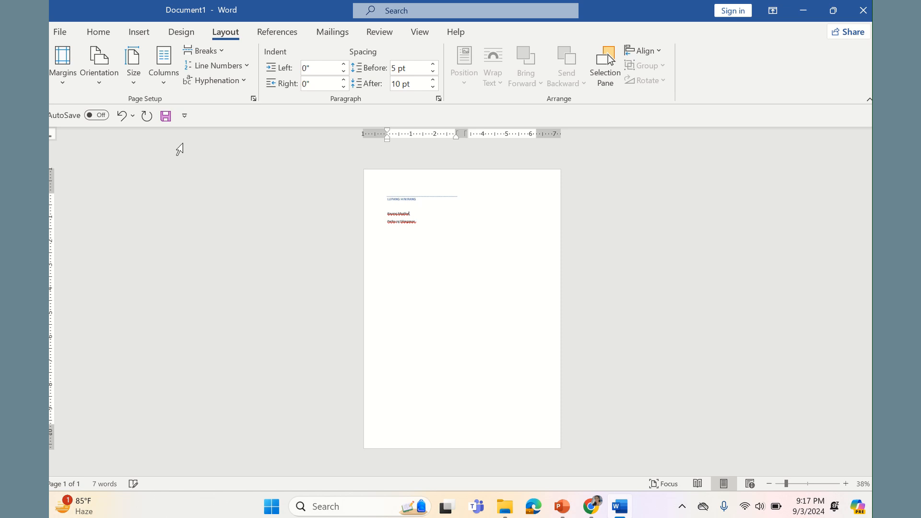
click(163, 81)
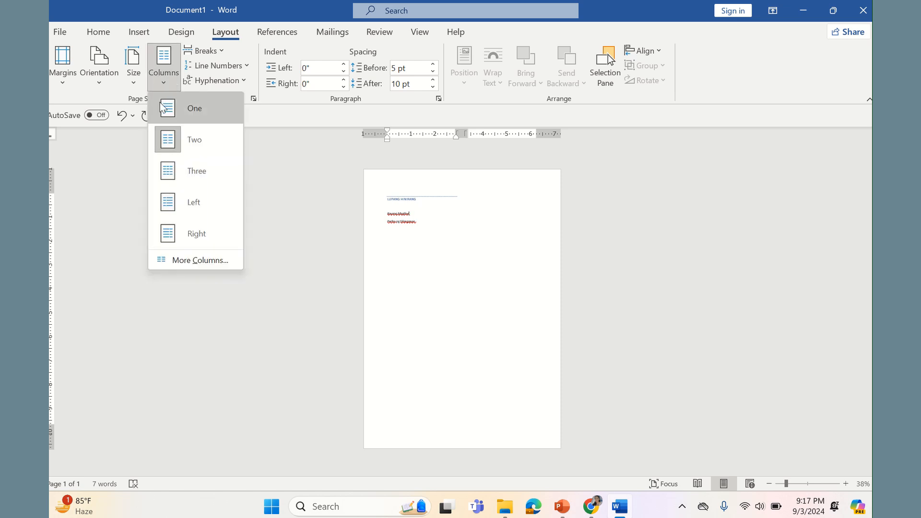
click(184, 106)
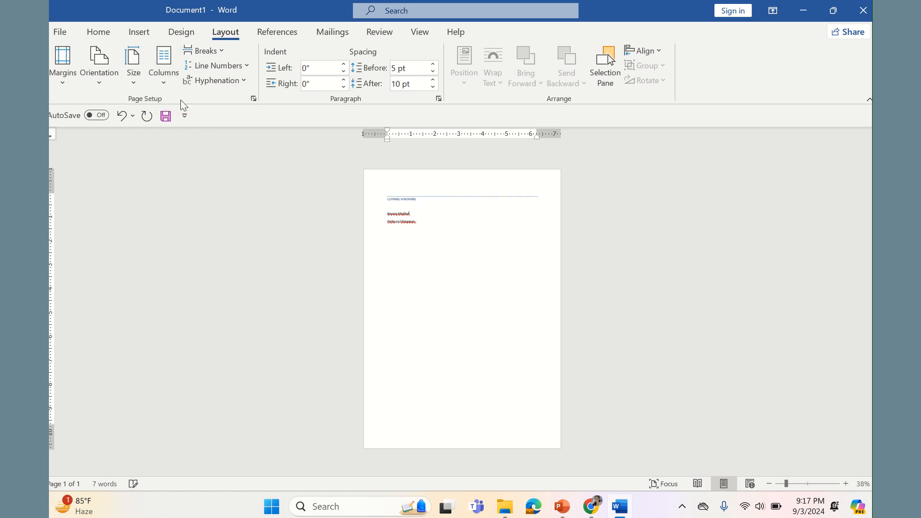
Insert two page breaks between the two red lines of text below the heading.
click(223, 48)
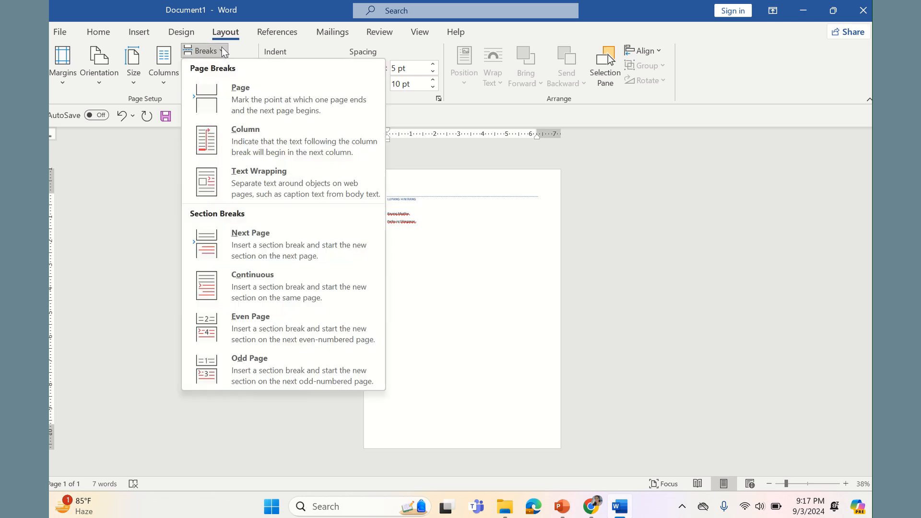
click(230, 102)
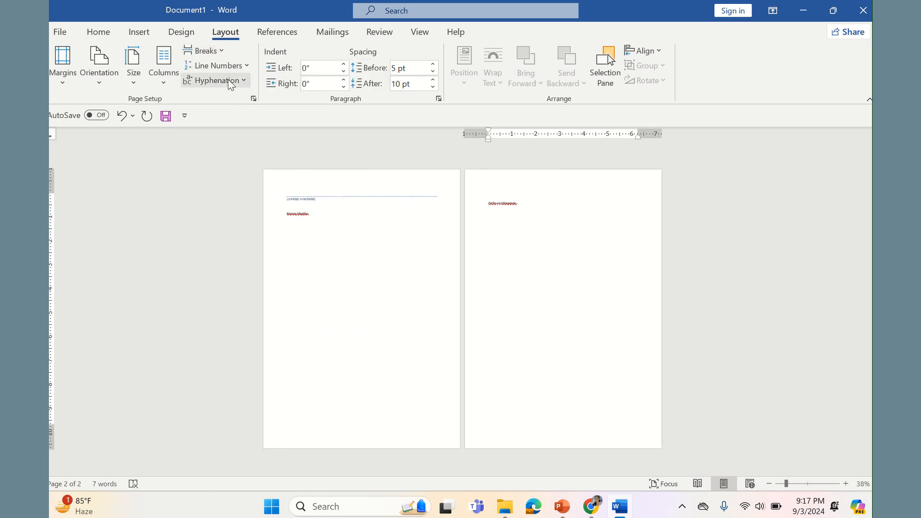
click(219, 51)
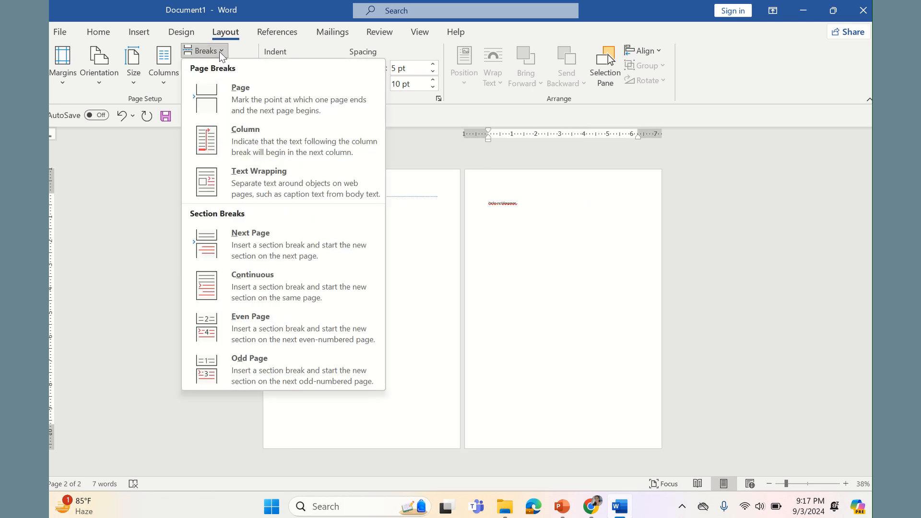
click(221, 93)
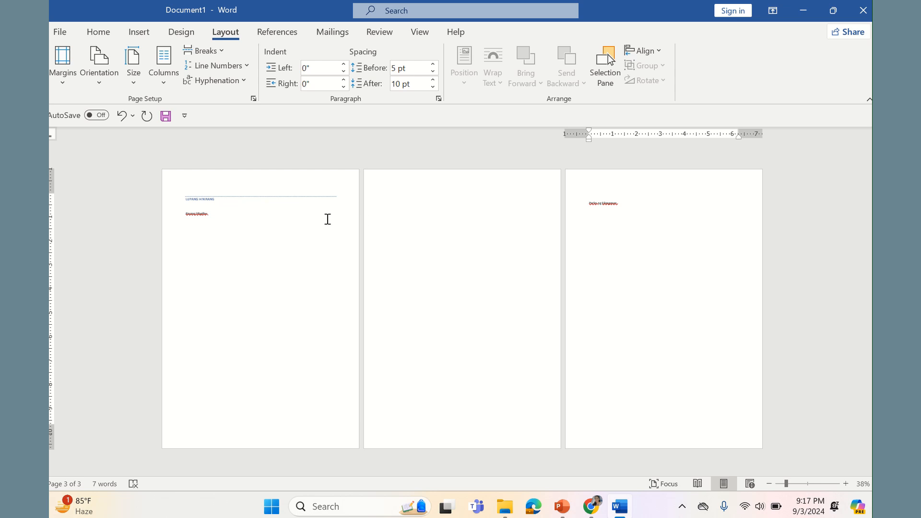
Visit each of the three pages and view the Page Setup margin settings without changing them.
click(326, 218)
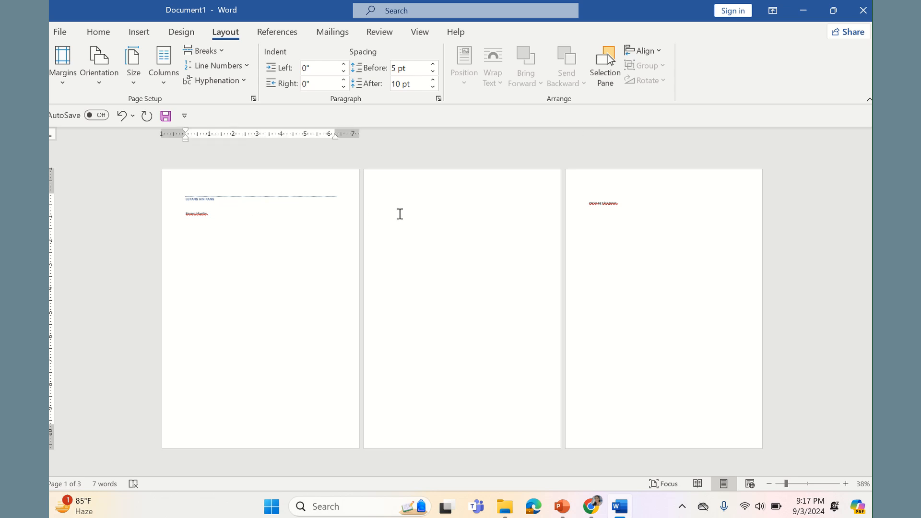
click(398, 213)
click(659, 241)
click(306, 201)
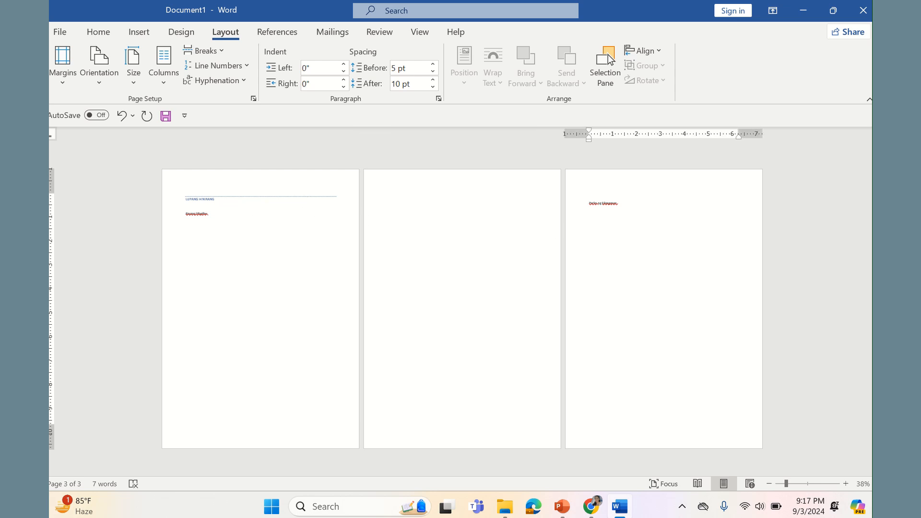
click(382, 209)
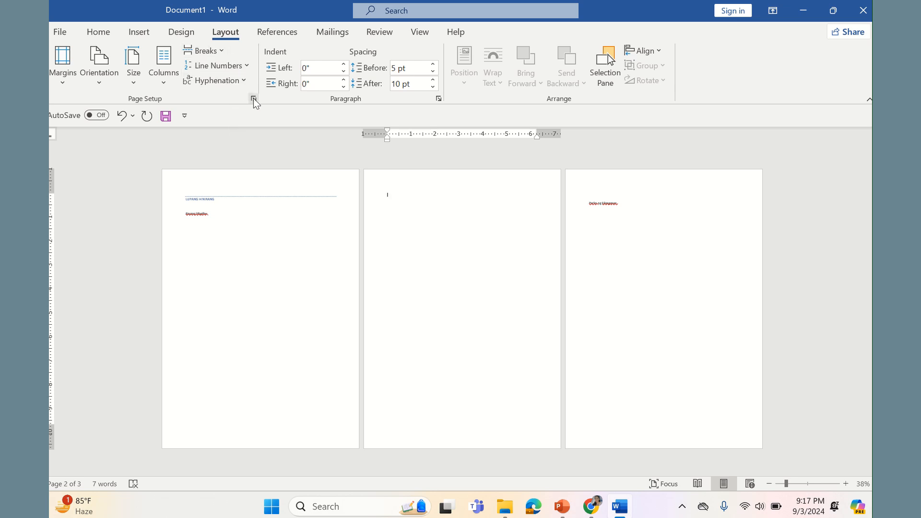
click(253, 99)
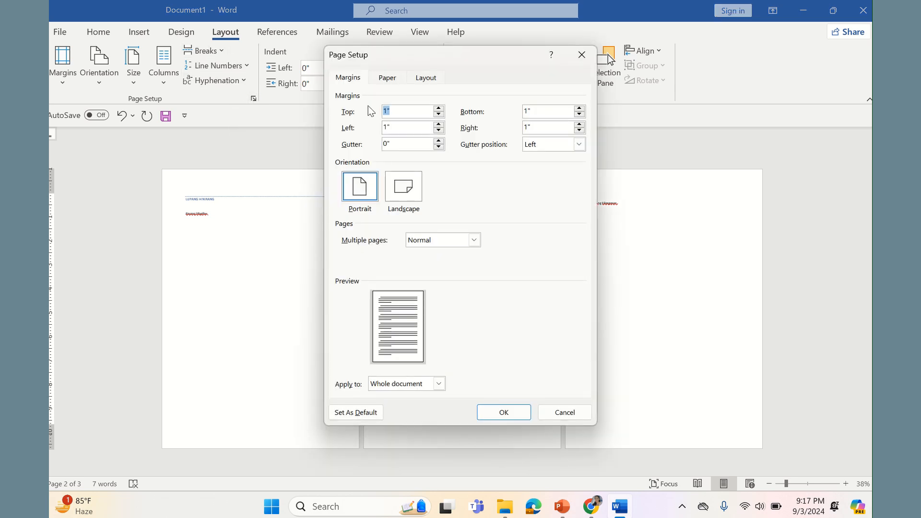
click(582, 54)
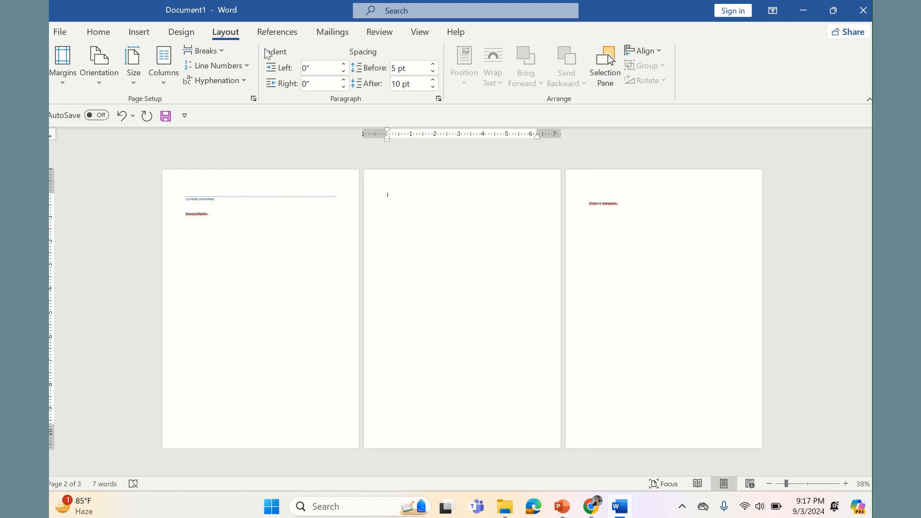
Insert a Next Page section break on the empty line below the heading on the first page.
click(224, 52)
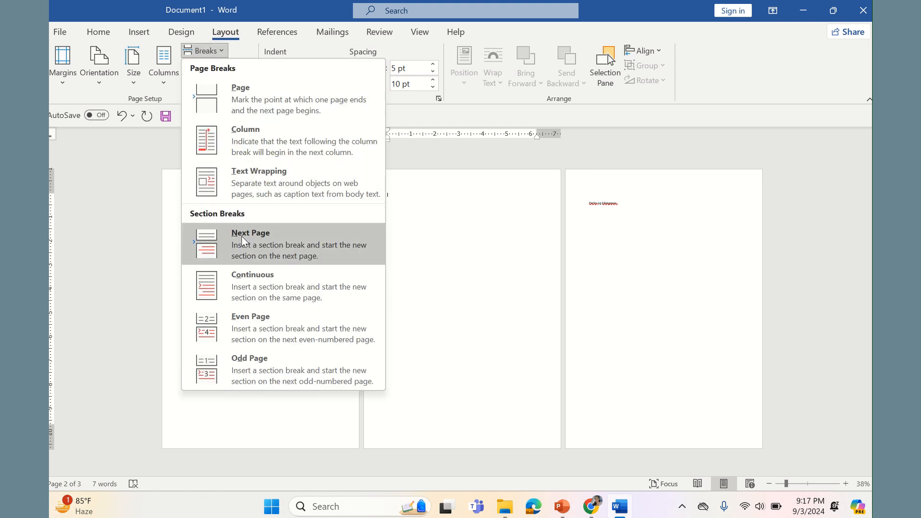
click(454, 211)
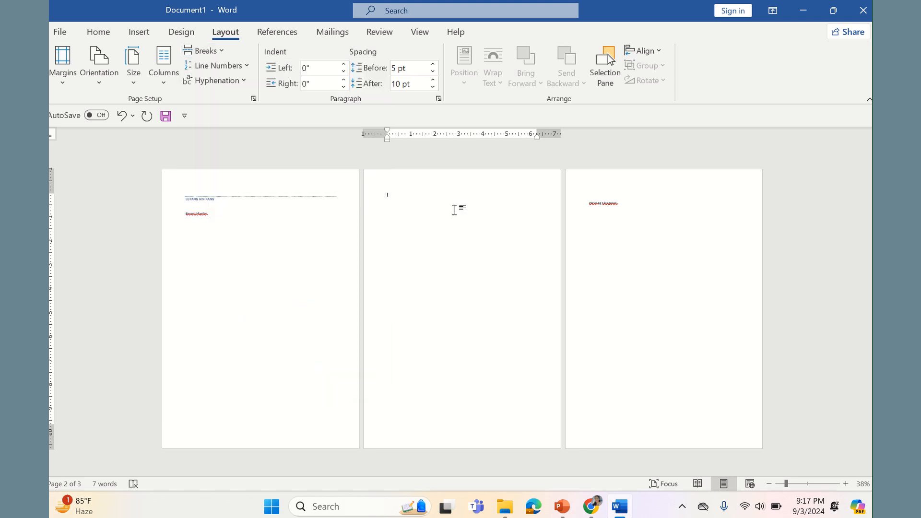
click(276, 207)
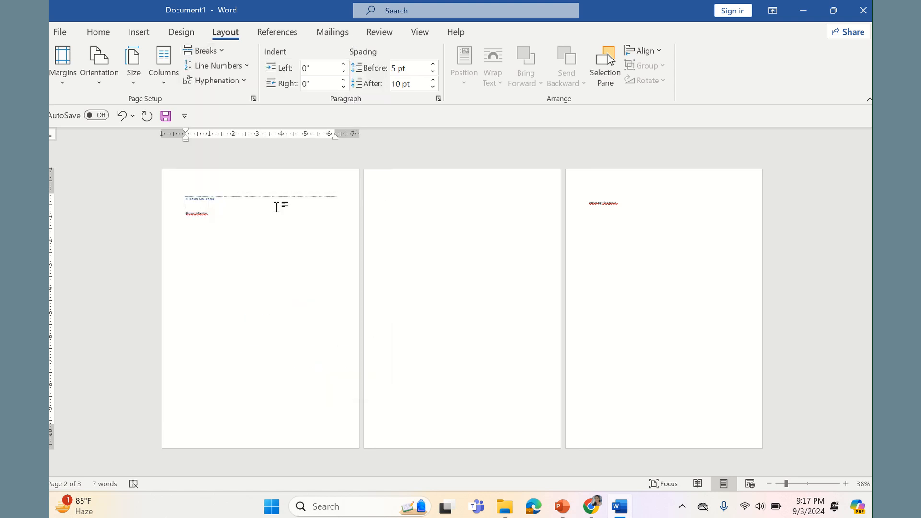
click(223, 50)
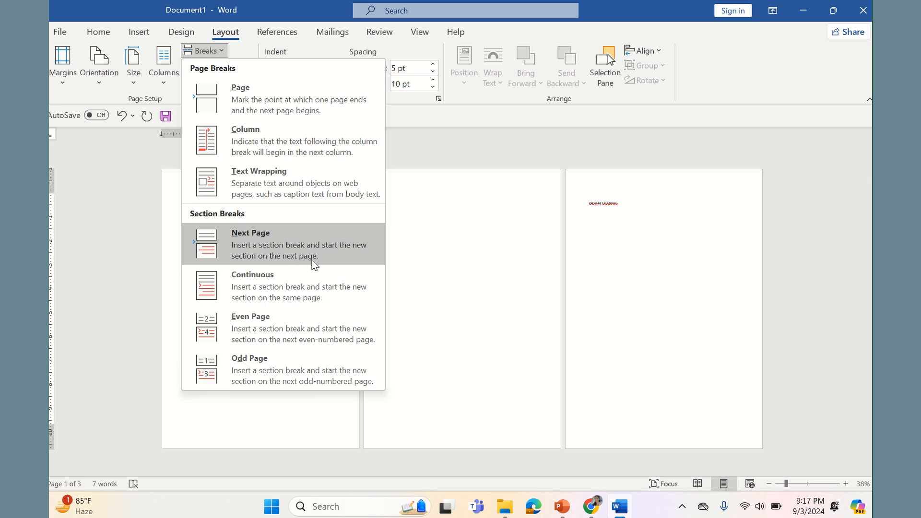
click(307, 252)
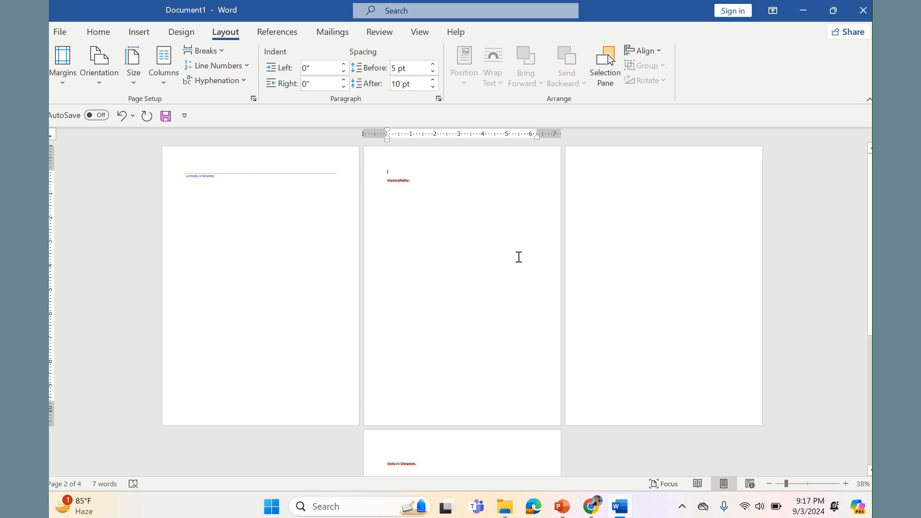
Set the section starting on page 2 to landscape orientation and compare it with the first page.
click(106, 87)
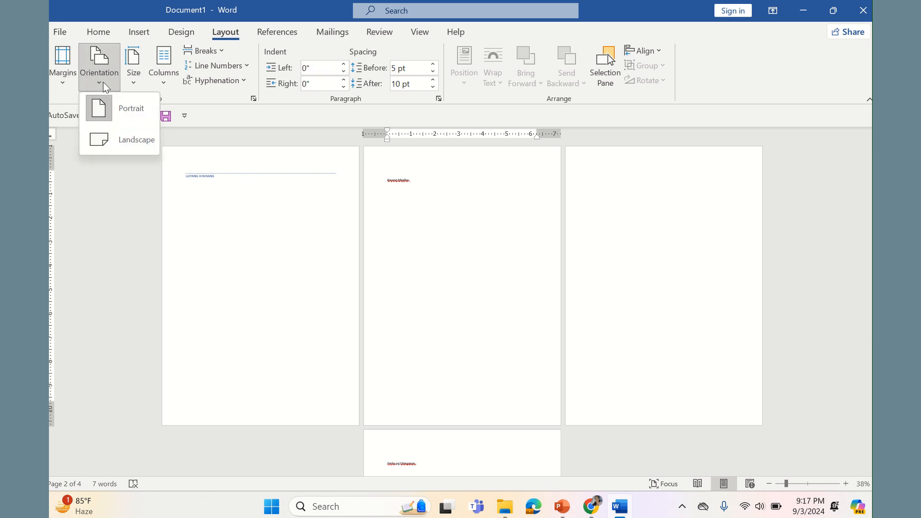
click(115, 140)
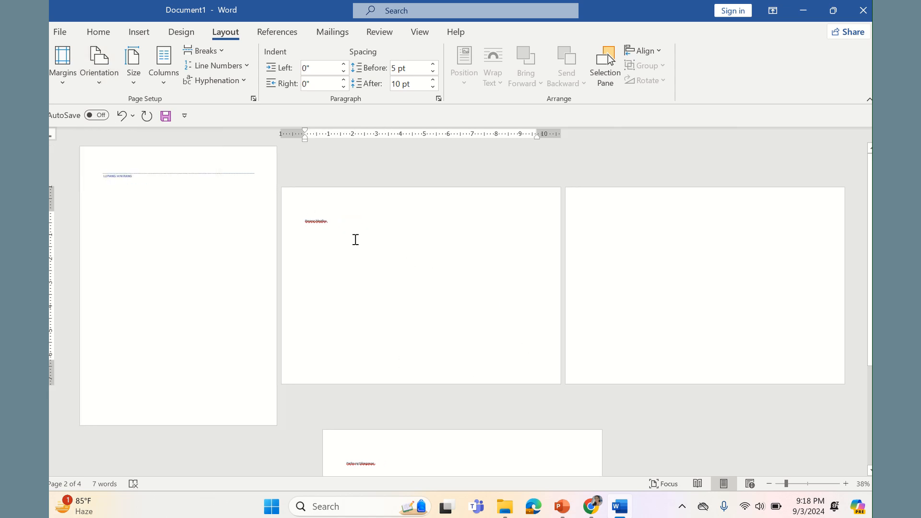
click(167, 216)
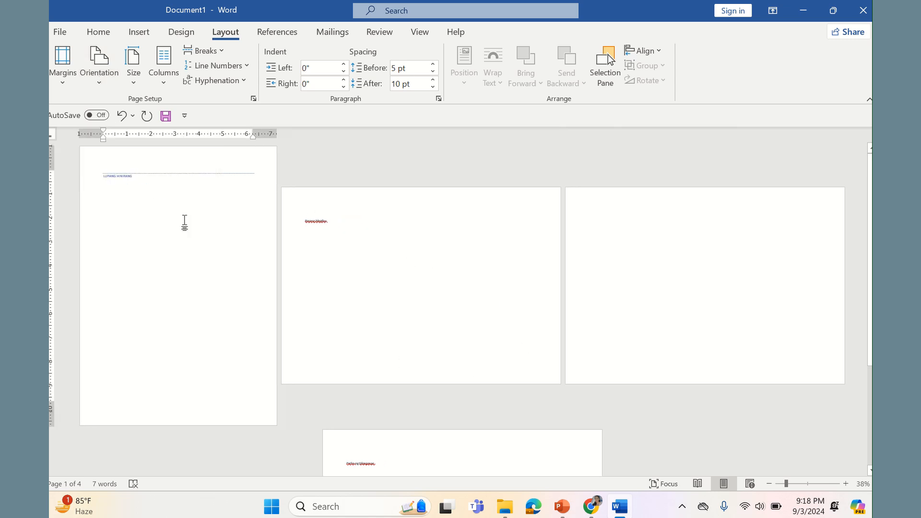
click(372, 238)
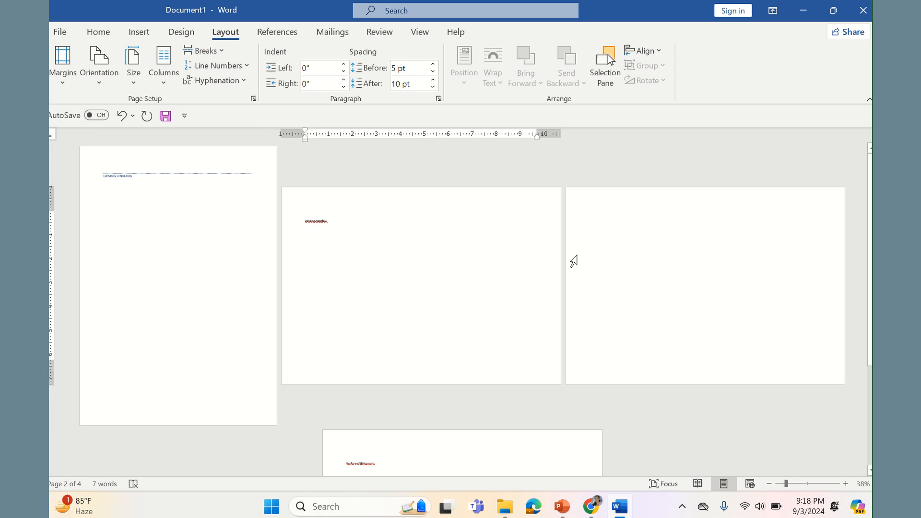
Set the section containing the blank third page to portrait orientation.
click(614, 250)
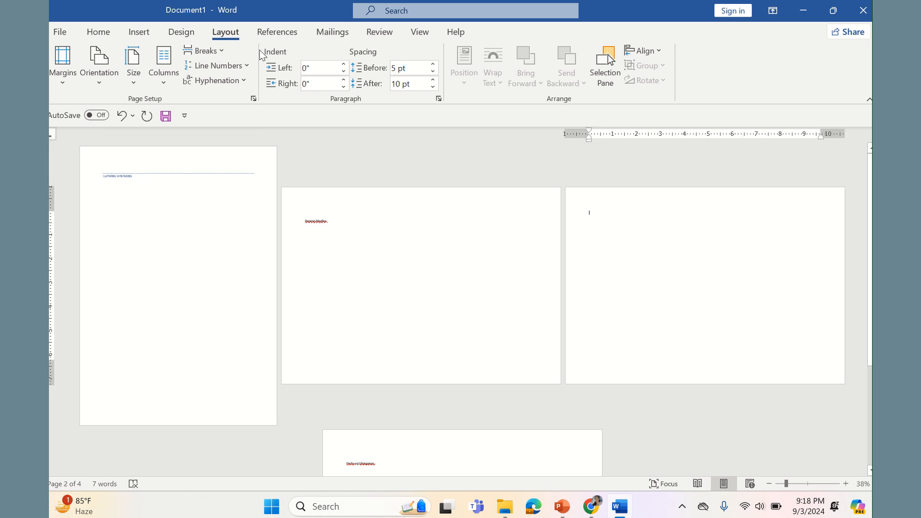
click(111, 81)
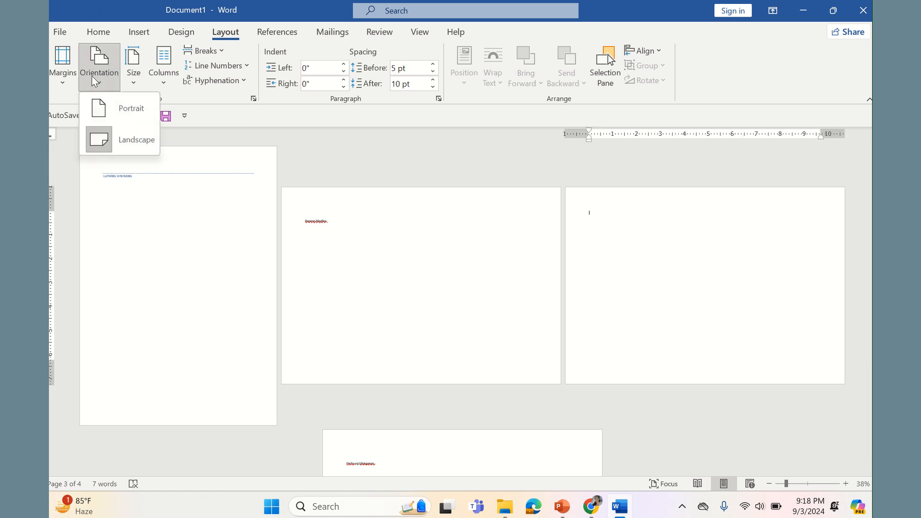
click(119, 116)
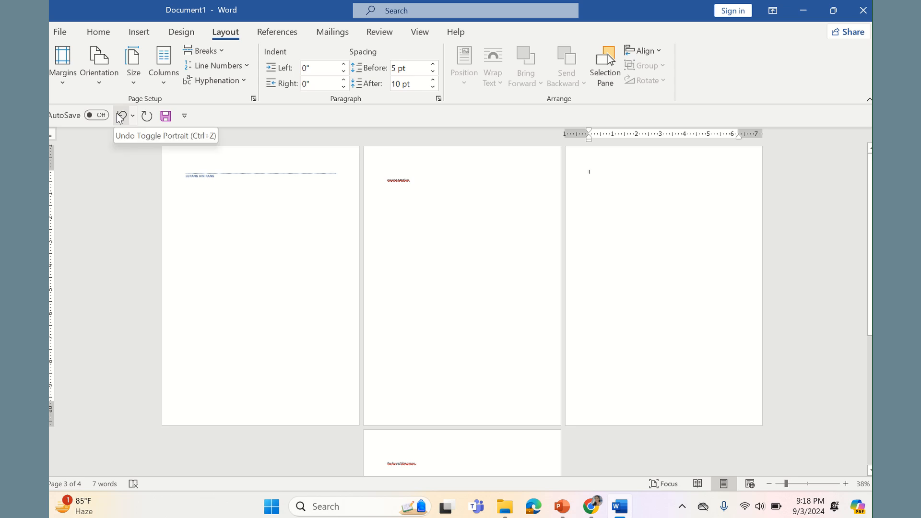
Insert four tabs on the blank third page, followed by a Next Page section break.
key(Tab)
key(Tab)
key(Tab)
key(Tab)
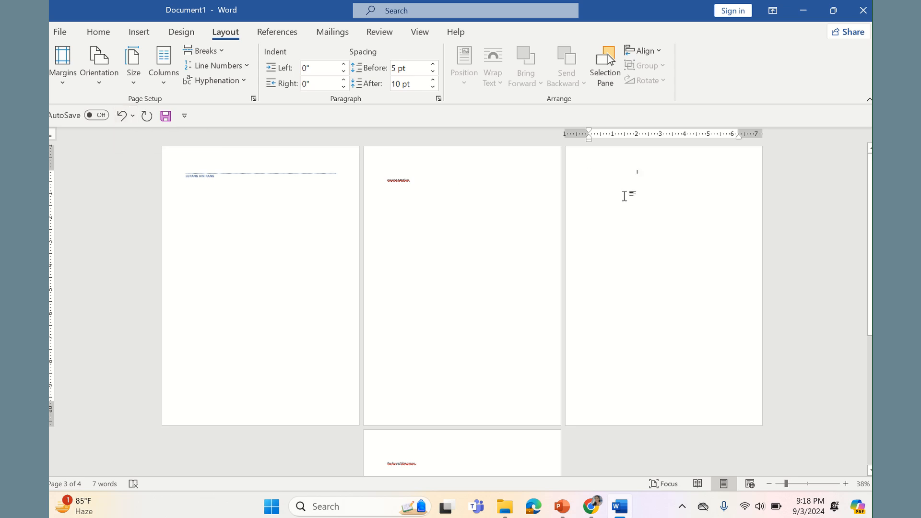
click(218, 53)
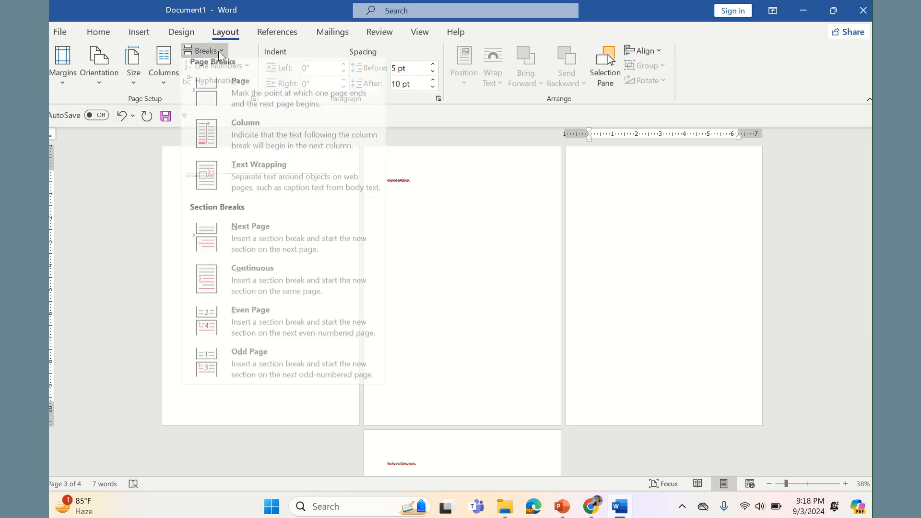
click(223, 242)
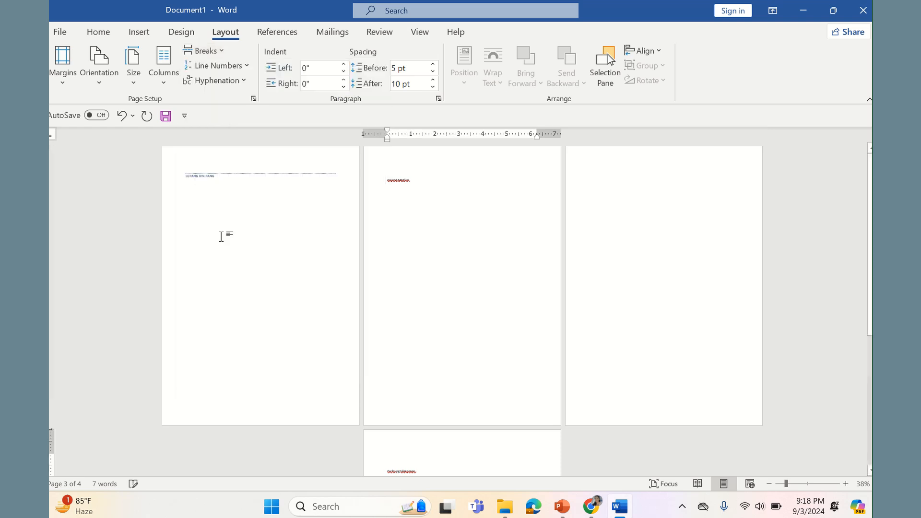
Try to set page 2 to landscape orientation and the blank third page to portrait.
click(434, 228)
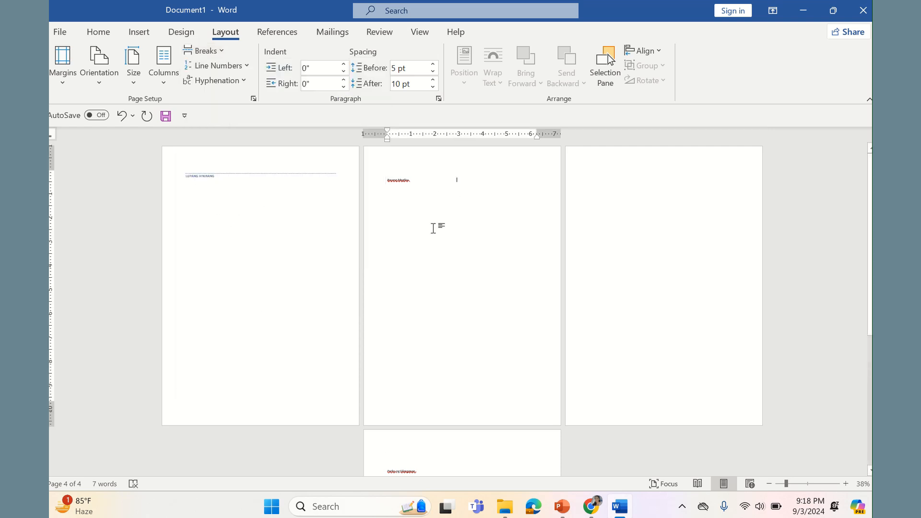
click(114, 81)
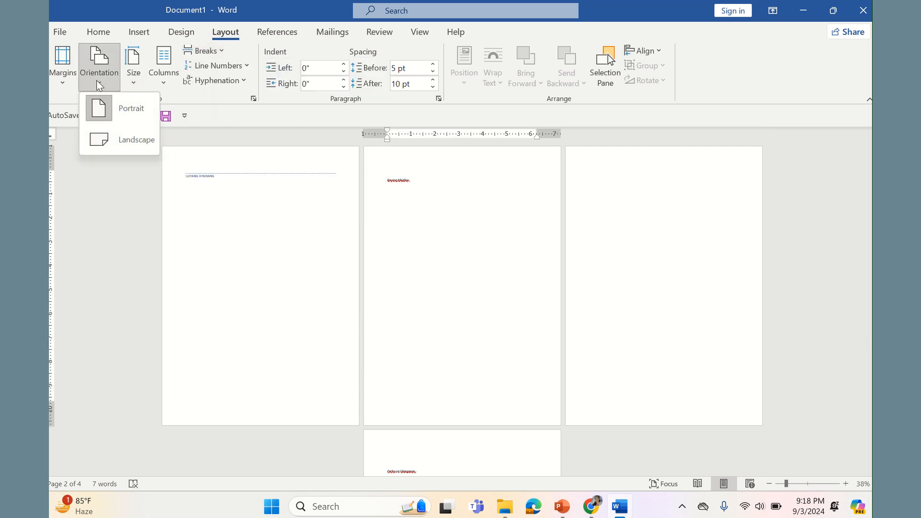
click(114, 138)
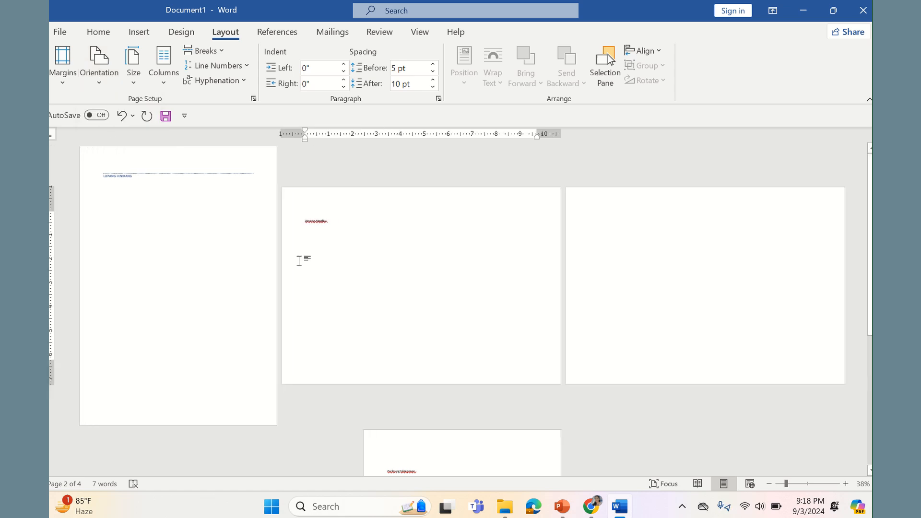
click(639, 259)
click(99, 67)
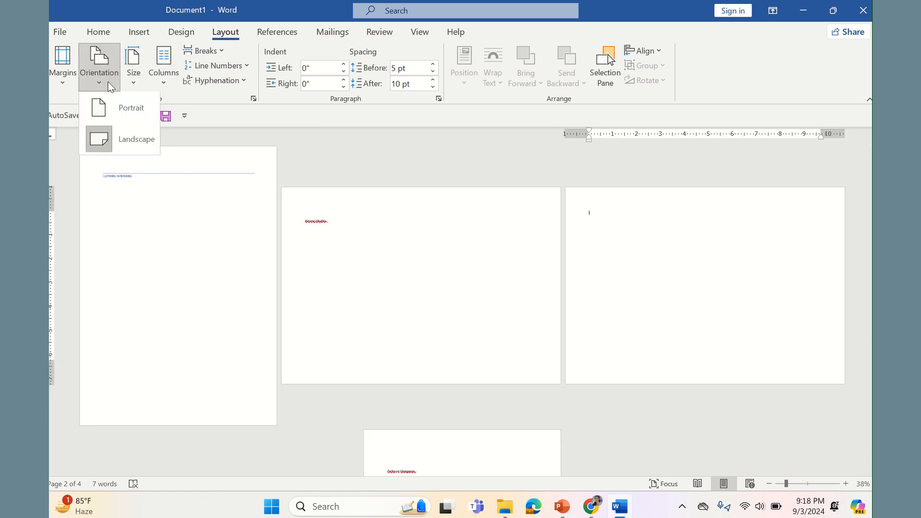
click(115, 111)
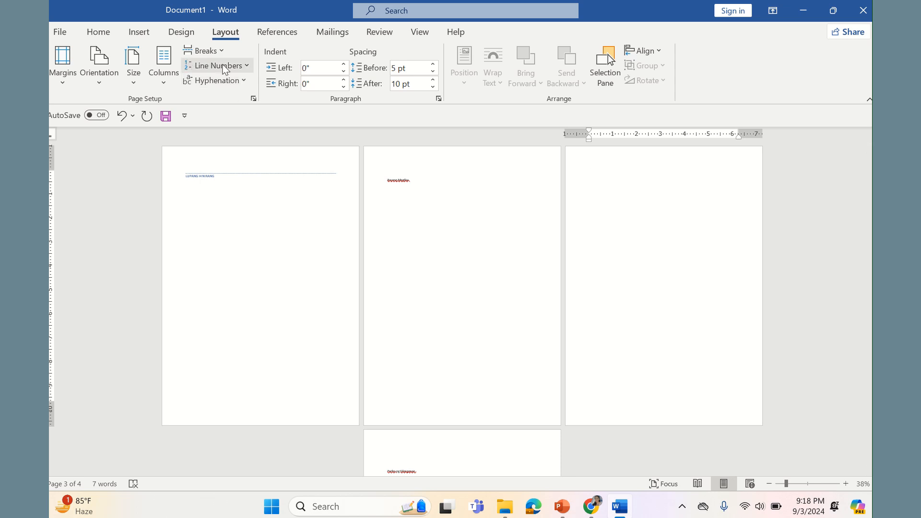
Insert a Next Page section break on the blank third page and set the new section to landscape orientation.
click(202, 50)
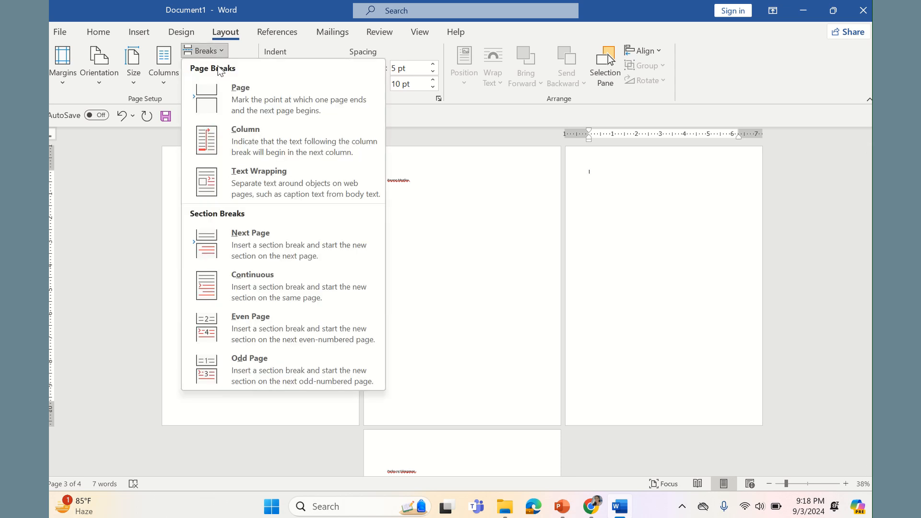
click(249, 248)
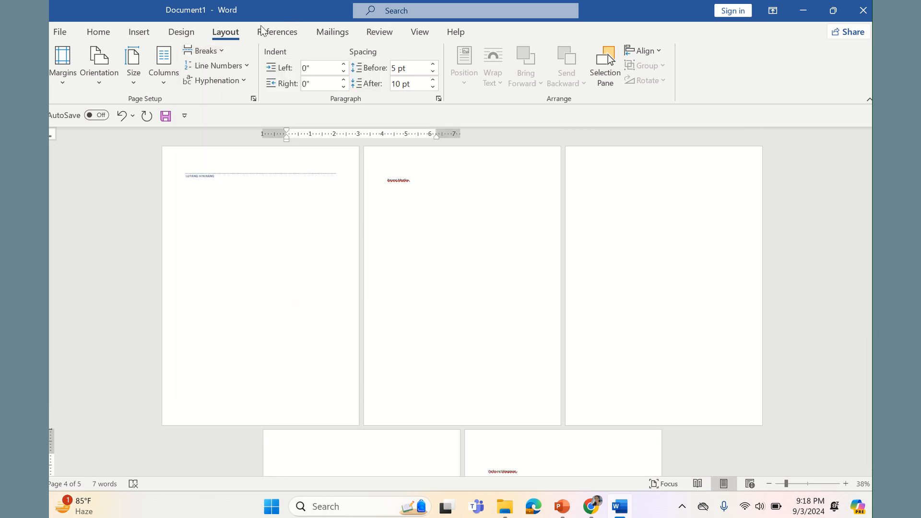
click(99, 72)
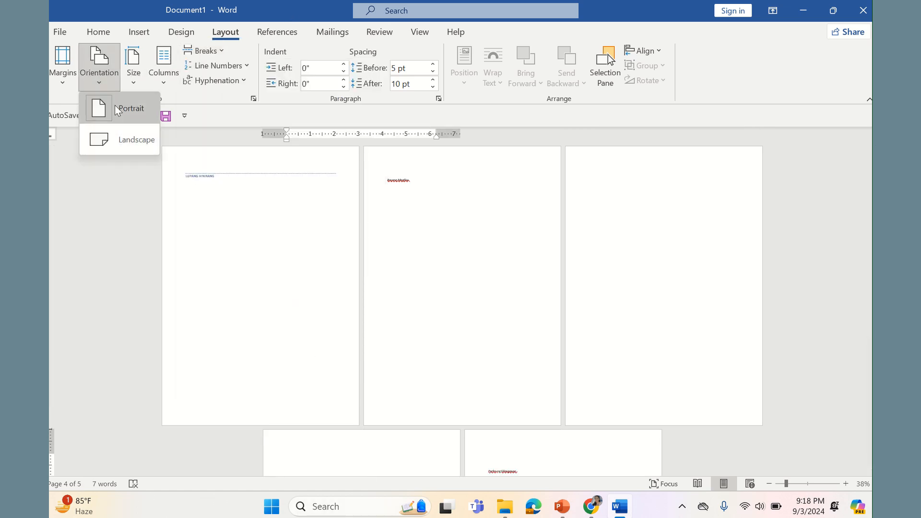
click(119, 137)
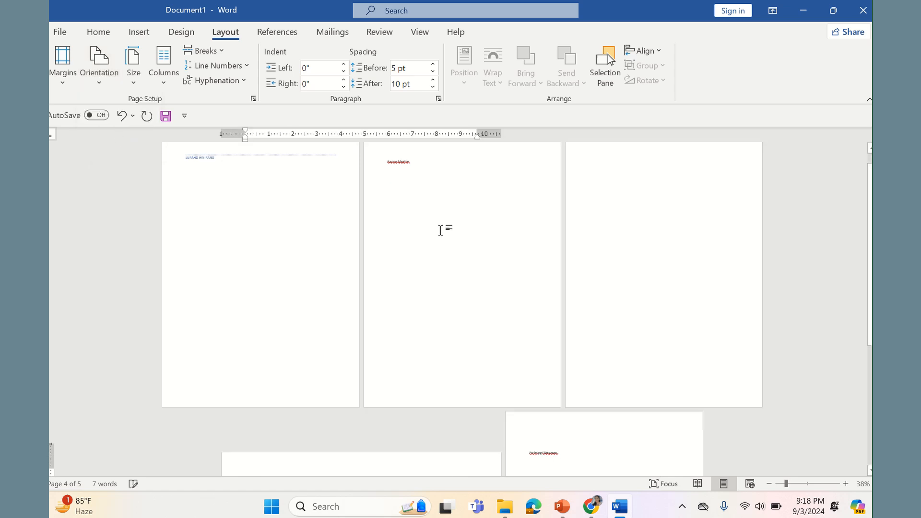
Set the section containing page 2 to landscape orientation.
click(510, 248)
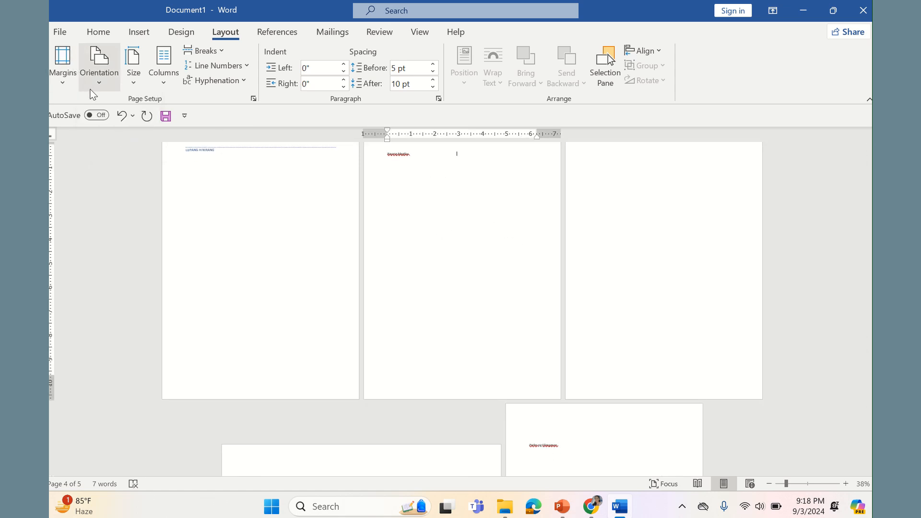
click(99, 72)
click(89, 144)
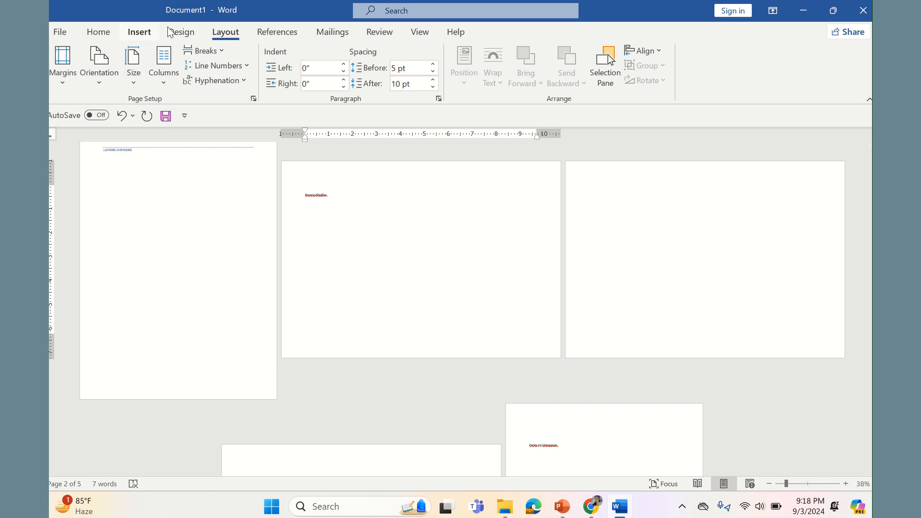
Insert a Next Page section break on page 2 and set the section starting on page 3 to portrait orientation.
click(219, 58)
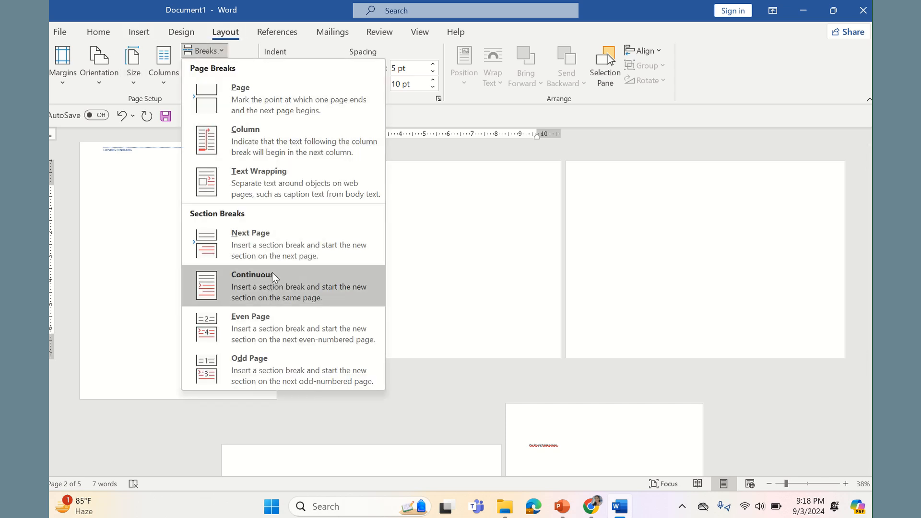
click(275, 244)
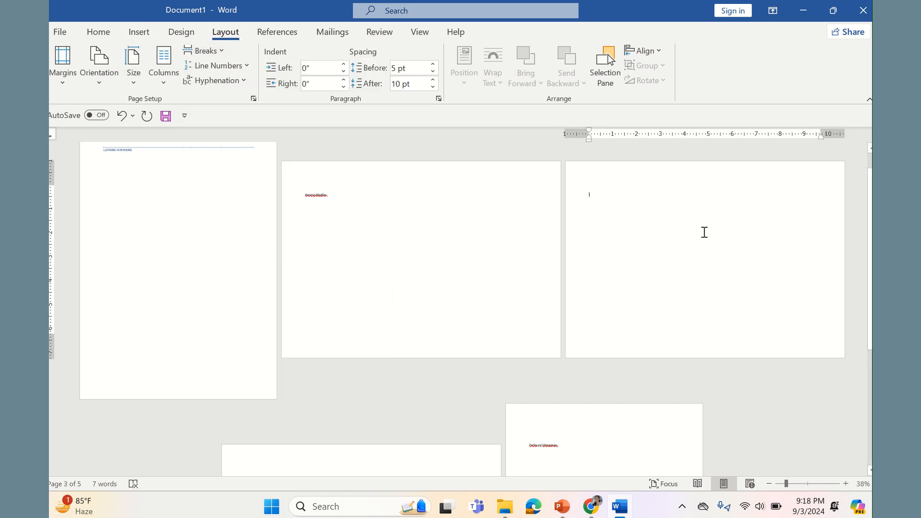
click(99, 68)
click(110, 107)
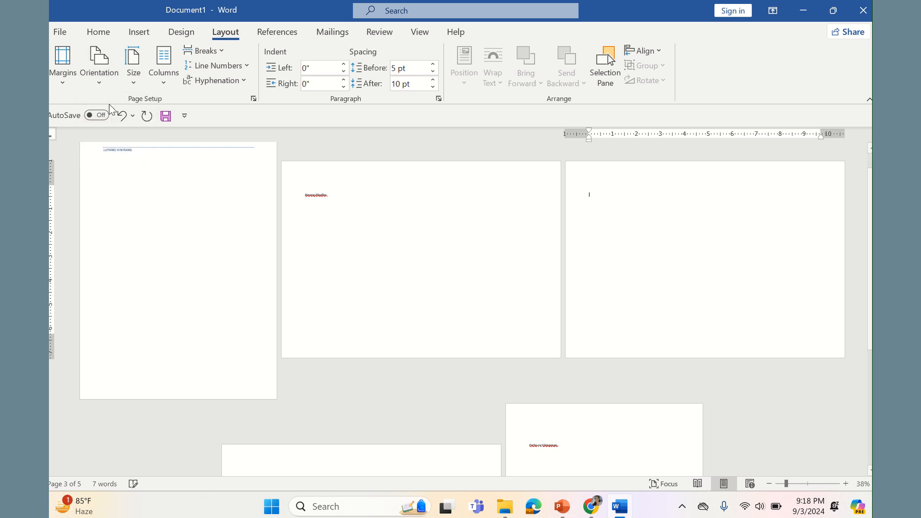
Compare the orientation of all pages across the document's sections.
scroll(676, 370, down, 1)
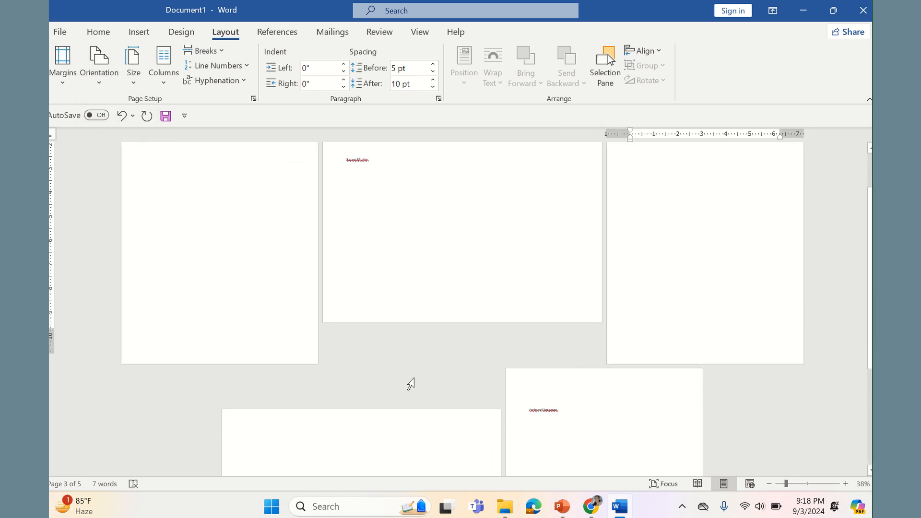
scroll(405, 382, down, 5)
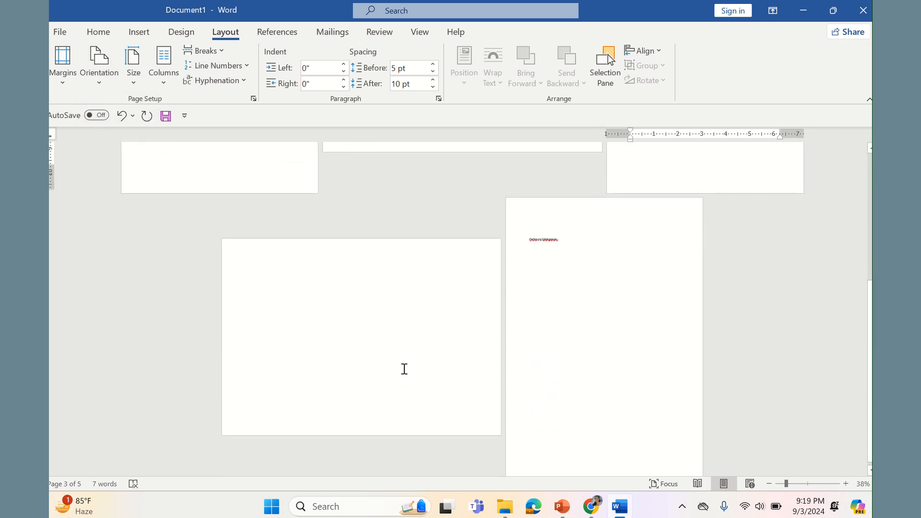
scroll(489, 345, up, 1)
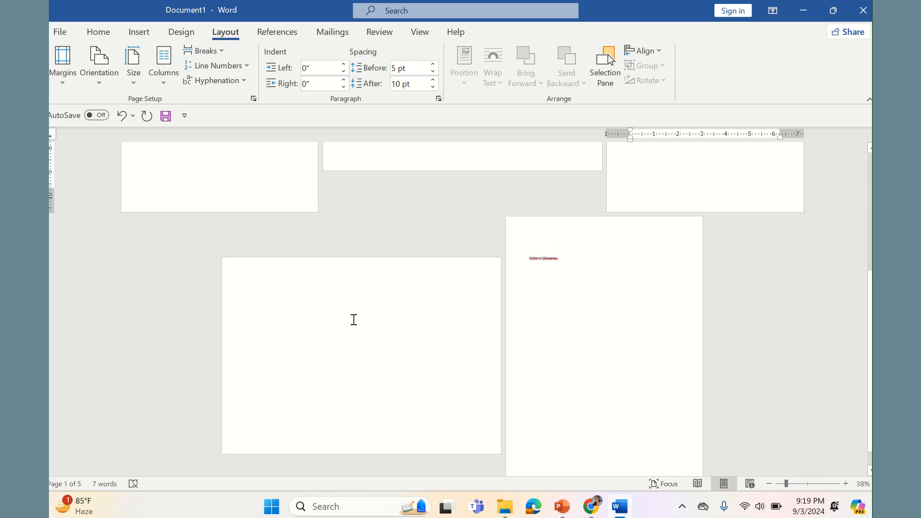
click(353, 319)
scroll(416, 357, up, 2)
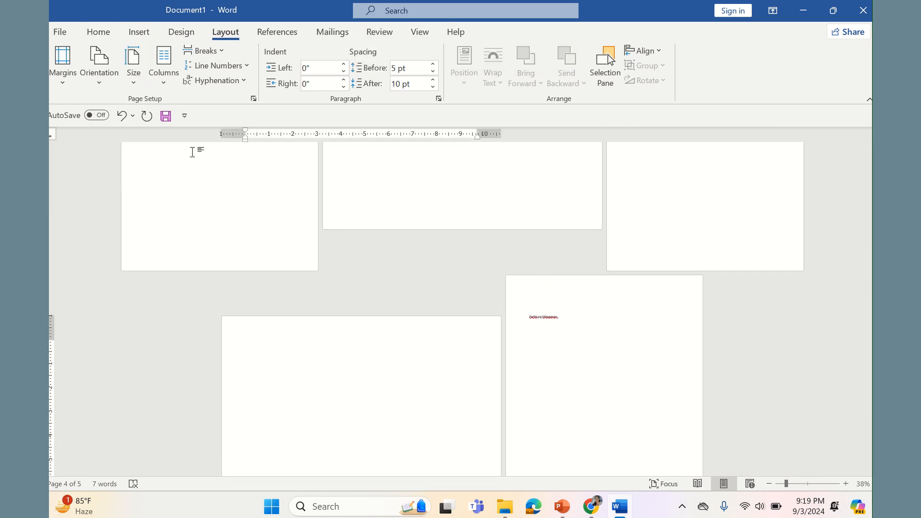
click(254, 204)
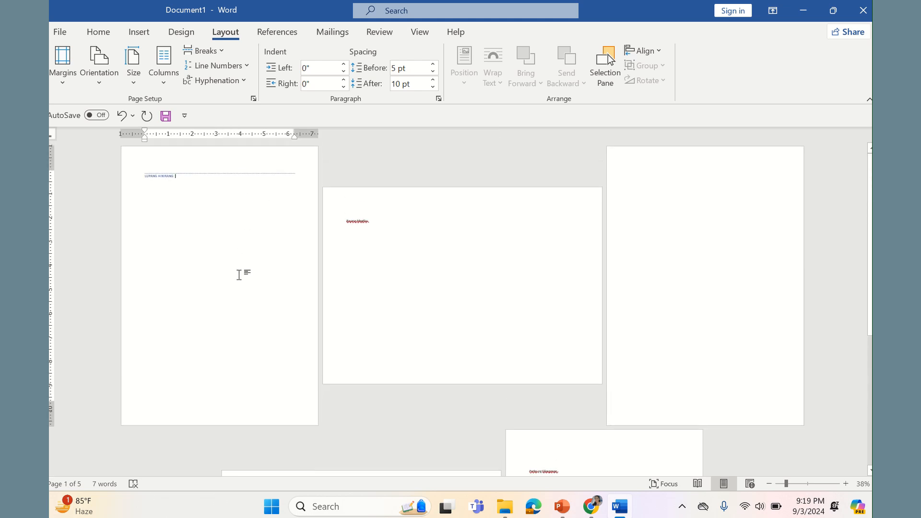
scroll(243, 271, down, 2)
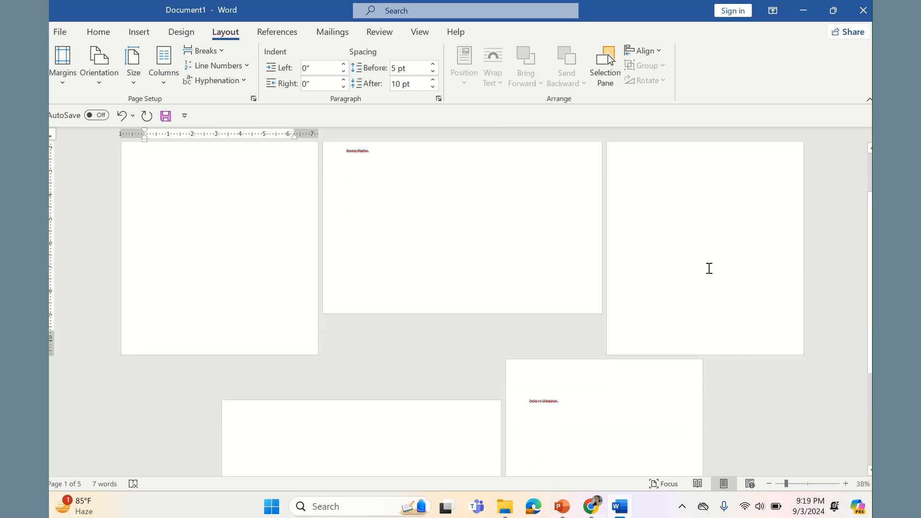
scroll(287, 24, up, 3)
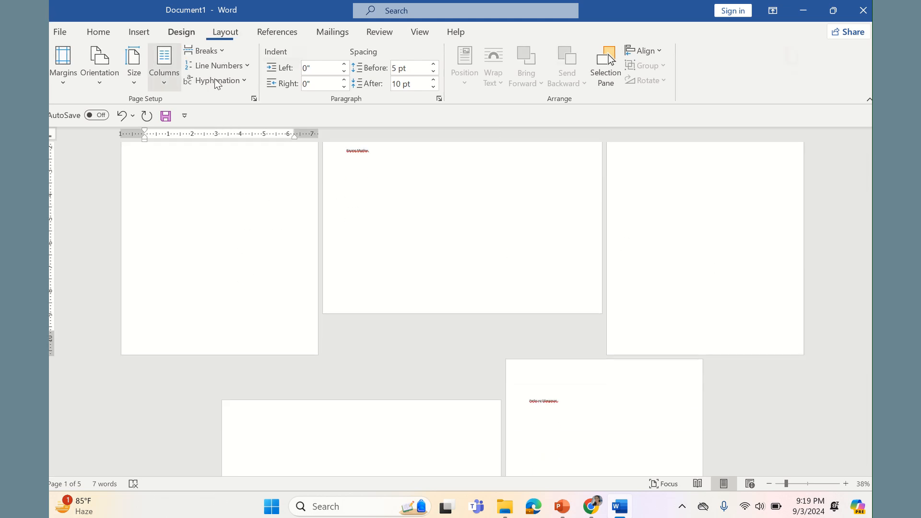
click(224, 32)
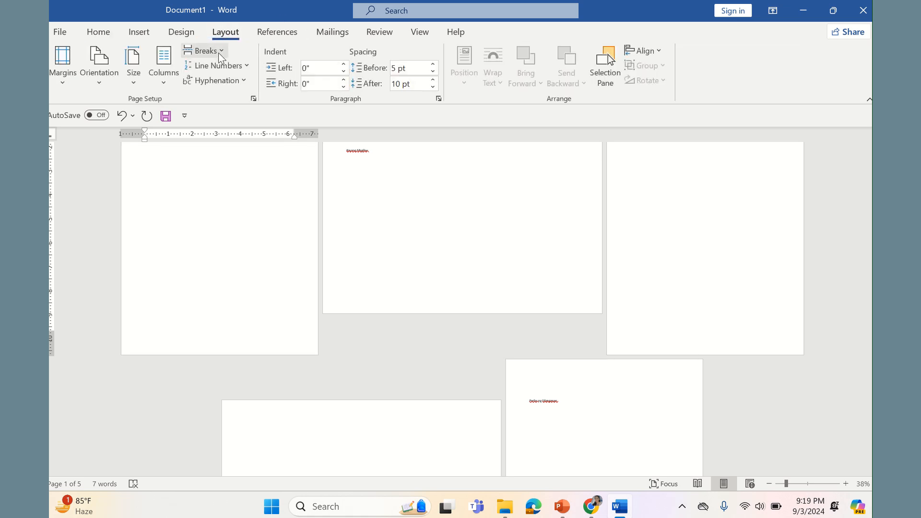
Delete the LUPANG HINIRANG heading from the first page.
click(279, 34)
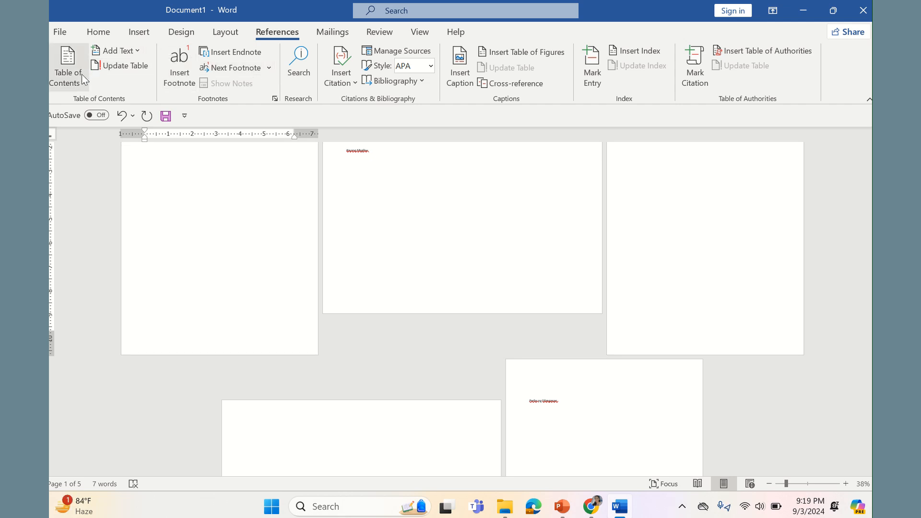
scroll(174, 208, up, 4)
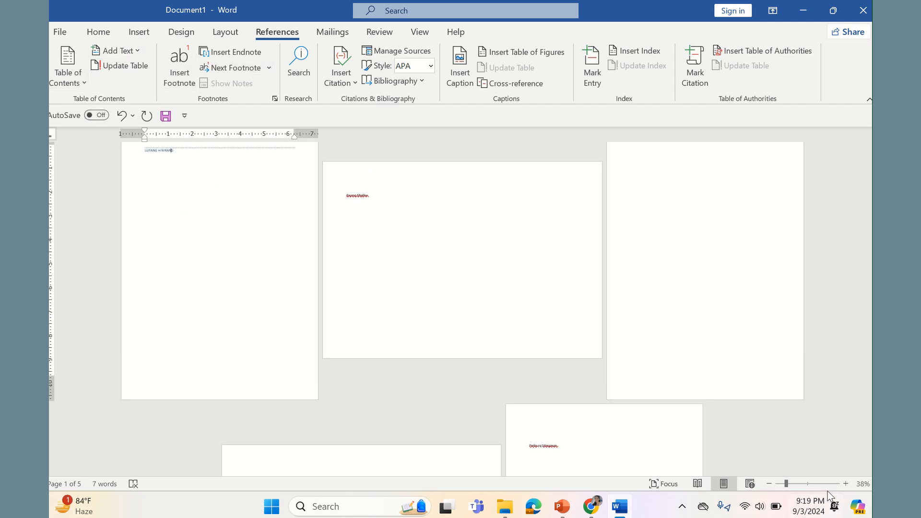
click(801, 484)
scroll(229, 193, up, 3)
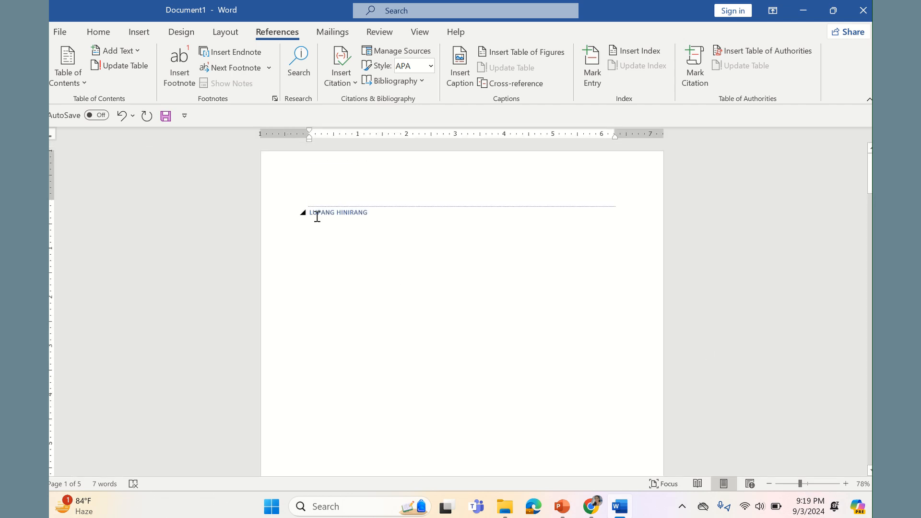
drag(308, 208, 426, 241)
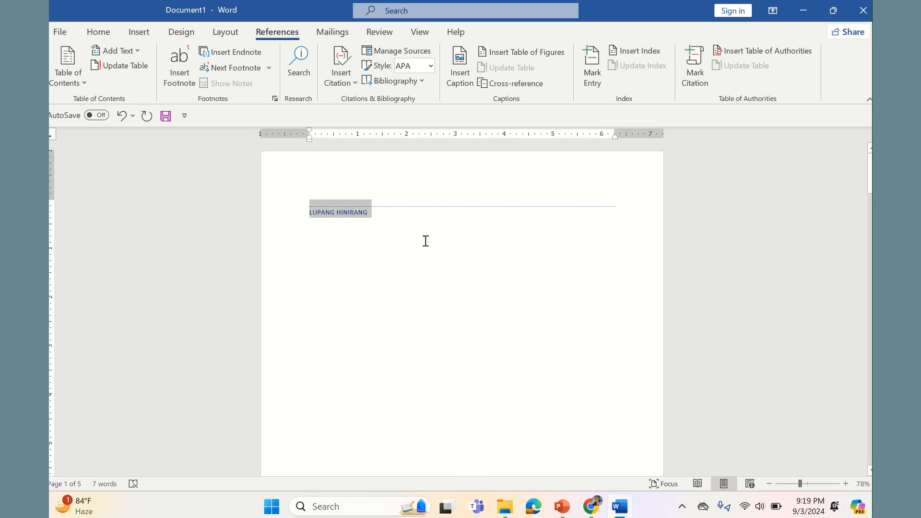
key(Delete)
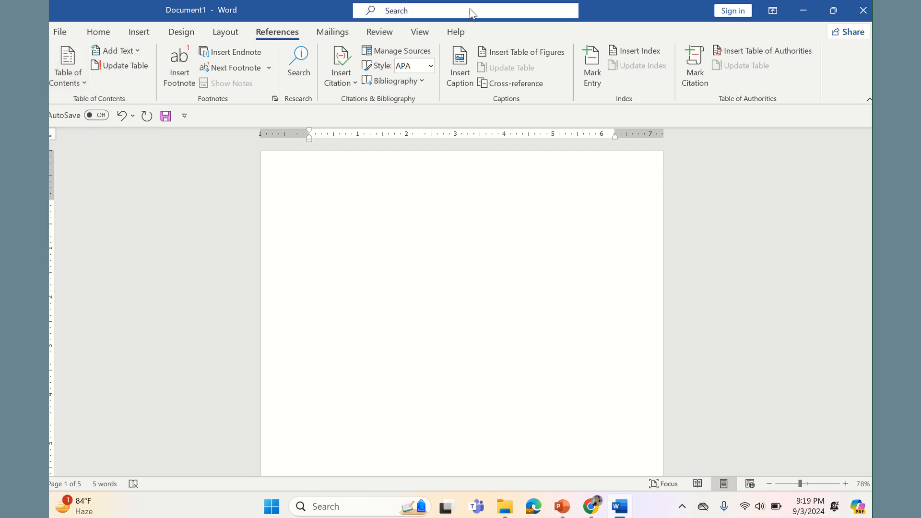
Insert the built-in Automatic Table 1 table of contents on the empty first page.
click(140, 31)
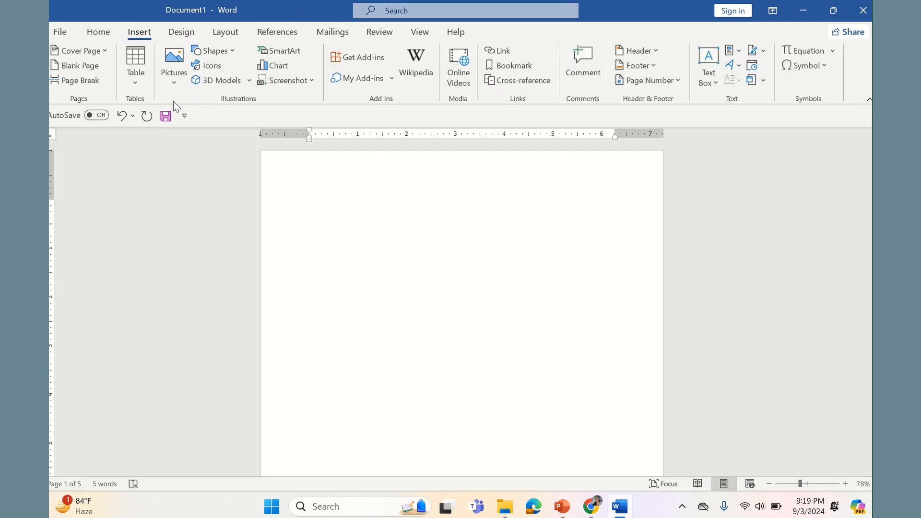
click(274, 33)
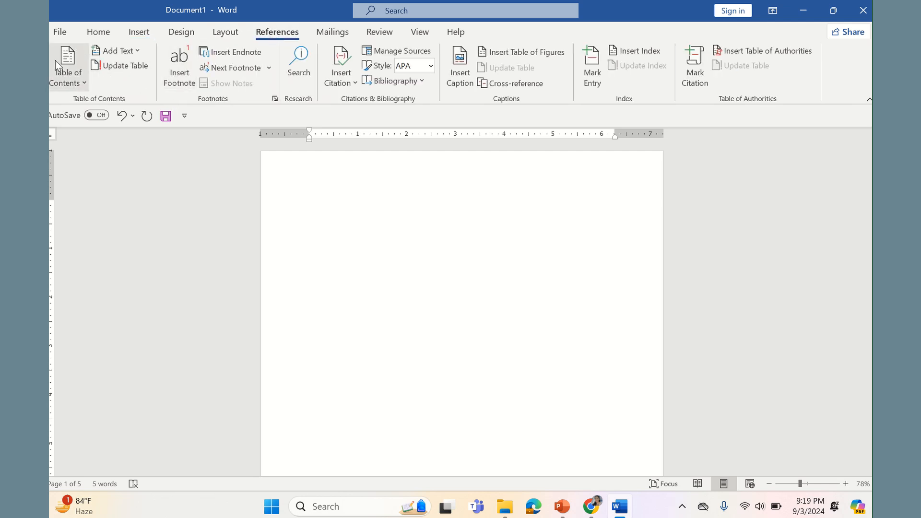
click(83, 81)
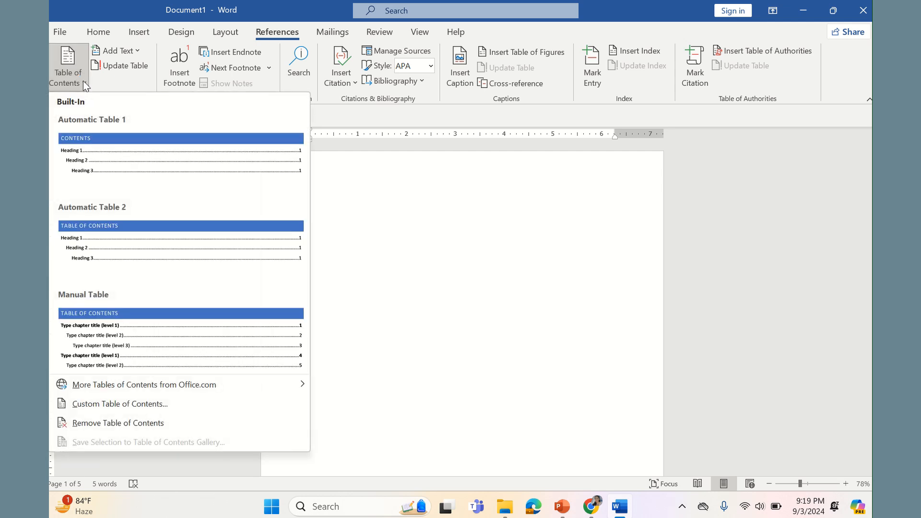
click(112, 166)
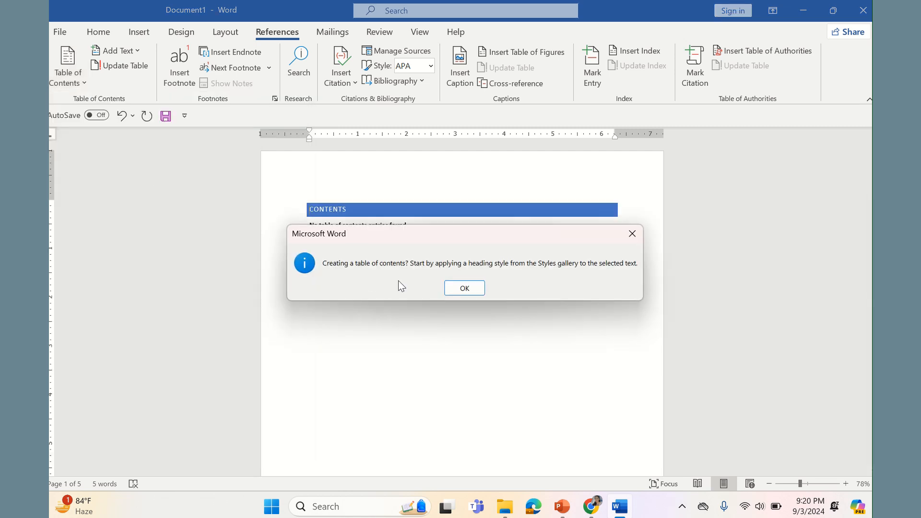
click(465, 288)
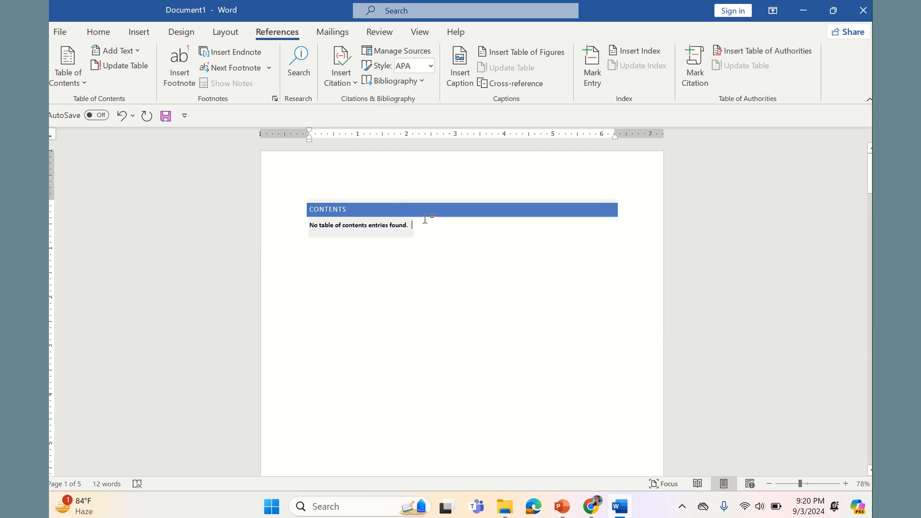
Replace the table of contents on the first page with the built-in Manual Table and enlarge the view of it.
click(78, 76)
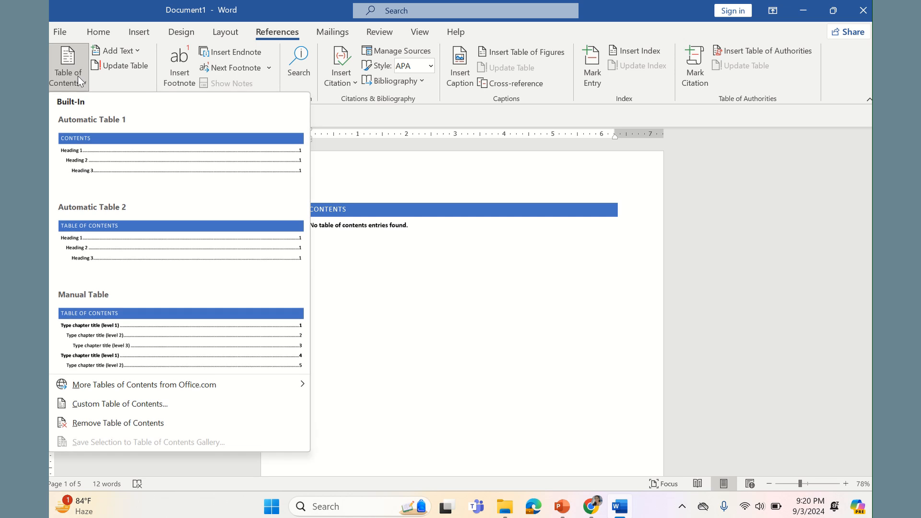
click(111, 355)
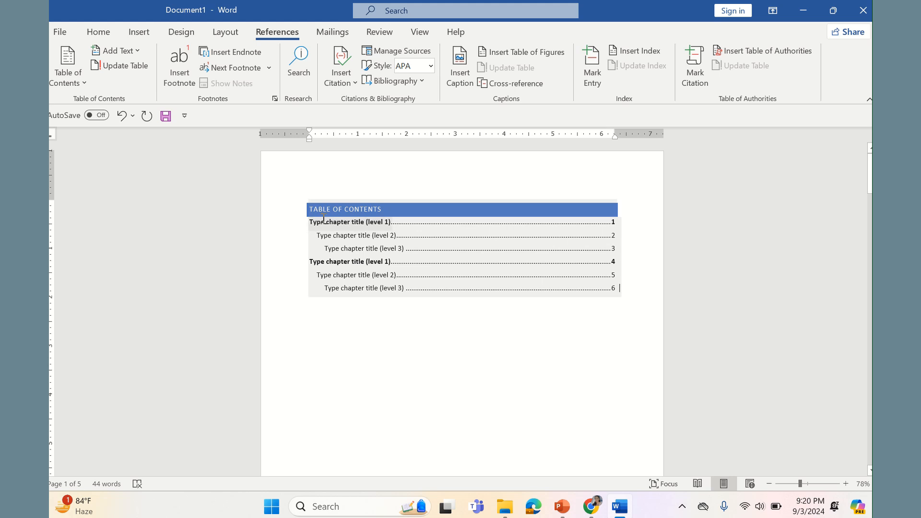
click(811, 485)
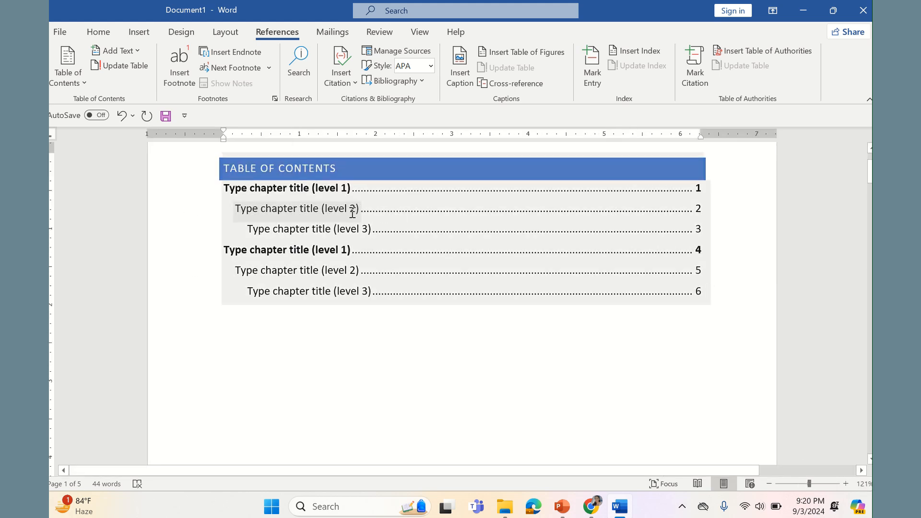
Select the first level 1, first level 2 and last level 3 chapter title placeholders in the manual table of contents.
click(246, 221)
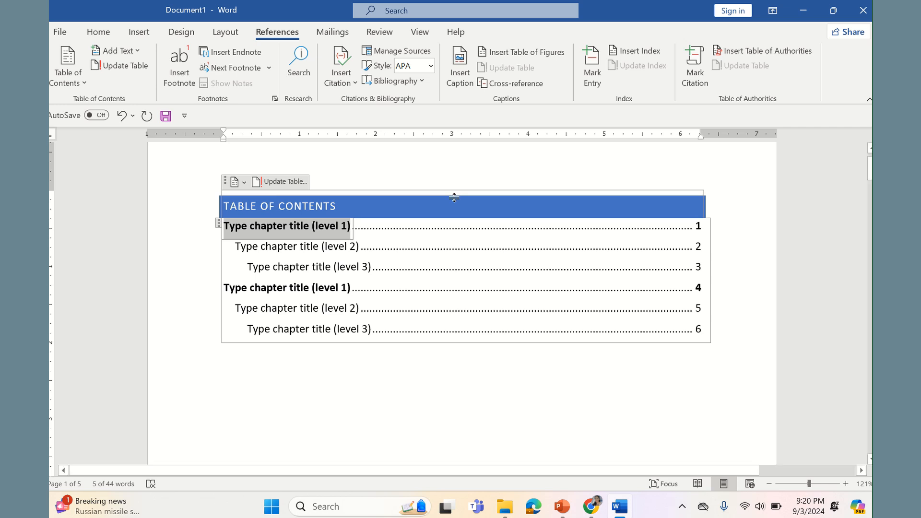
click(294, 246)
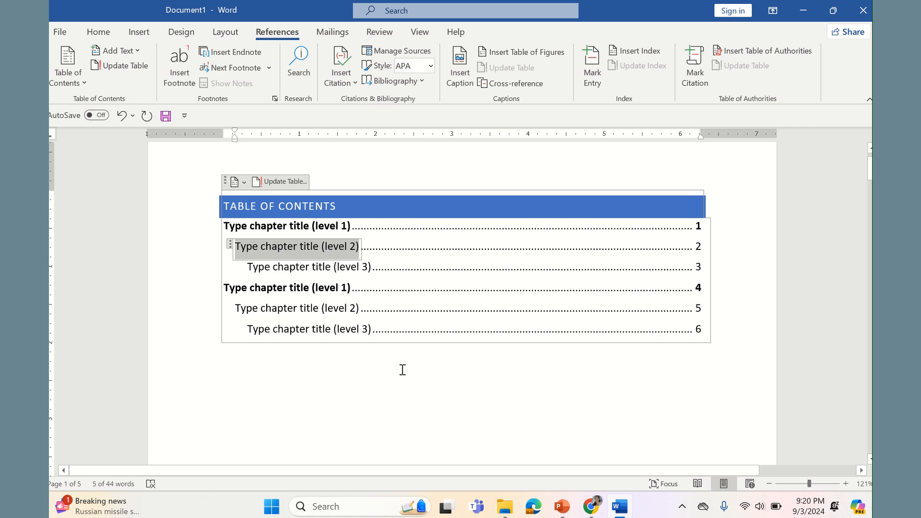
click(252, 383)
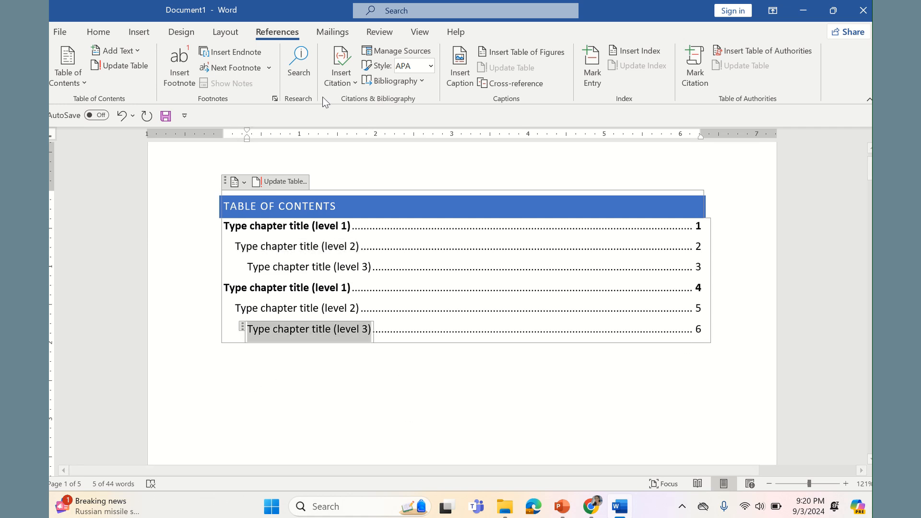
Try preparing an envelope with a recipient's name as the delivery address.
click(331, 34)
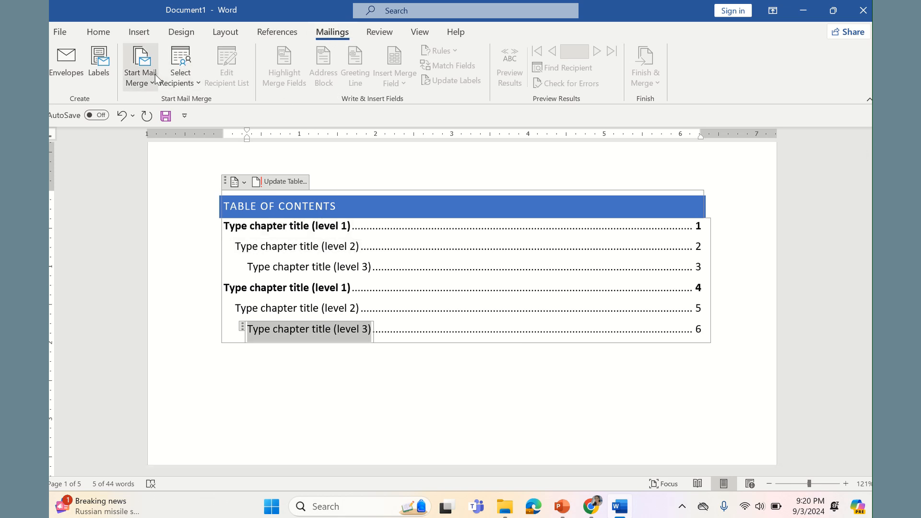
click(64, 72)
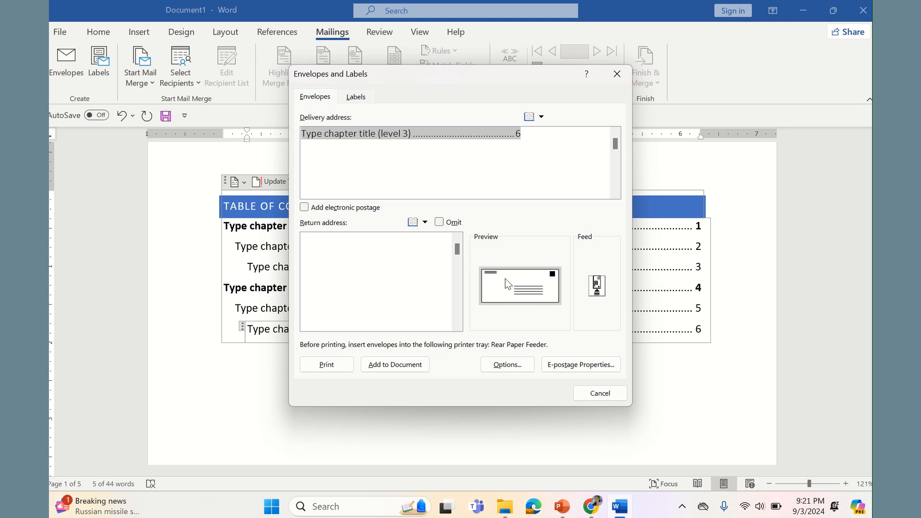
click(383, 265)
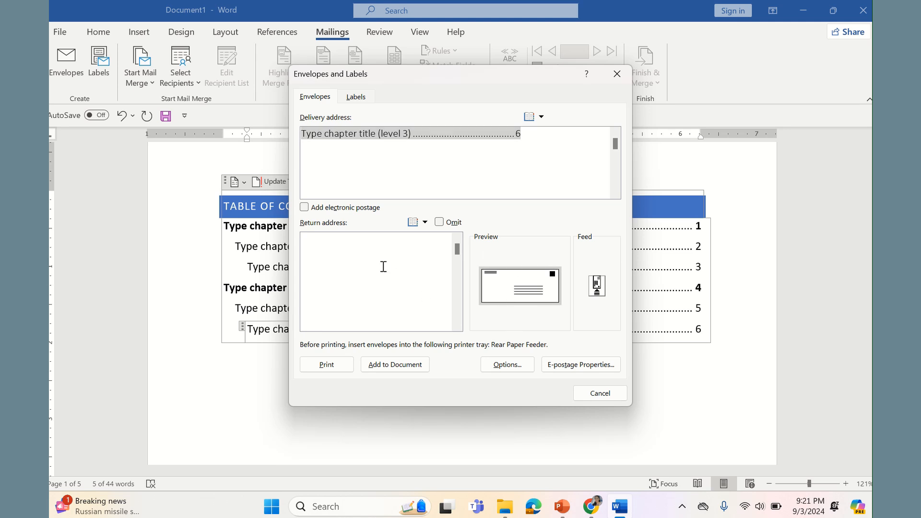
click(333, 135)
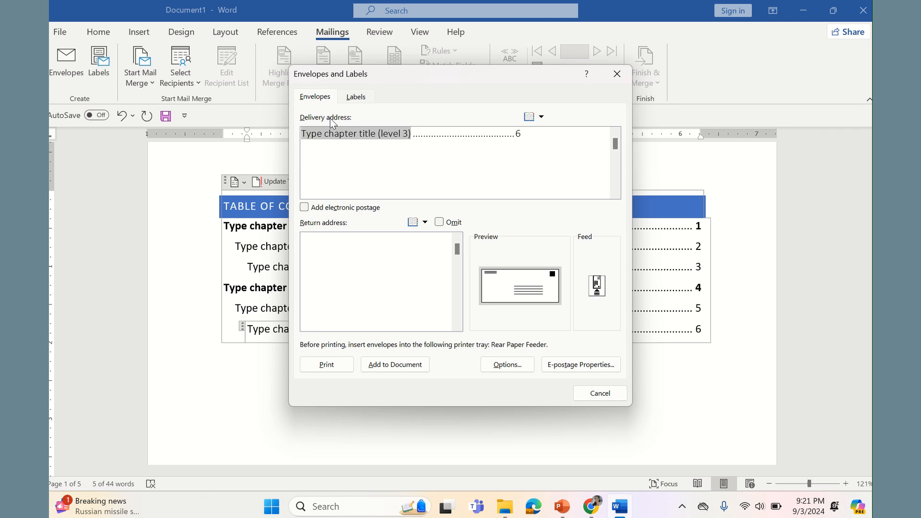
text(Ms. Ma)
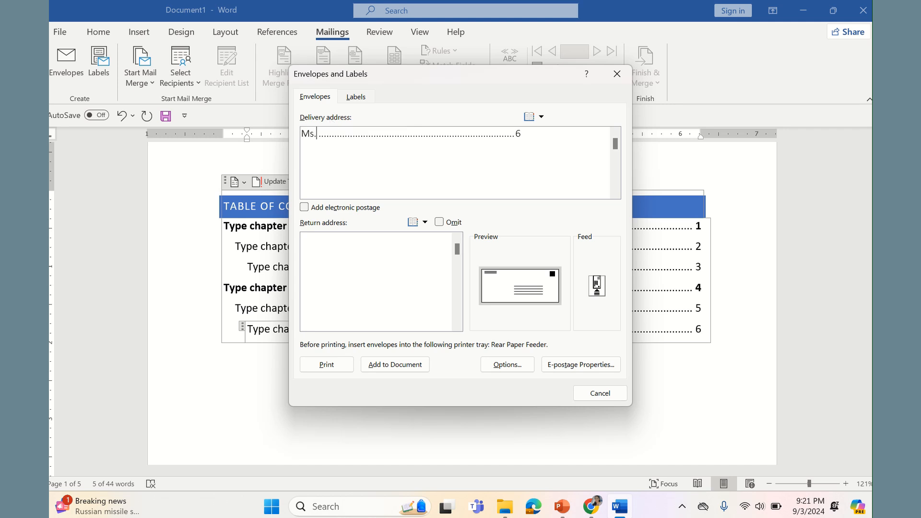
text(ry Magdalebe)
key(BackSpace)
key(BackSpace)
key(BackSpace)
text(ene)
drag(402, 129, 283, 133)
key(BackSpace)
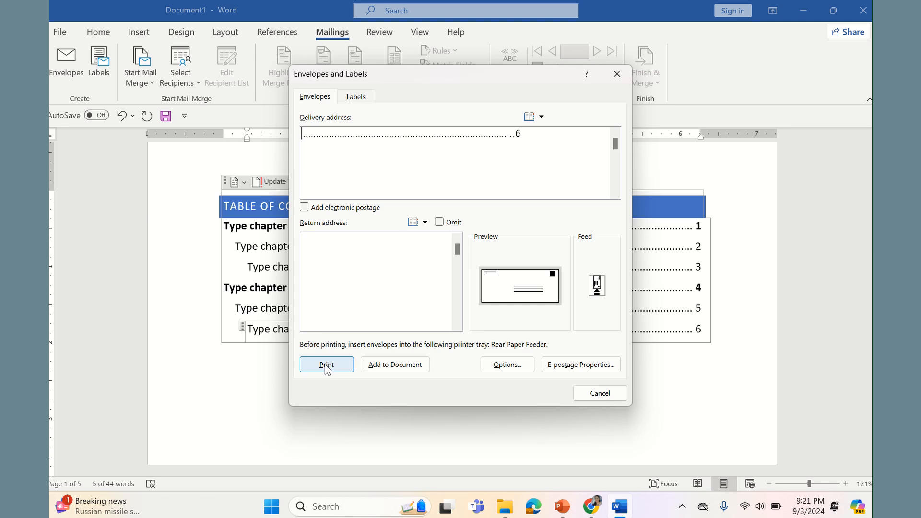
click(599, 394)
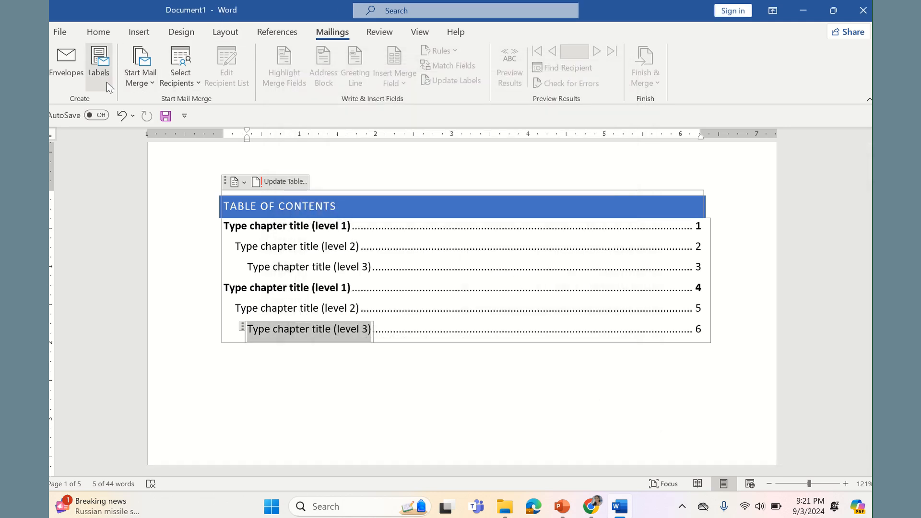
Delete the entire manual table of contents from the first page.
click(252, 204)
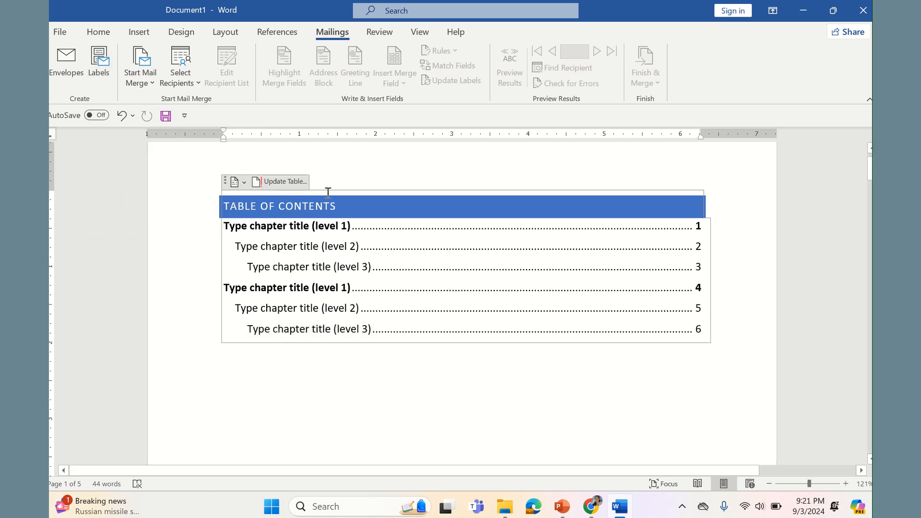
click(227, 184)
key(Delete)
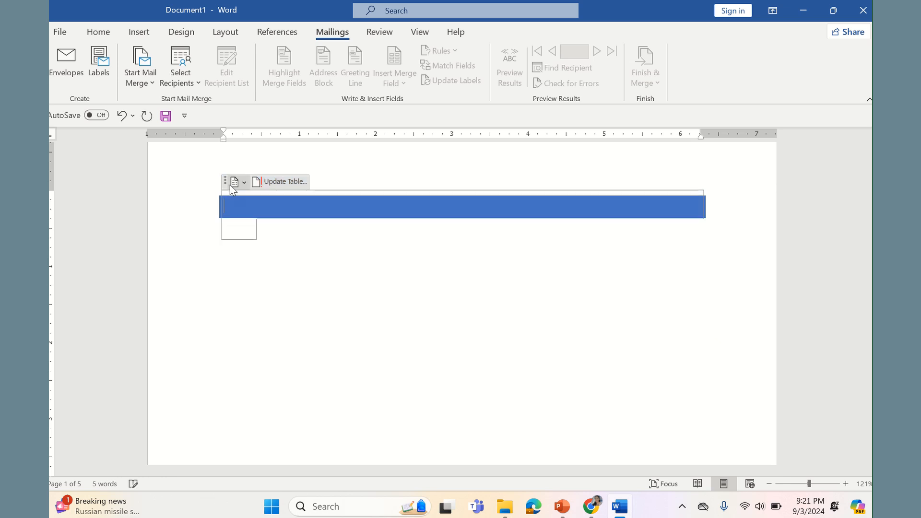
key(Delete)
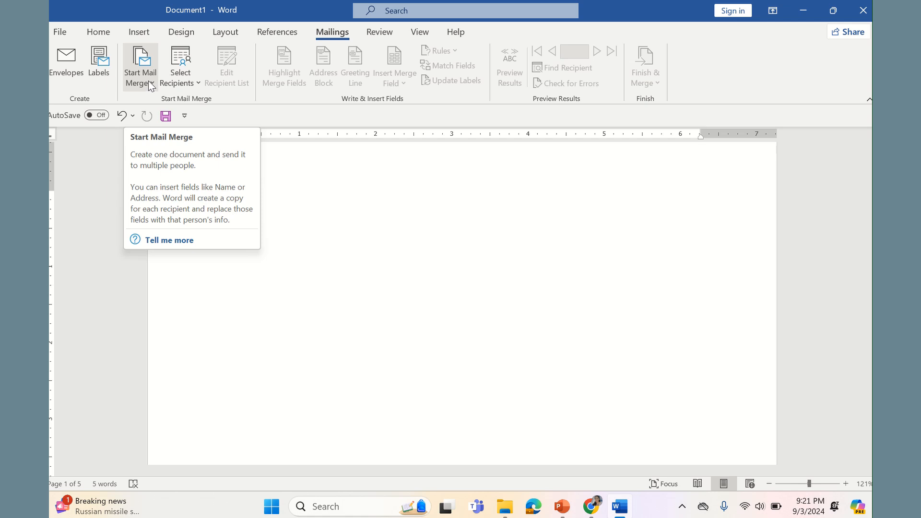
Try starting a mail merge with the document type set to E-mail Messages.
click(151, 80)
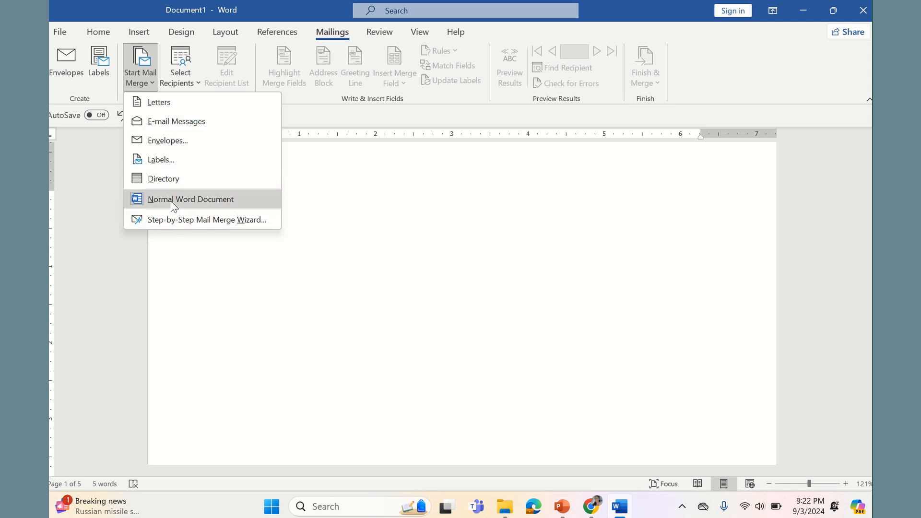
click(207, 123)
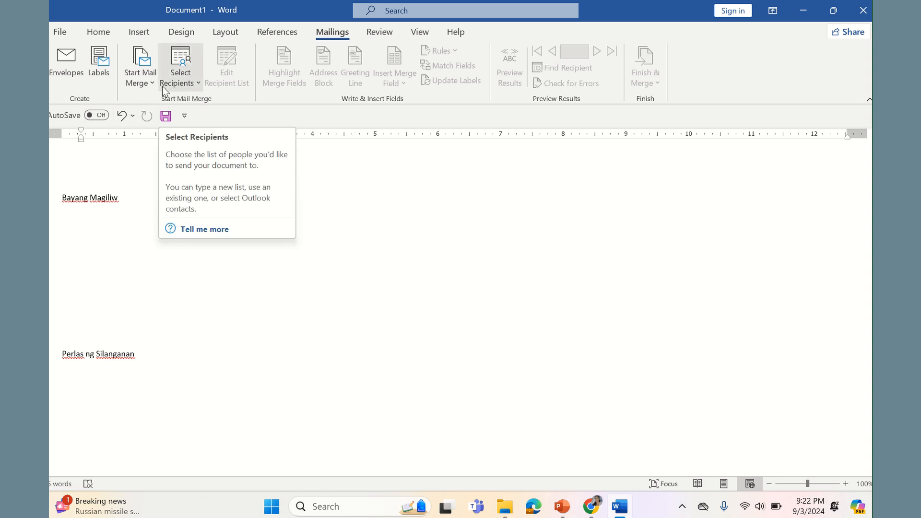
click(150, 85)
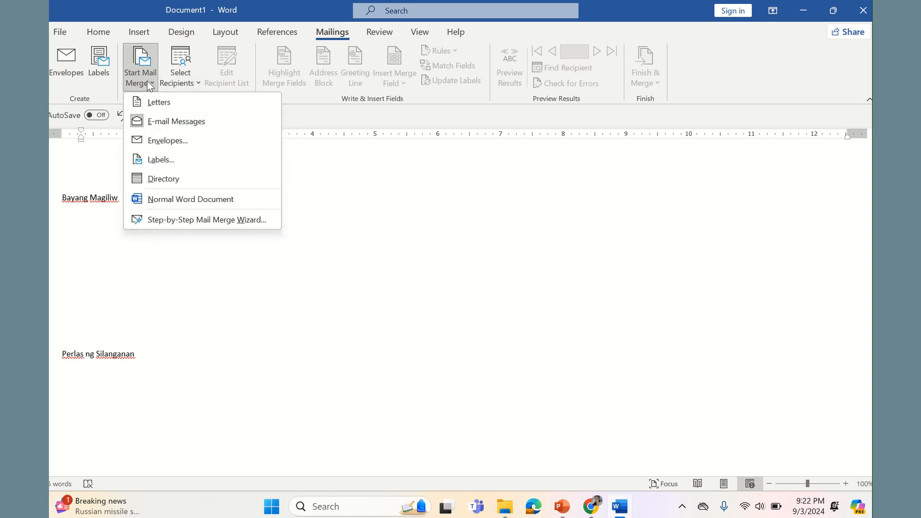
click(159, 123)
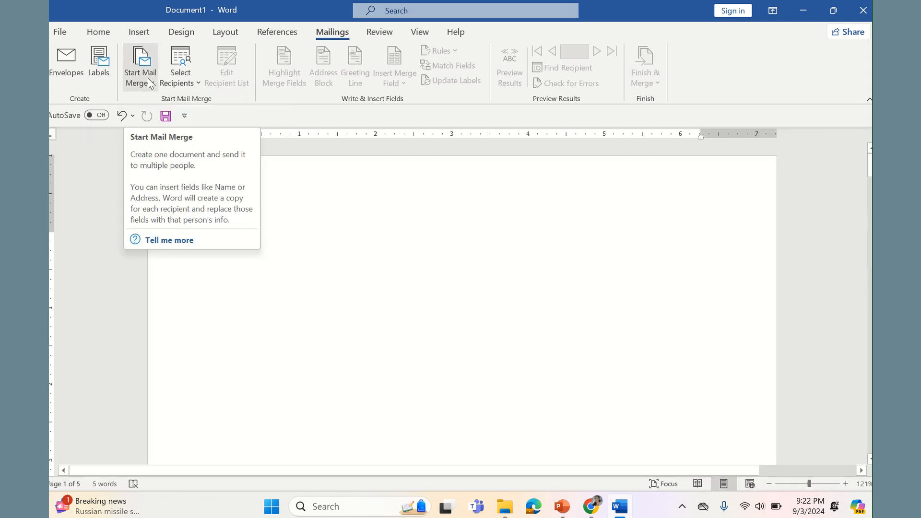
text(dsgsdsdgsg)
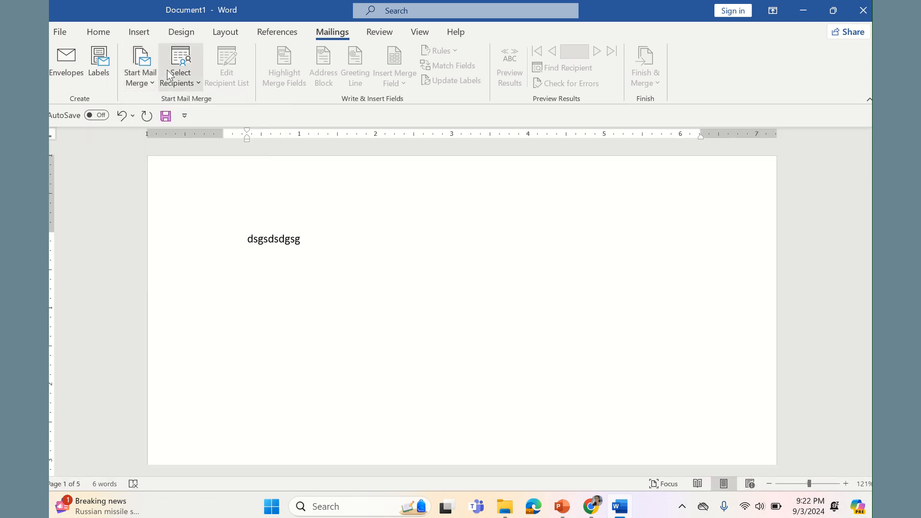
key(BackSpace)
key(BackSpace)
key(BackSpace)
key(BackSpace)
key(BackSpace)
key(BackSpace)
key(BackSpace)
Enter the letter date "September 03, 2024" on the first line of the empty first page.
text(Septemb)
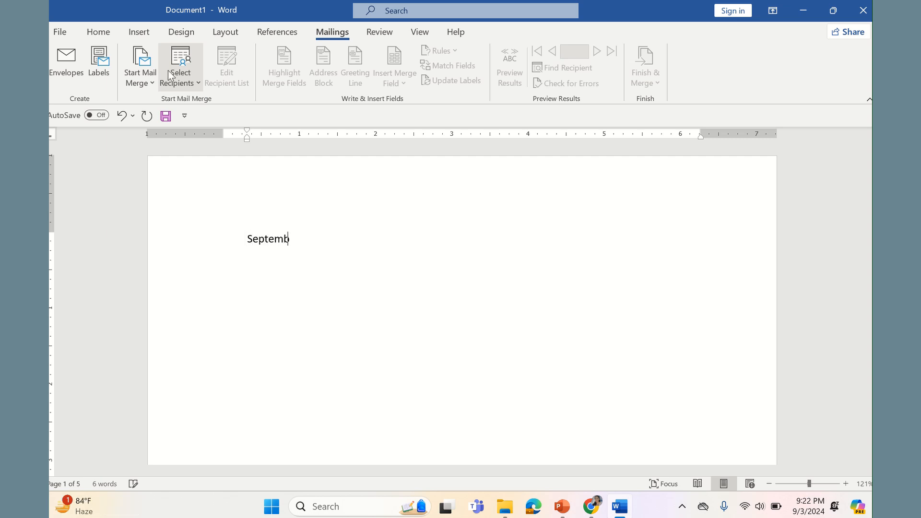
text(er 03, 2024)
key(Return)
key(BackSpace)
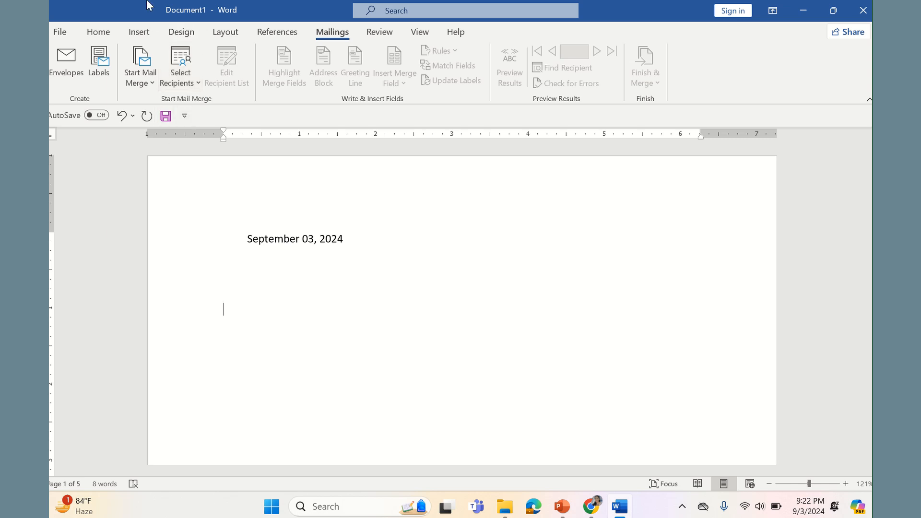
Below the date, add the salutation "Dear Sir/Maam;" and the filler body line "Fsdfsdgfdg fdgfdg fgd".
text(Dear M)
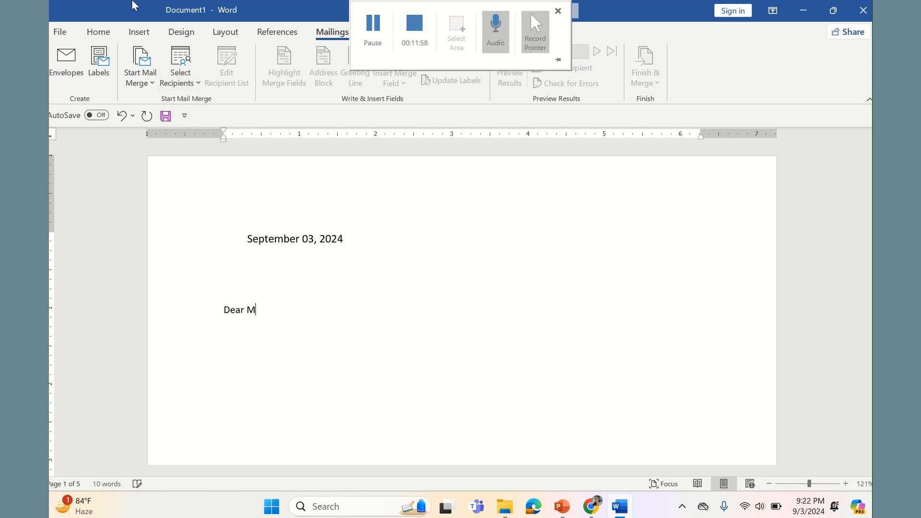
key(BackSpace)
text(Sir/Maam;)
key(Return)
scroll(203, 6, down, 1)
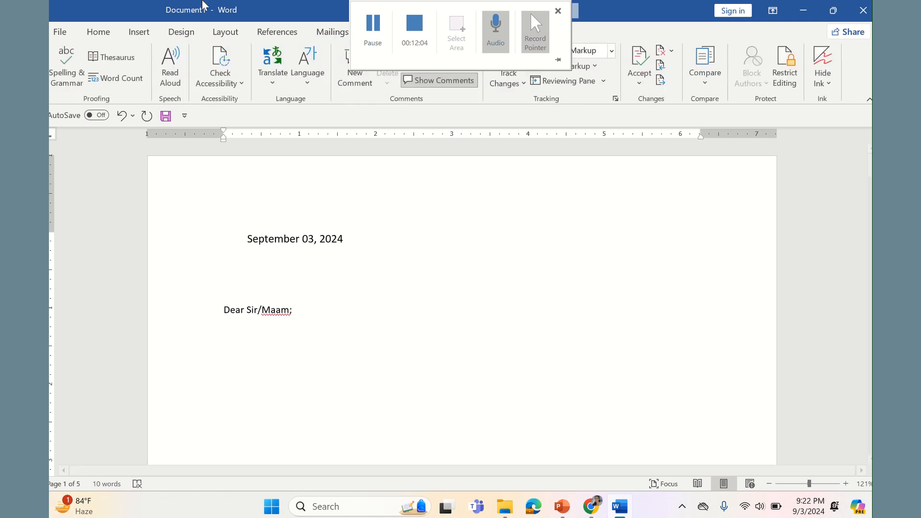
text(fsdfsd)
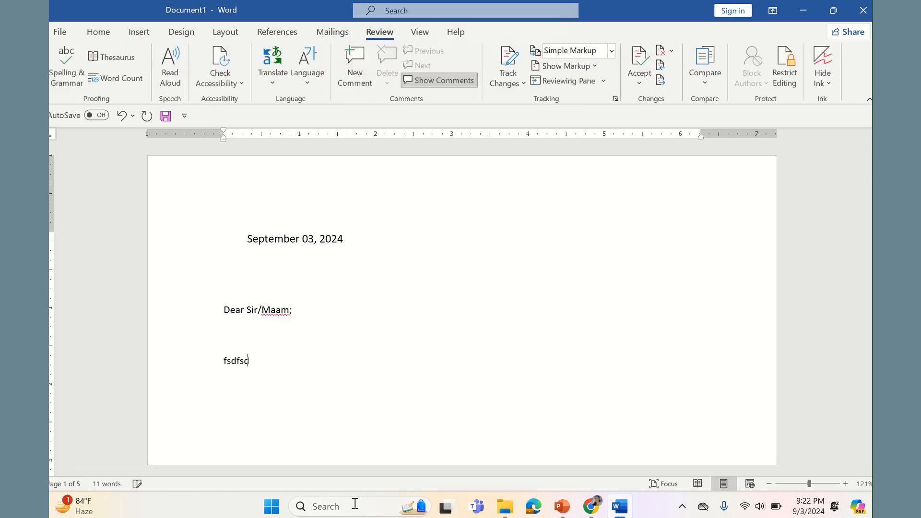
text(gfdg fdgfdg fgd)
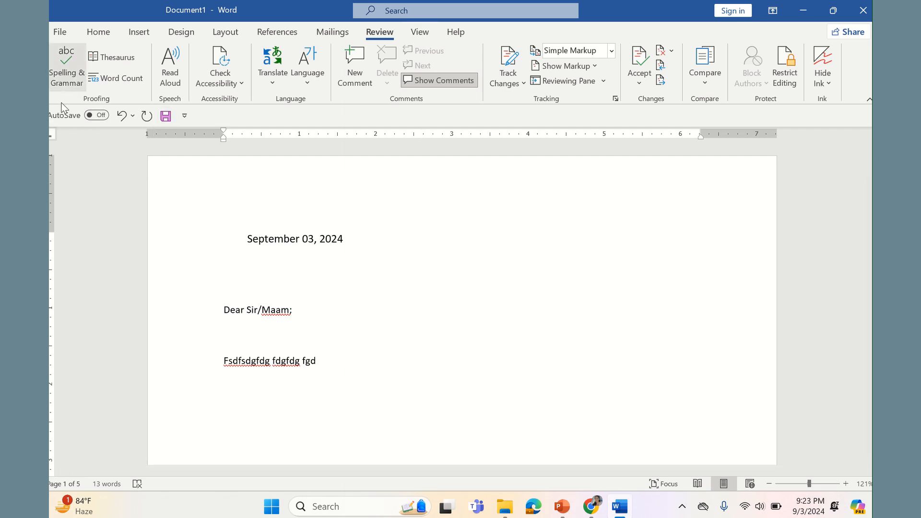
Examine which commands can be added to the Quick Access Toolbar.
click(184, 117)
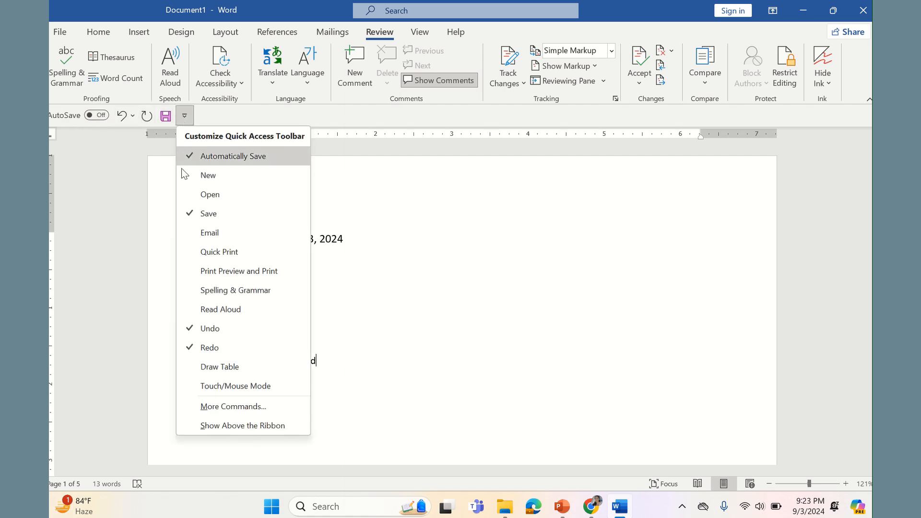
click(116, 193)
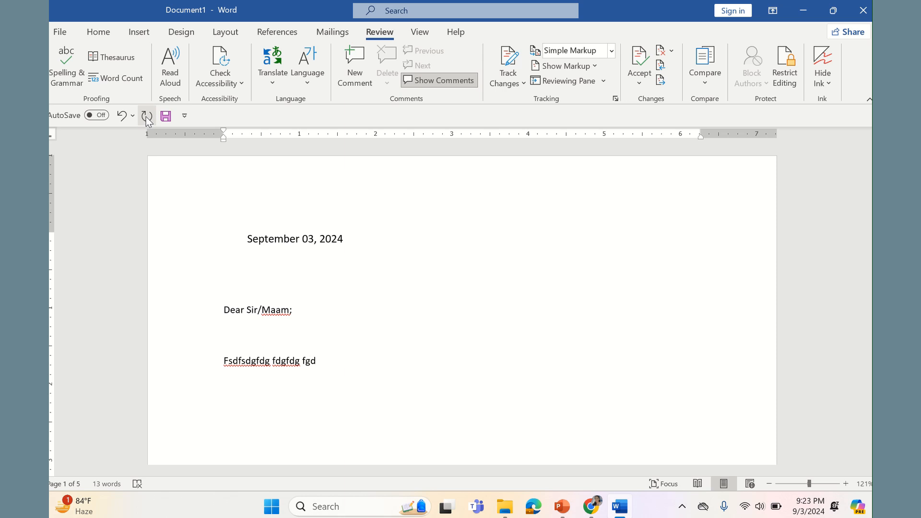
click(184, 115)
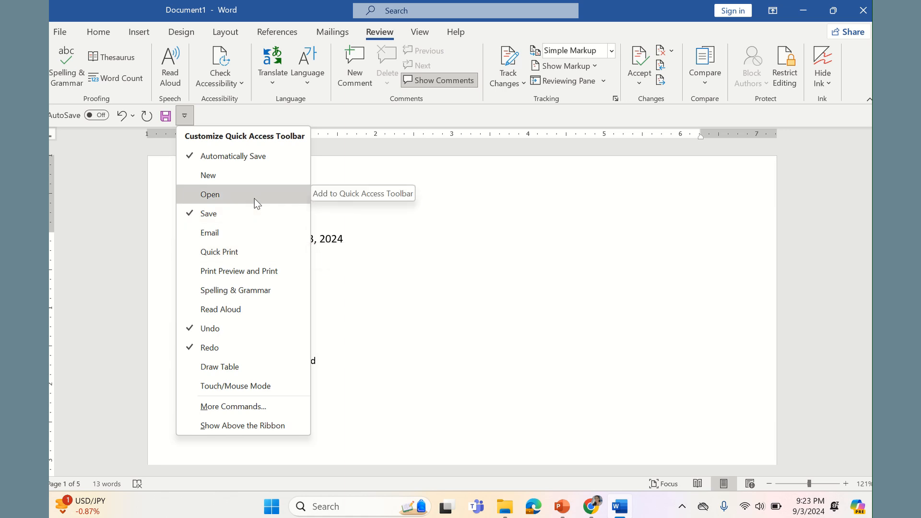
click(134, 166)
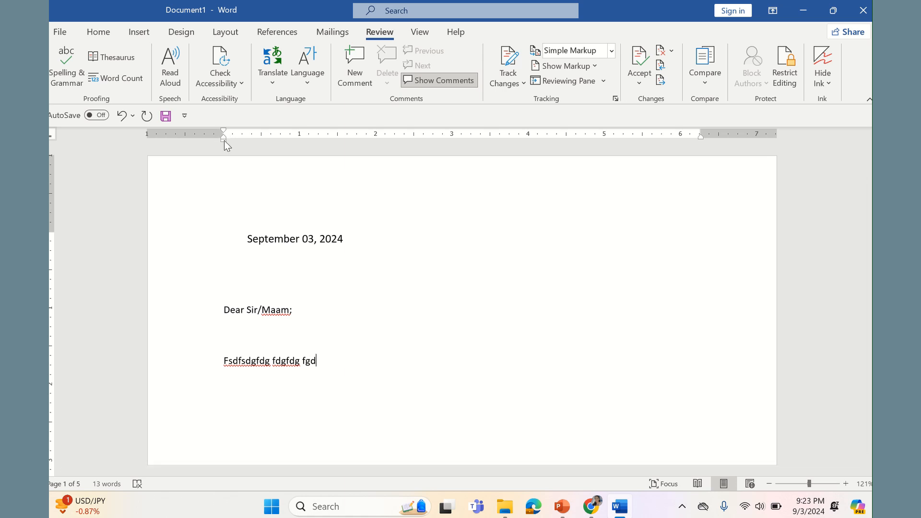
Reduce the left, right and top margins of the letter page using the rulers.
mouse_move(224, 141)
mouse_down()
mouse_move(166, 140)
mouse_move(195, 140)
mouse_up()
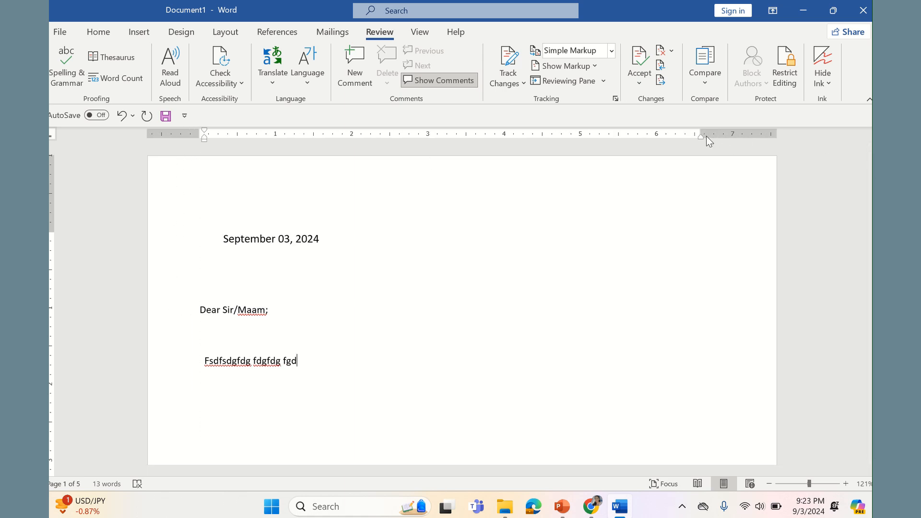
drag(704, 133, 728, 134)
drag(53, 232, 72, 223)
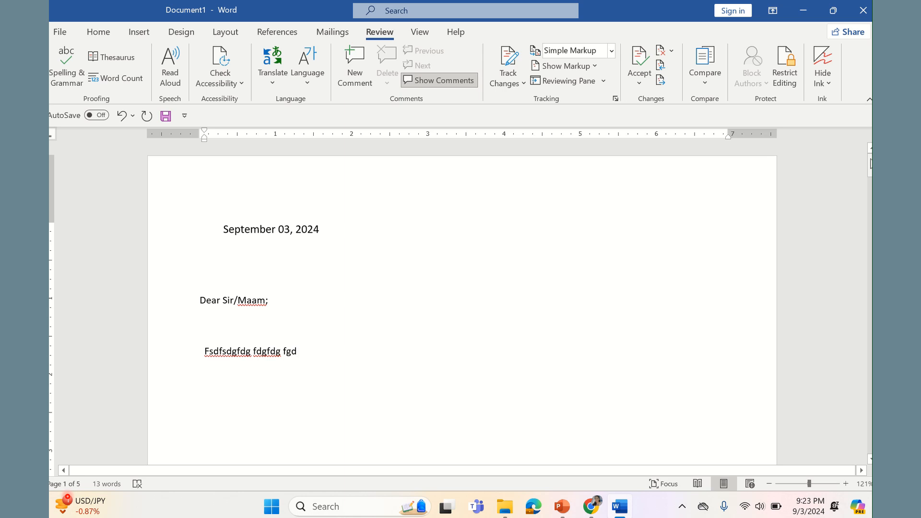
drag(869, 163, 839, 99)
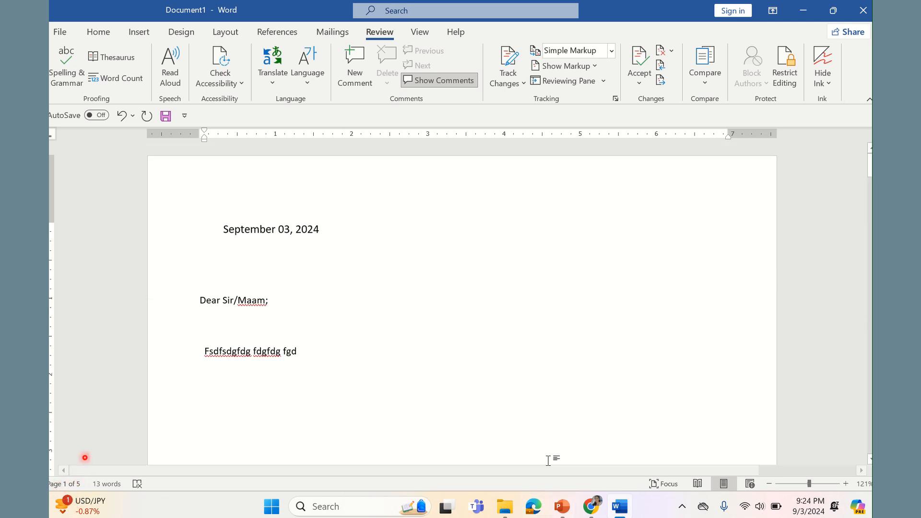
drag(550, 474, 491, 479)
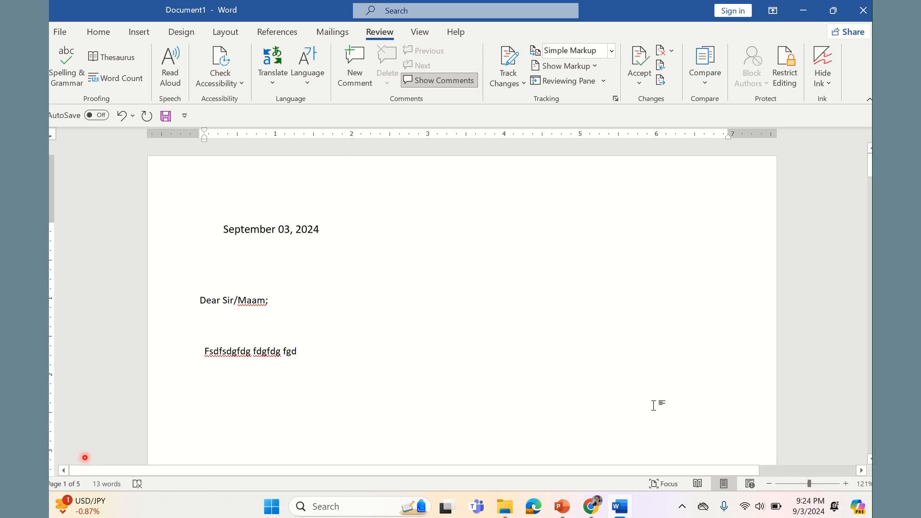
Show the document's page thumbnails in the Navigation pane, go to page 3 and look through the remaining pages.
click(66, 485)
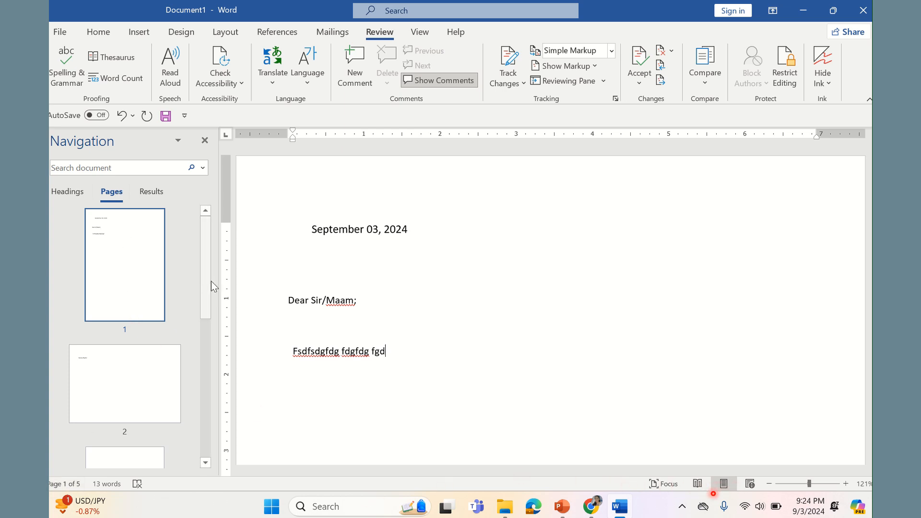
drag(212, 287, 206, 377)
click(143, 274)
click(128, 295)
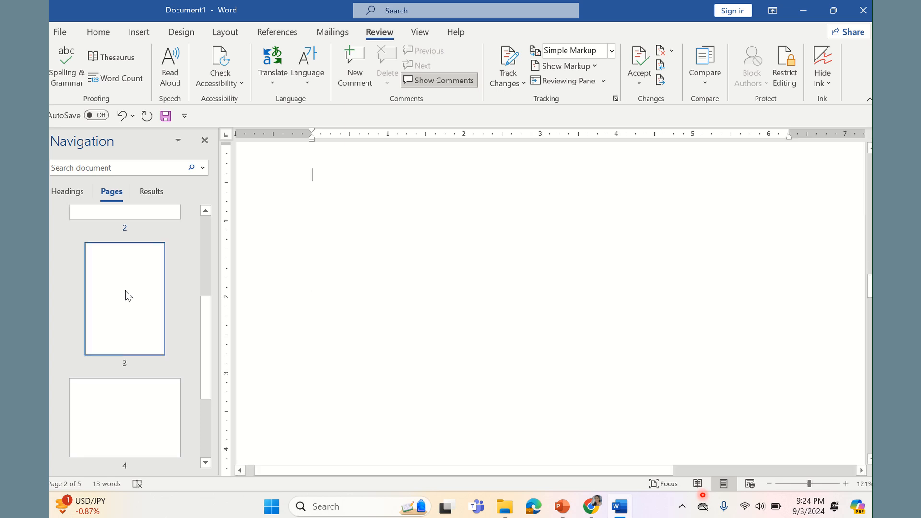
scroll(153, 333, down, 2)
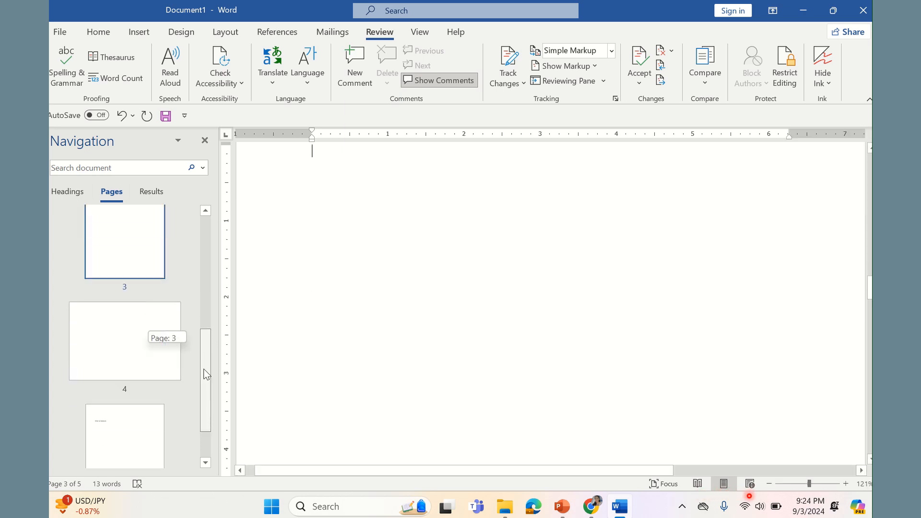
Look through pages 4 and 5, toggle the Navigation pane off and on, and return to page 1 by way of page 3.
click(145, 351)
click(141, 431)
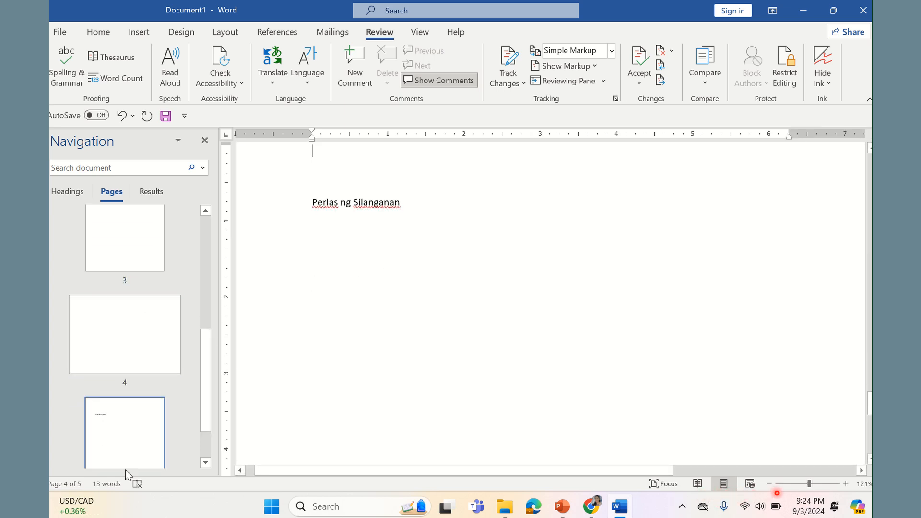
click(82, 487)
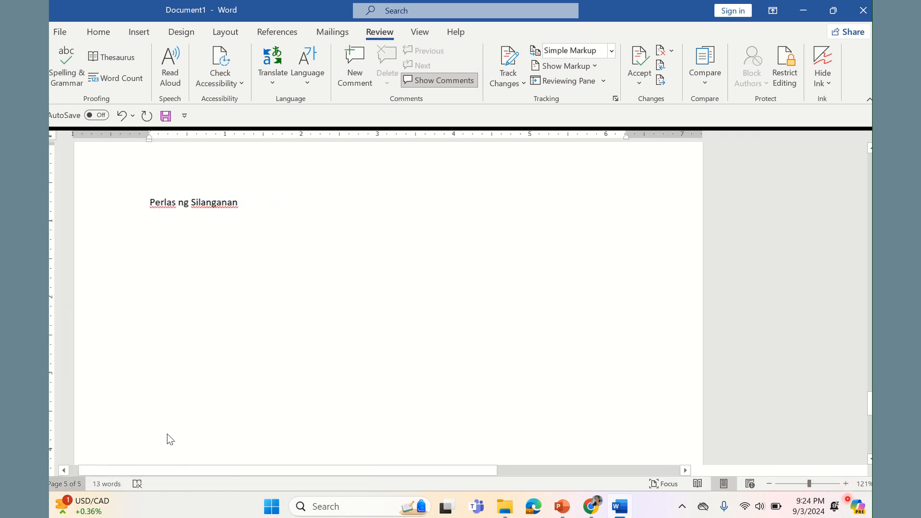
click(73, 486)
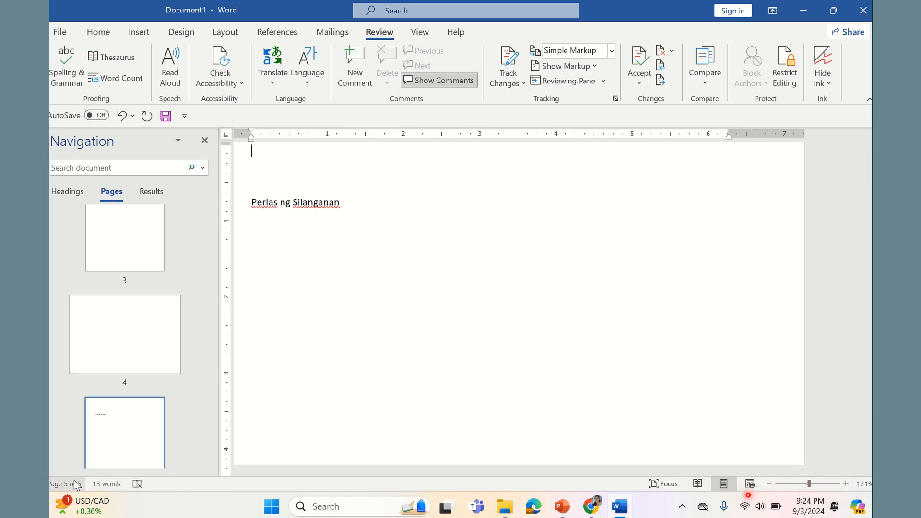
click(148, 252)
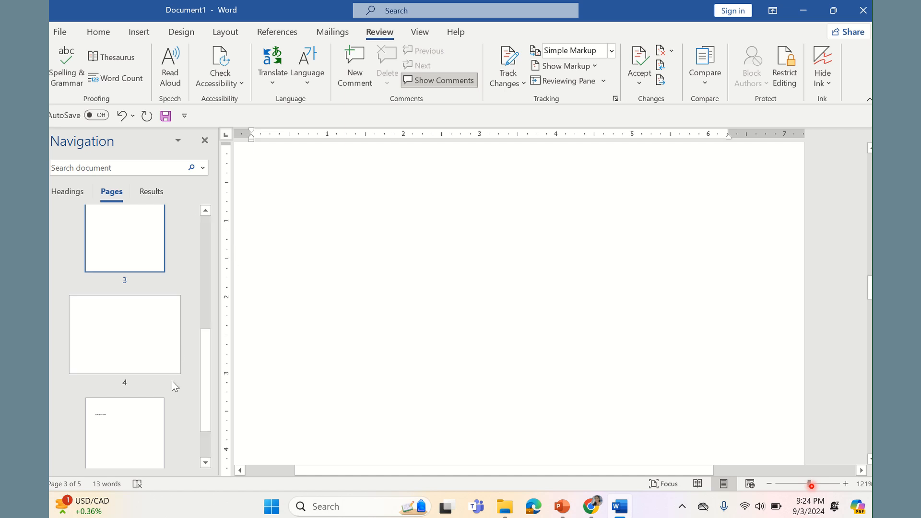
drag(207, 354, 206, 240)
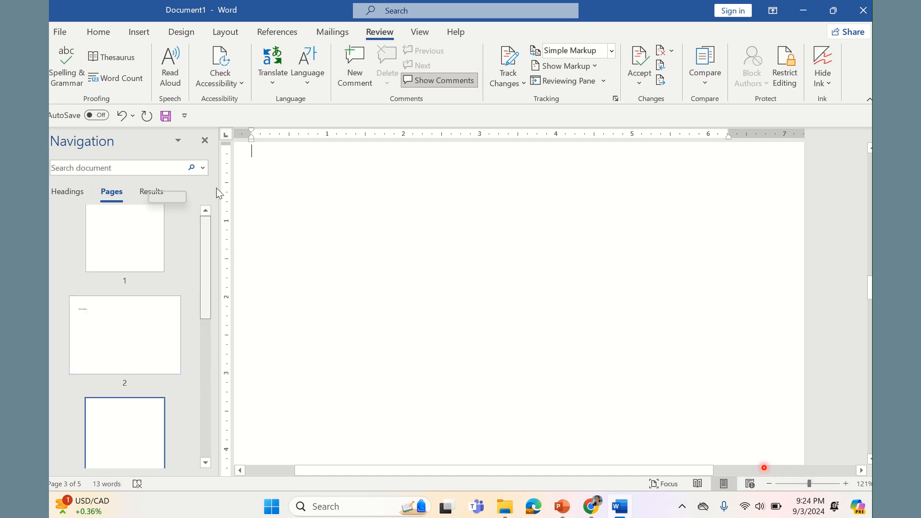
click(143, 263)
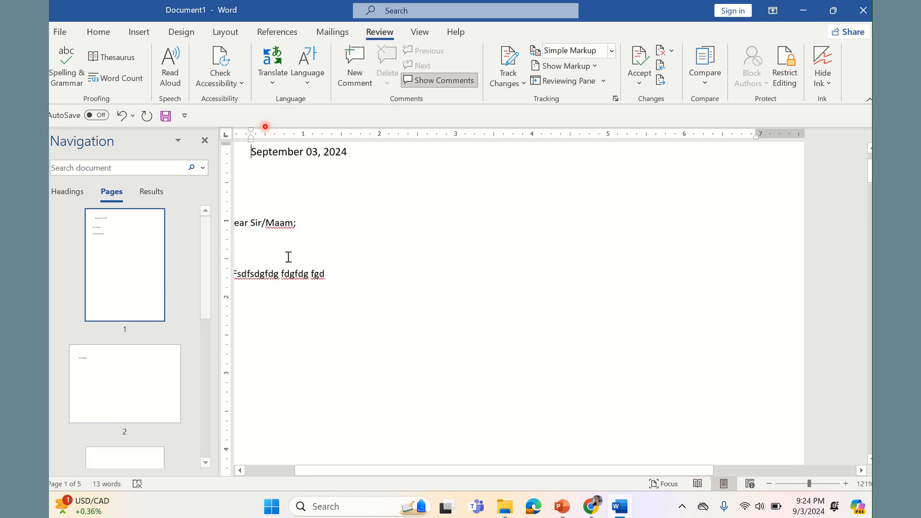
Check the document's word count statistics and close the Navigation pane.
click(107, 483)
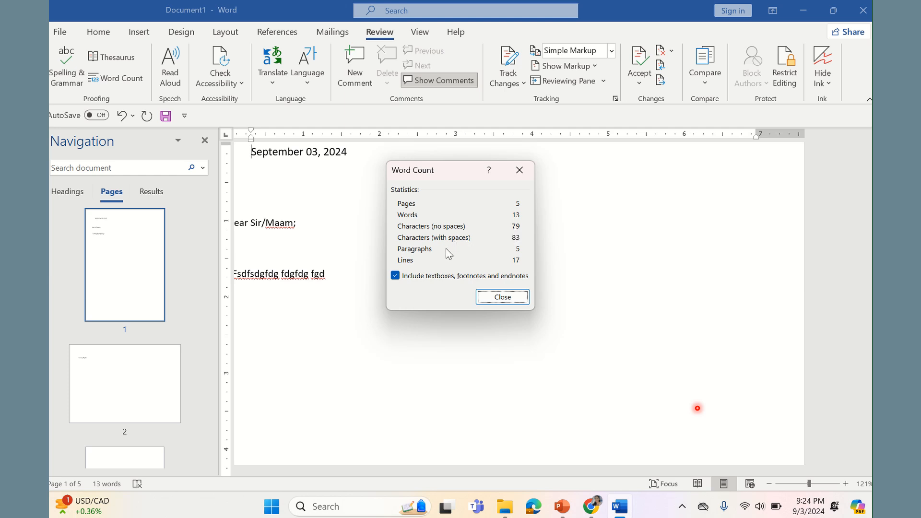
click(498, 297)
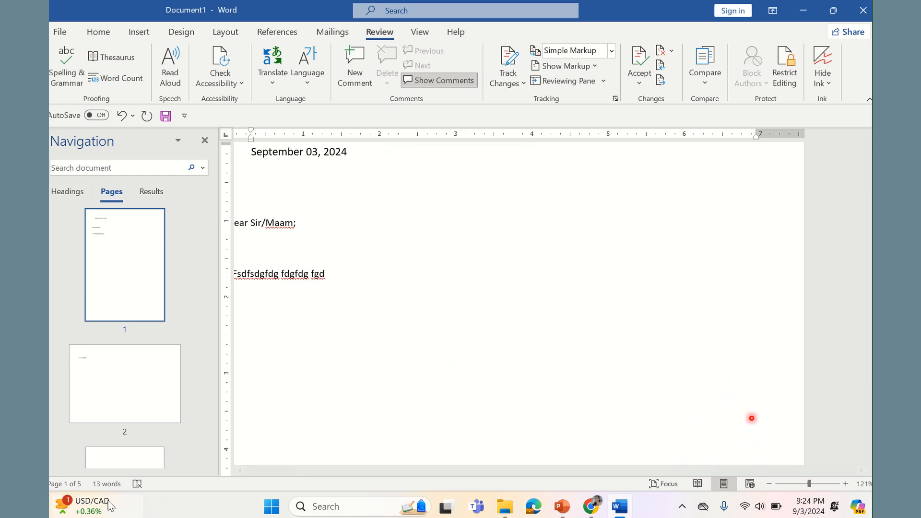
click(205, 140)
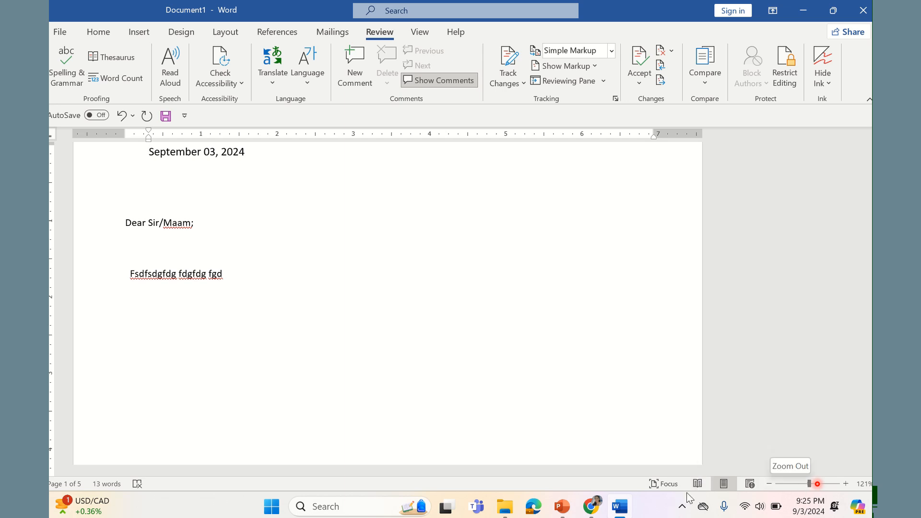
View the document in Read Mode, page through to its end and back, and return to the Print Layout view.
click(698, 484)
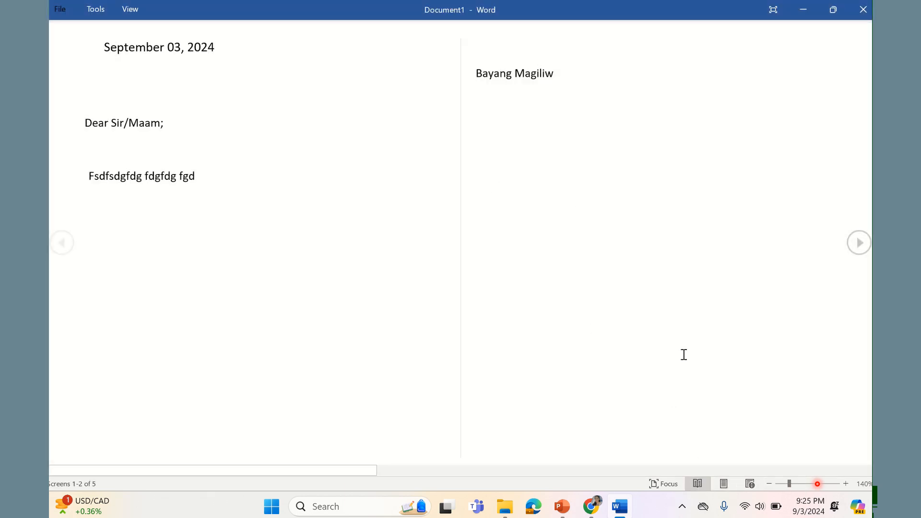
click(859, 243)
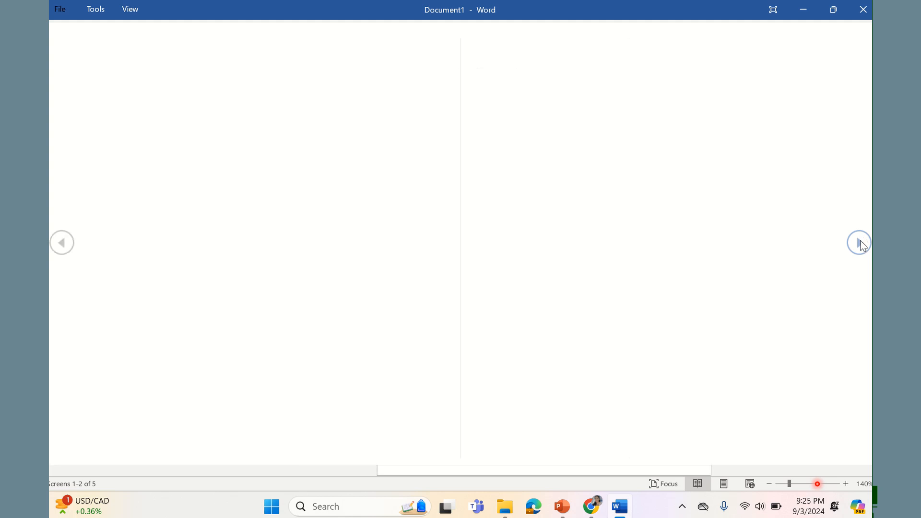
click(859, 243)
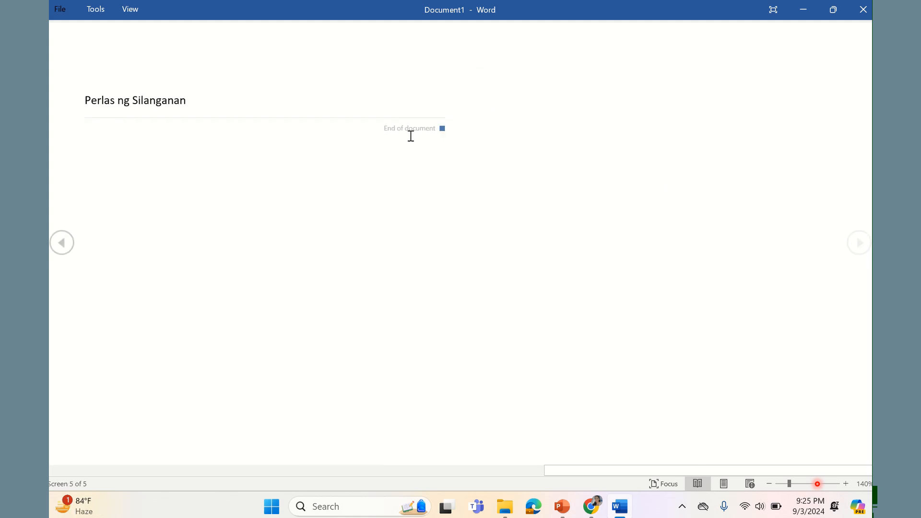
click(61, 245)
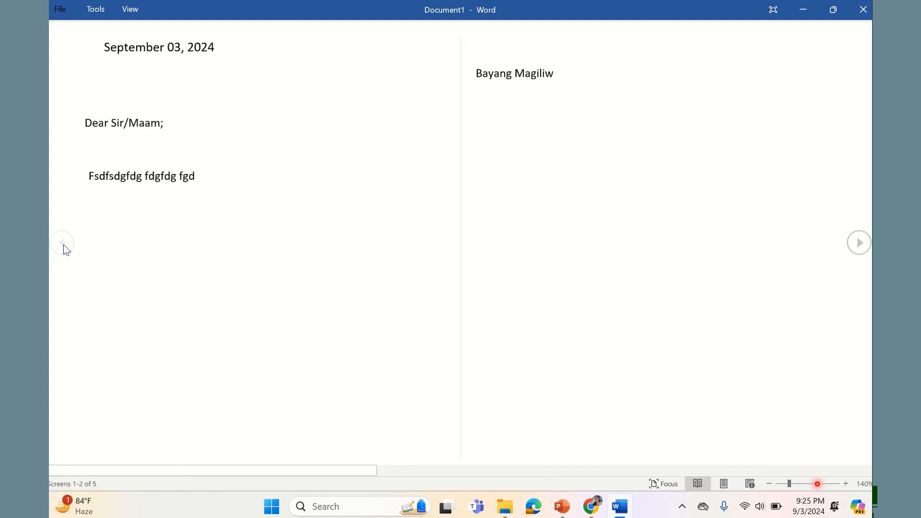
click(703, 482)
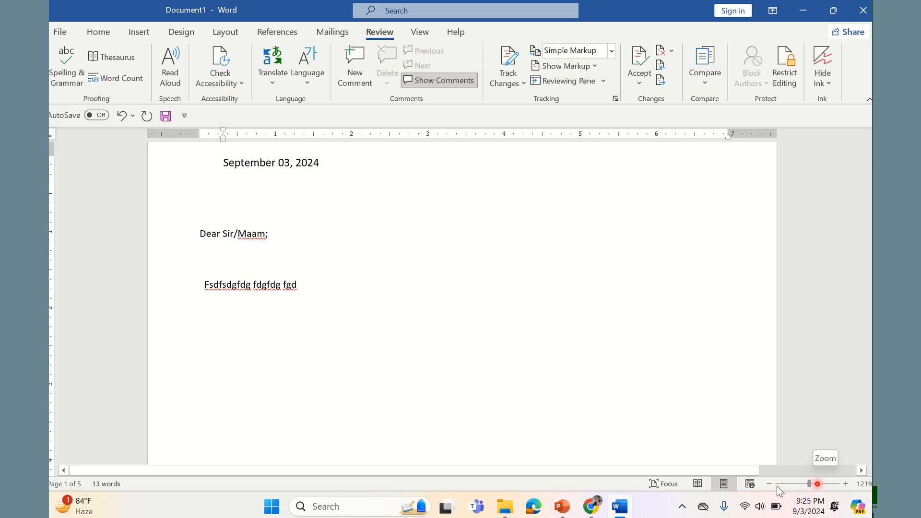
Zoom the document out to 10% and back in to 100%.
click(770, 485)
click(769, 484)
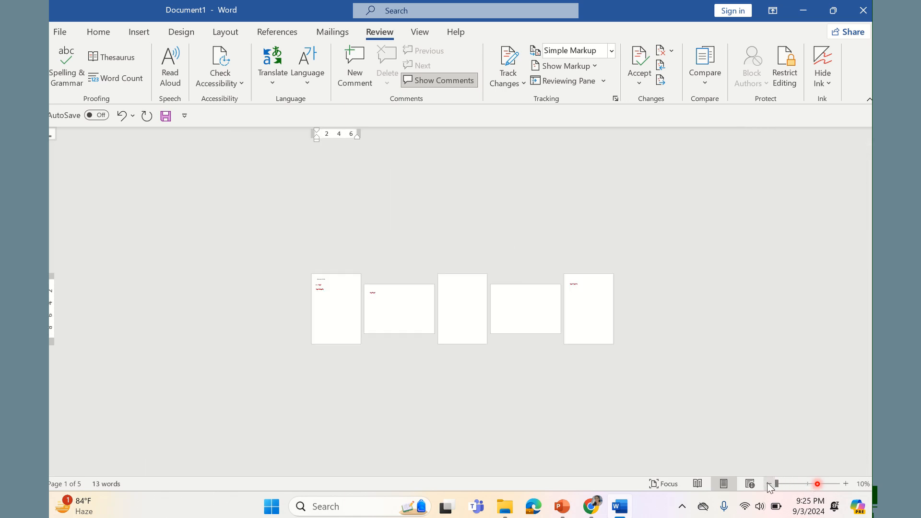
click(847, 484)
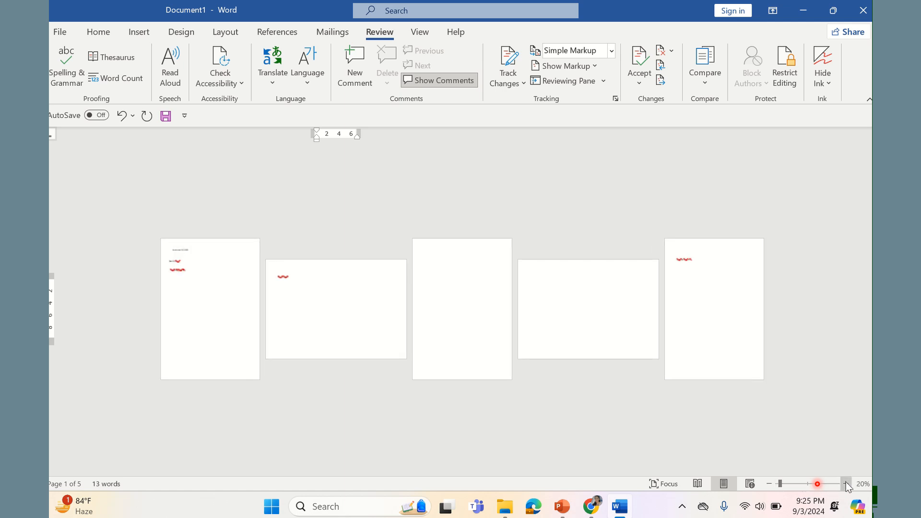
click(846, 485)
click(846, 484)
click(846, 484)
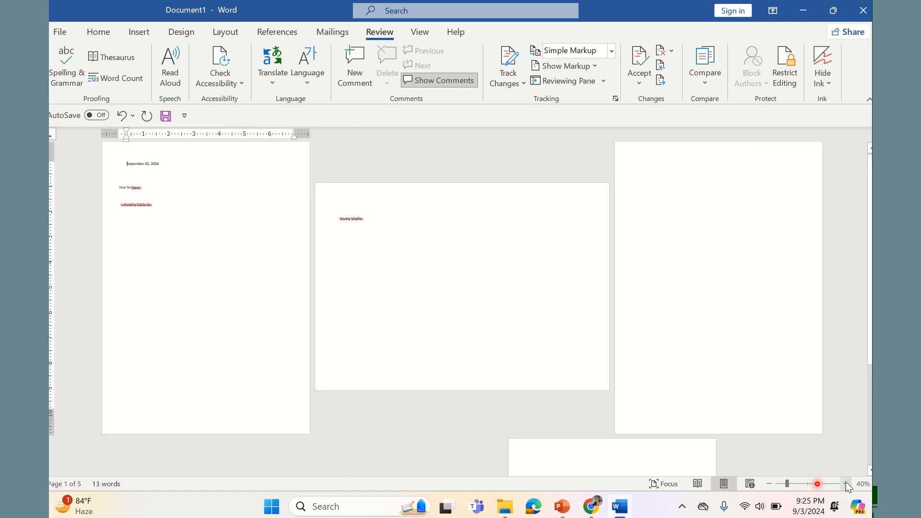
click(846, 484)
click(847, 484)
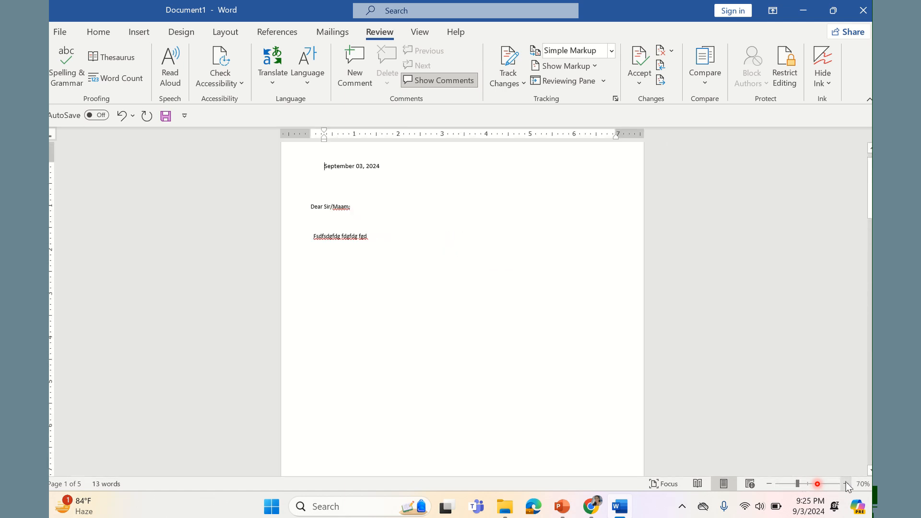
click(846, 484)
click(846, 484)
click(847, 484)
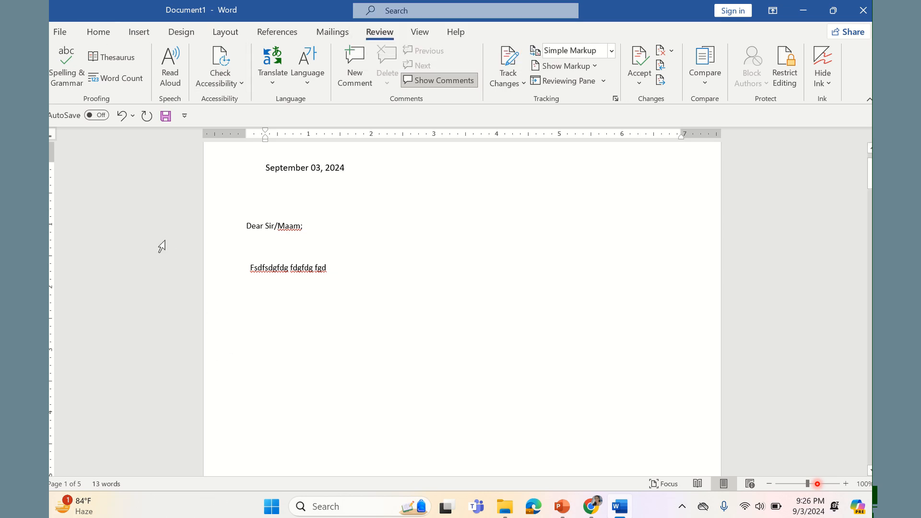
Delete the whole letter text on page 1, increase the left margin slightly with the ruler and enter the heading "LUPANG HINIRANG".
drag(266, 163, 360, 294)
key(BackSpace)
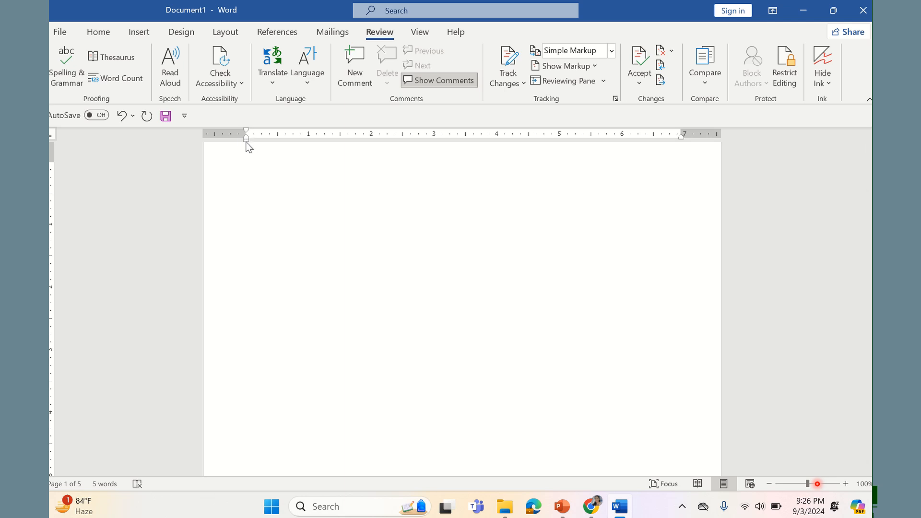
drag(247, 141, 251, 133)
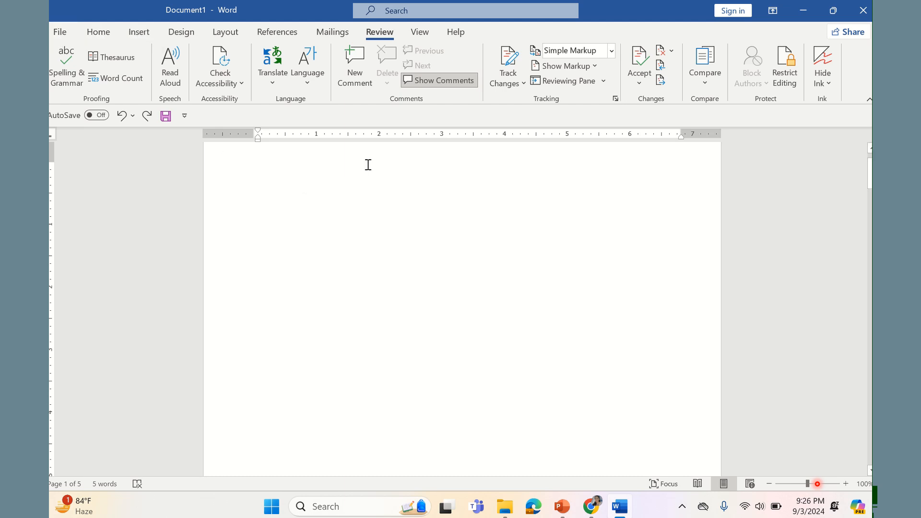
text(LUPANG HINIRANG)
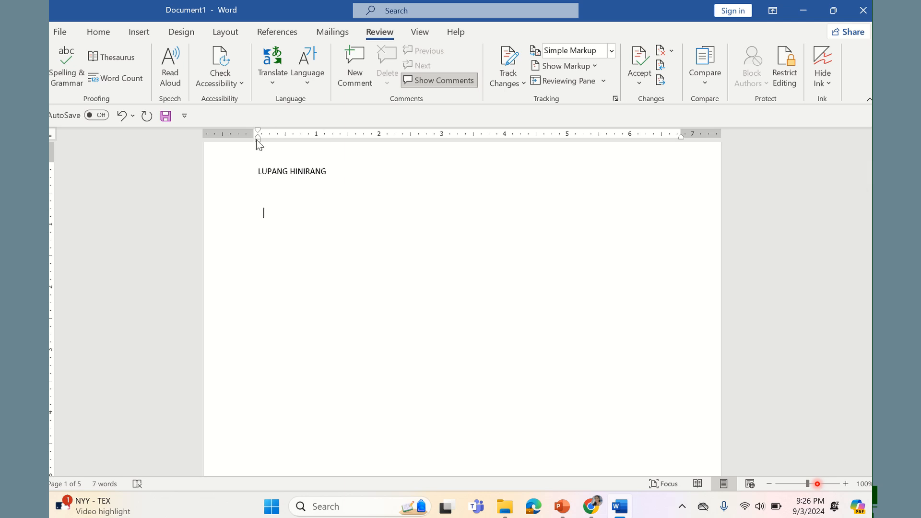
Shift the blank line's left indent slightly, try pasting the copied curved arrow below the heading and delete the arrow.
drag(258, 140, 256, 142)
right_click(276, 207)
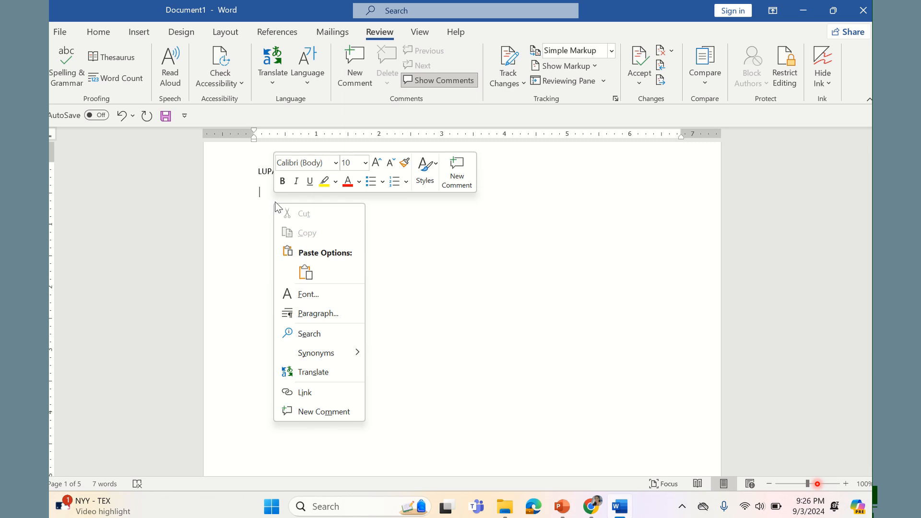
click(306, 273)
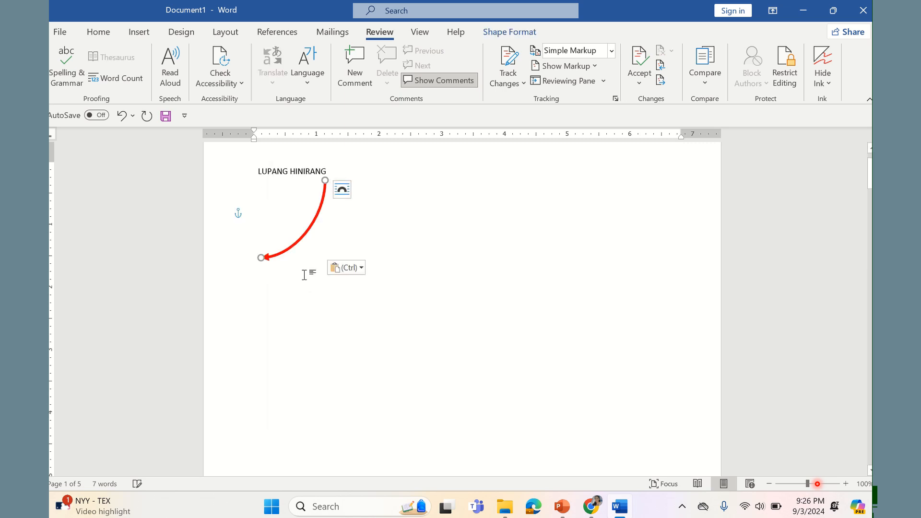
key(Delete)
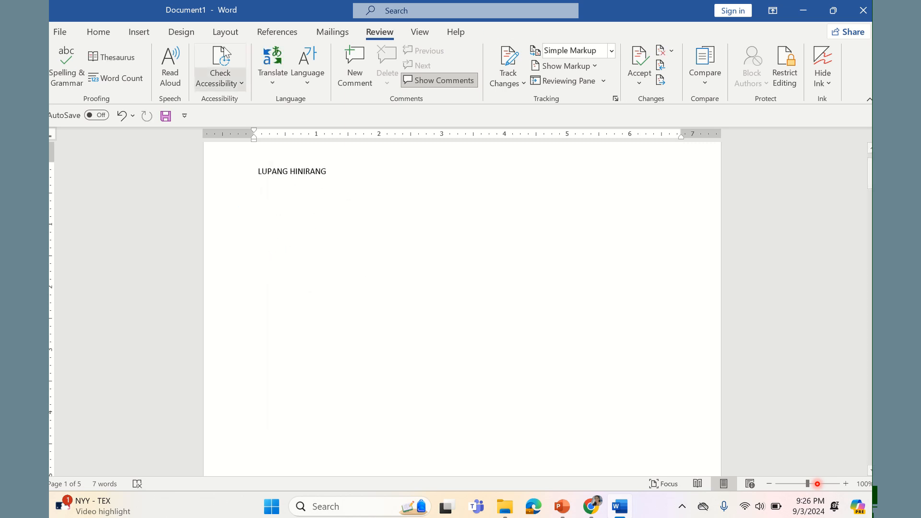
Try right alignment on the heading "LUPANG HINIRANG", leave it centred and set its font size to 14.
click(231, 179)
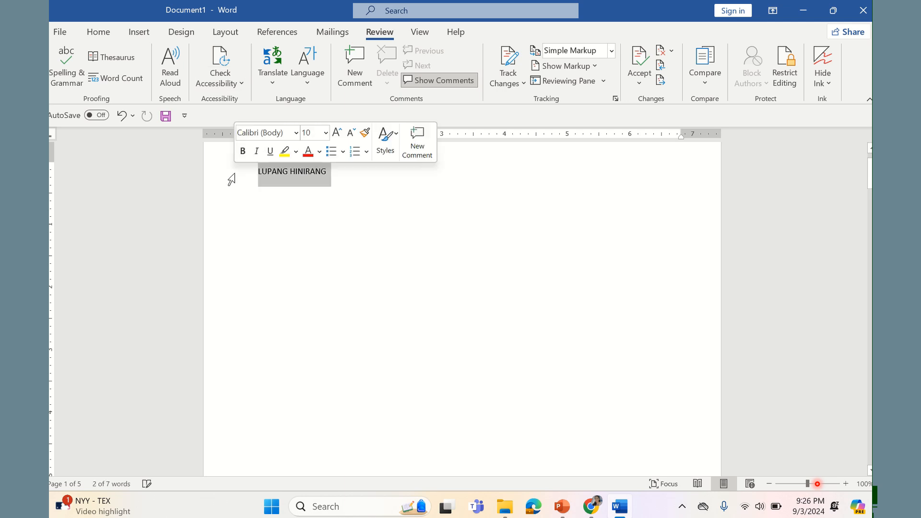
click(239, 30)
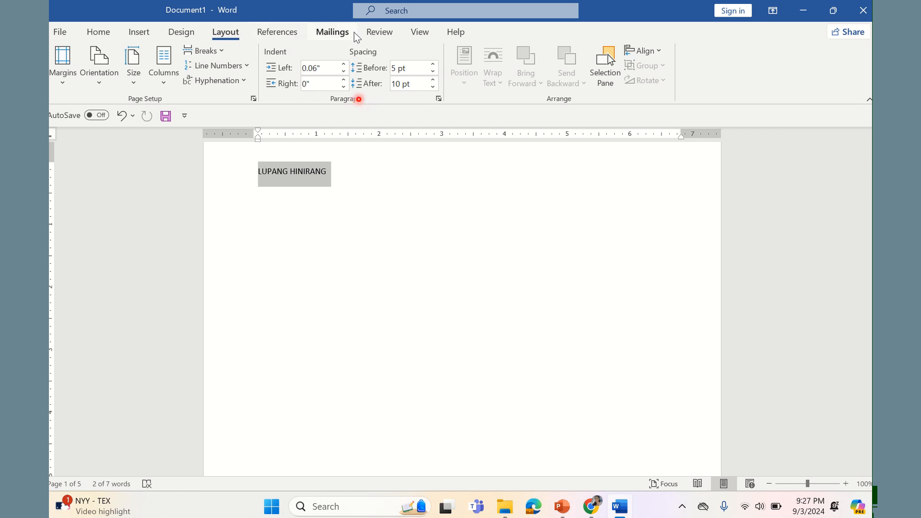
click(101, 32)
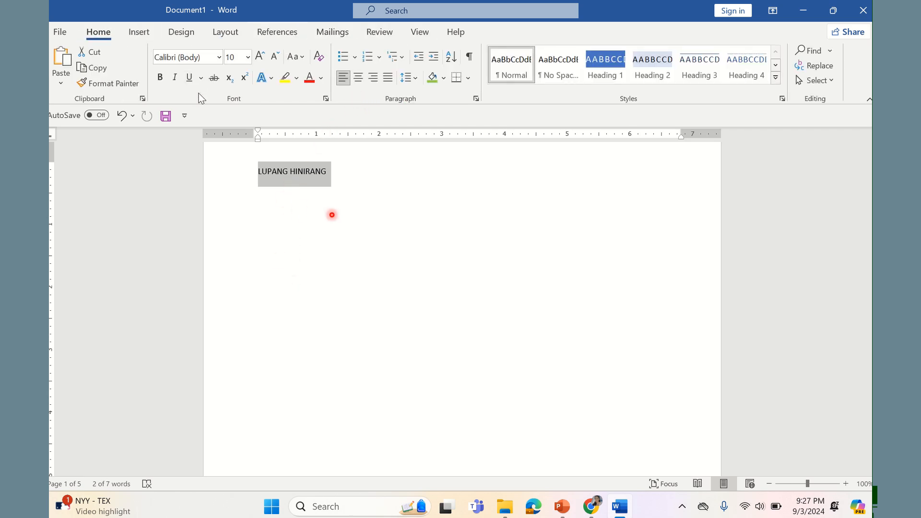
click(358, 78)
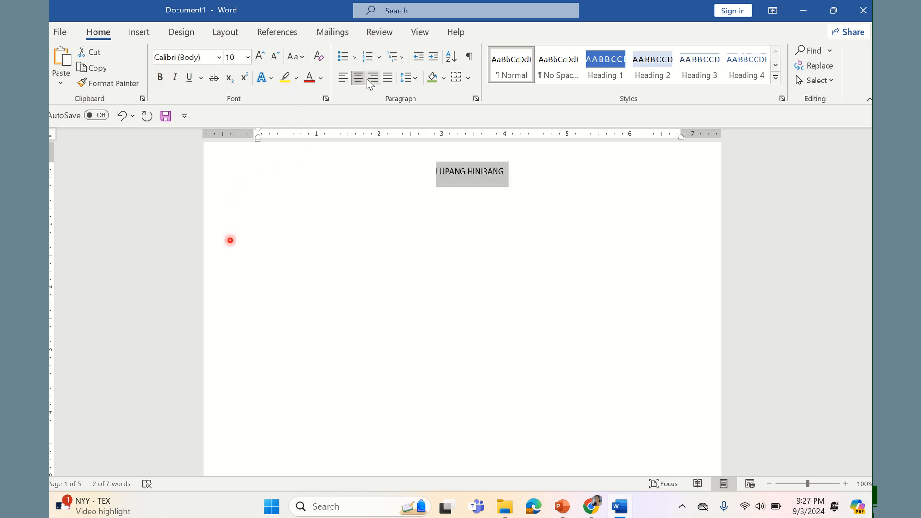
click(373, 78)
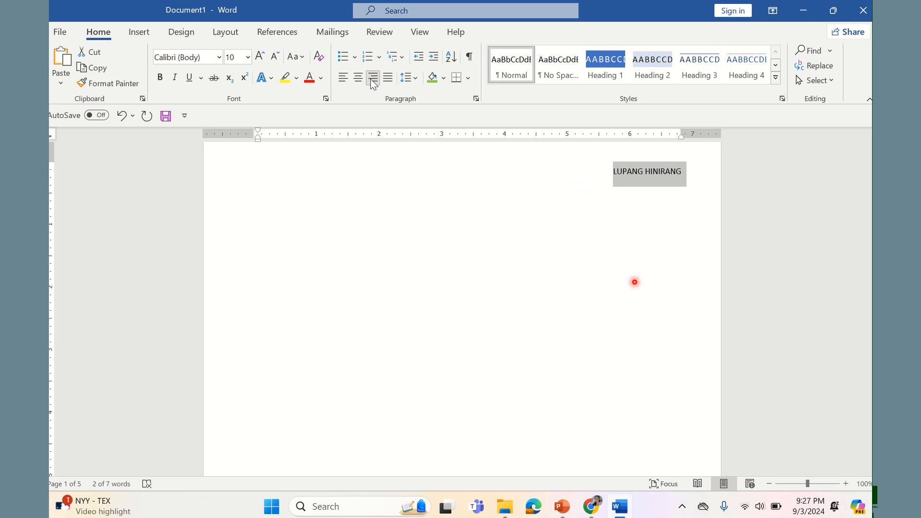
click(358, 78)
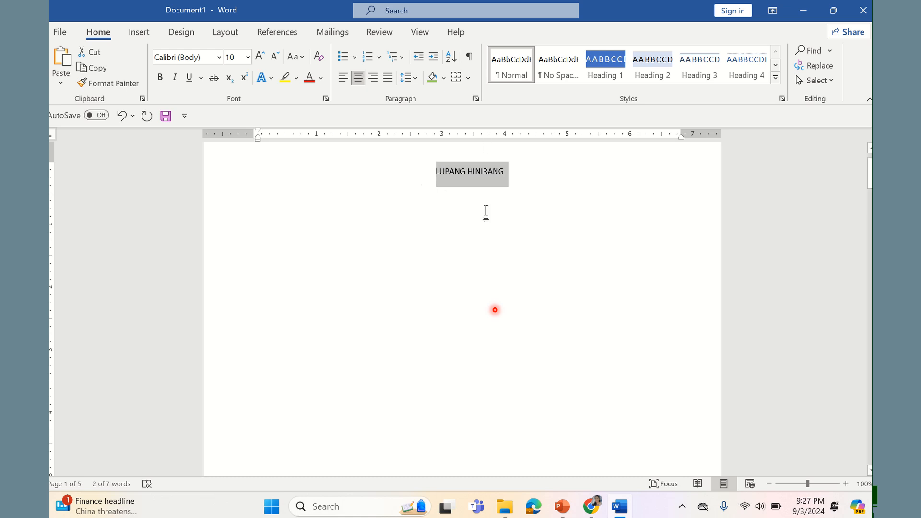
click(248, 58)
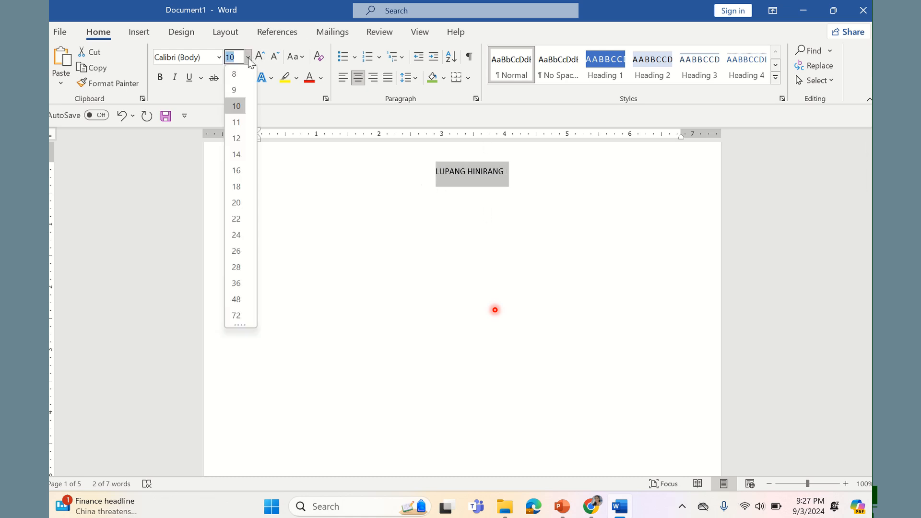
click(236, 155)
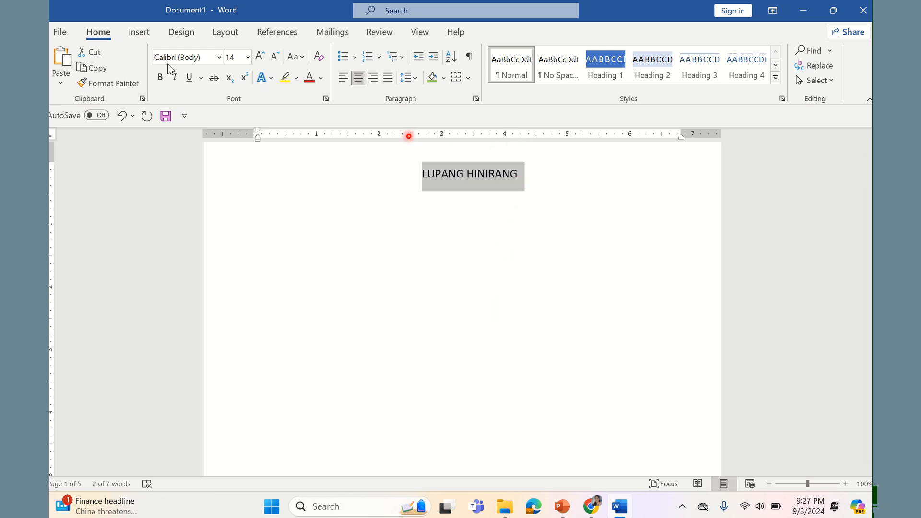
Leave a blank line below the heading and enter the centred lines "Bayang magiliw" and "Perlas ng Silanganan".
click(526, 185)
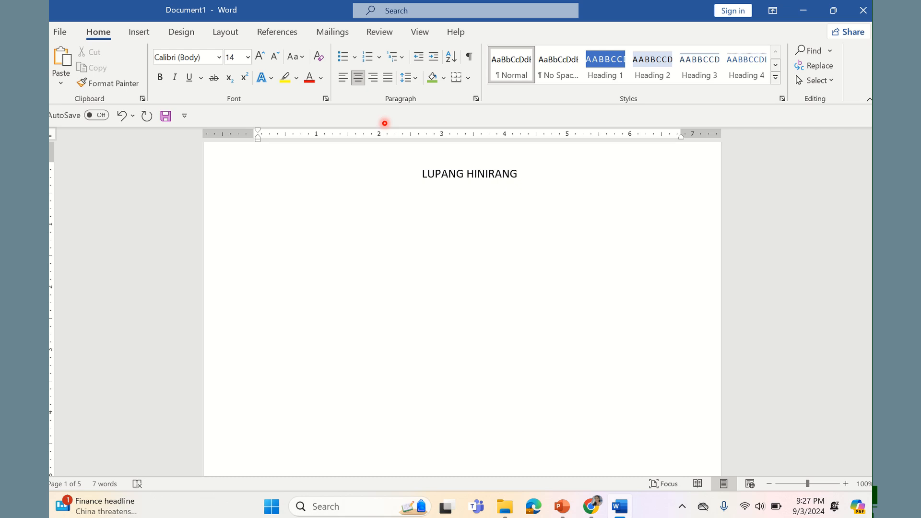
key(Return)
key(Return)
text(Bayan)
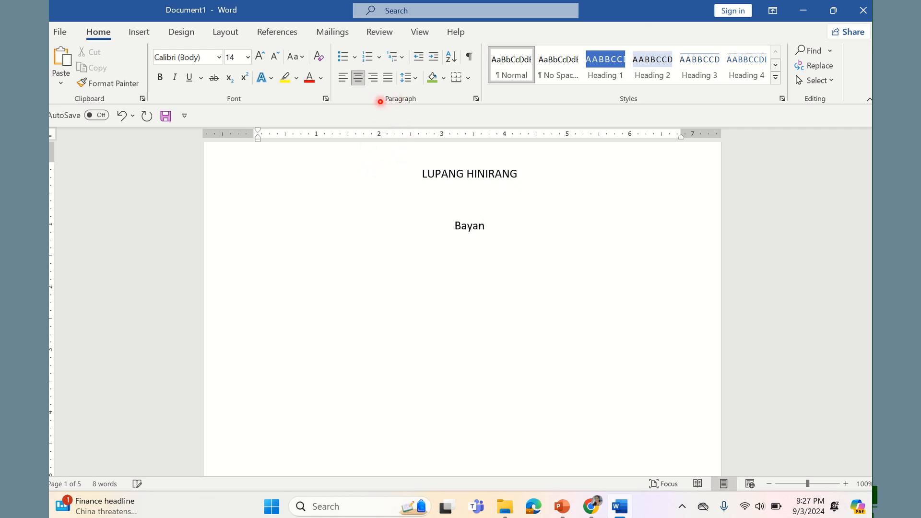
text(g magiliw)
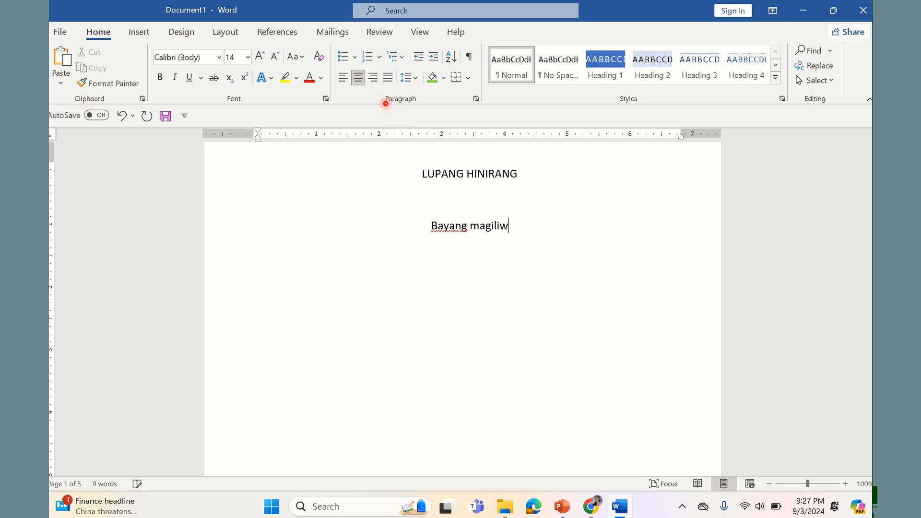
key(Return)
text(Perlas )
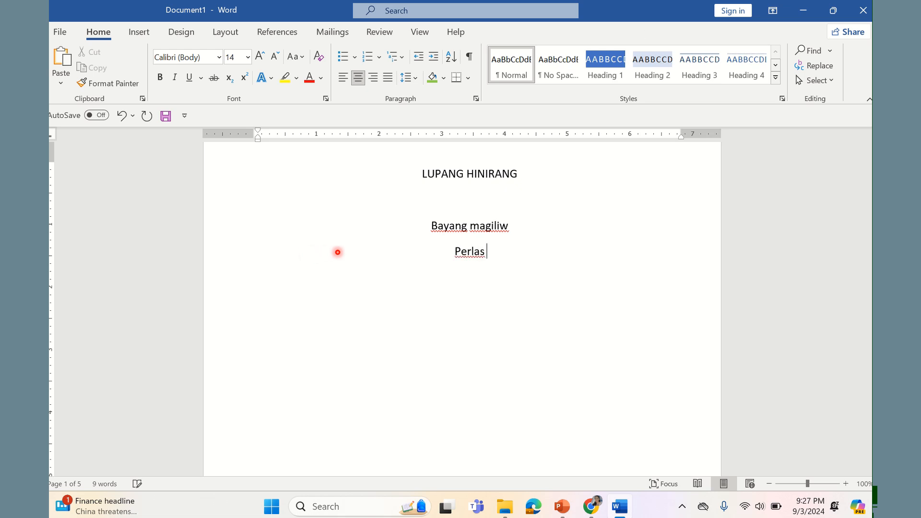
text(ng Silanganan)
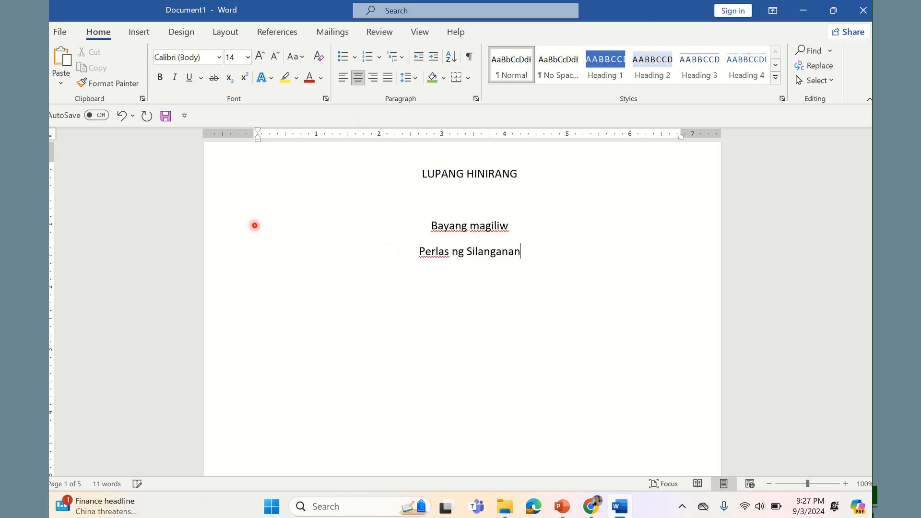
Add the lines "Alab ng Puso" and "Sa dibdib mo'y buhay." below the first two verse lines, followed by a new line.
key(Return)
text(Ala)
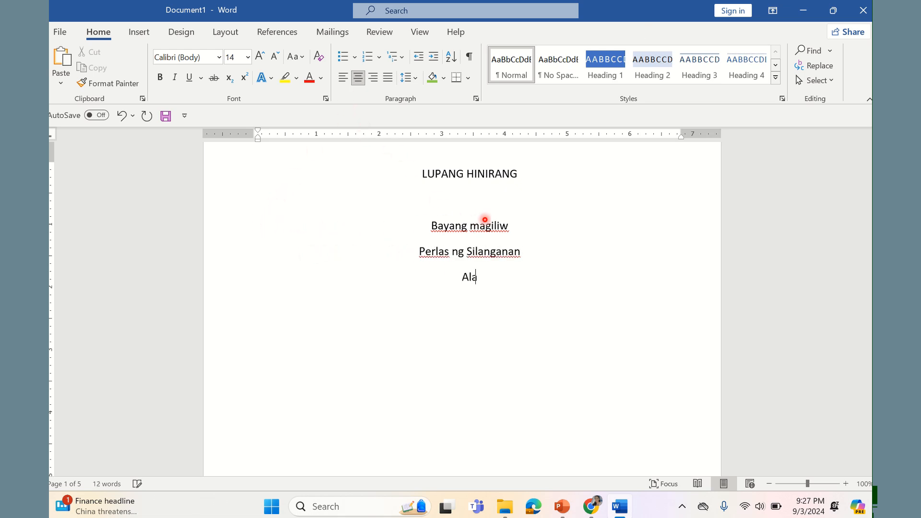
text(b ng )
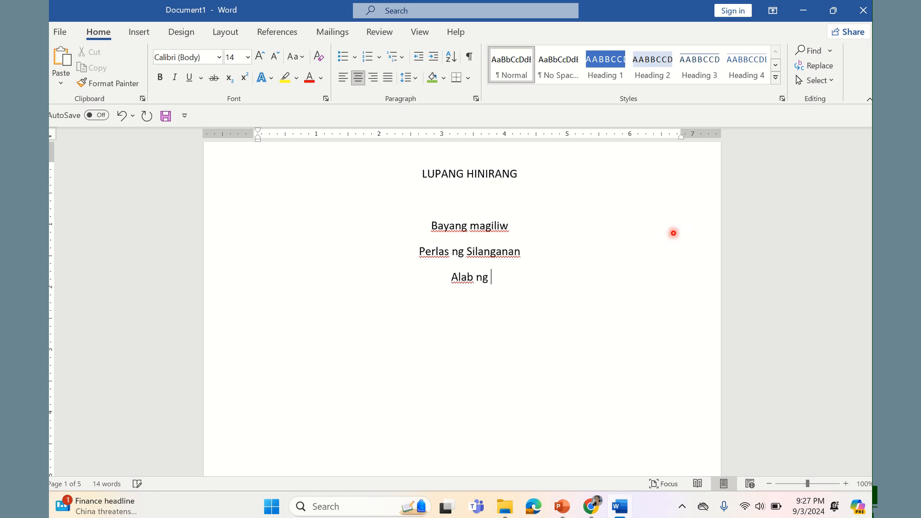
text(PusoSa)
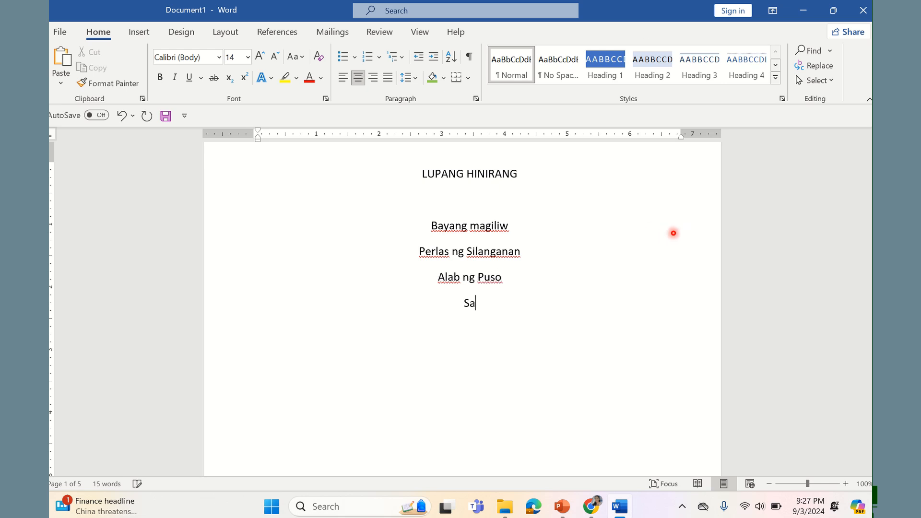
text( dibdib )
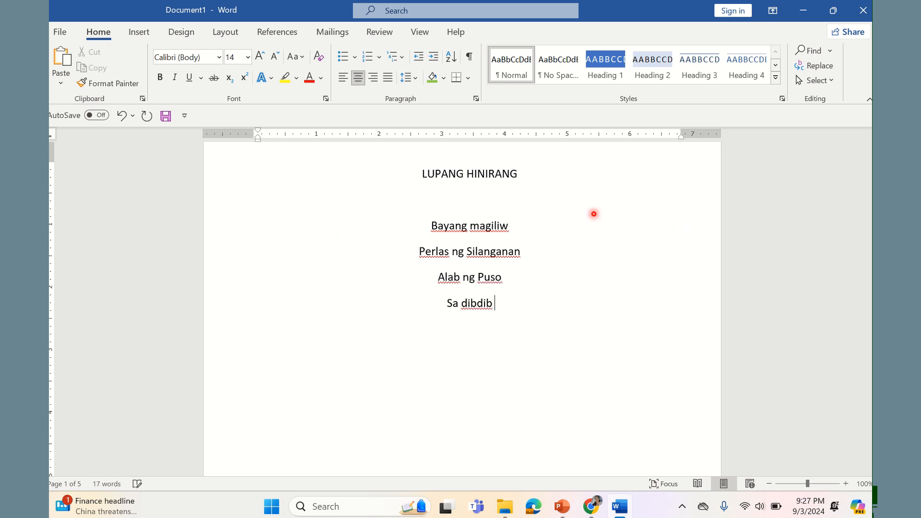
text(mo'y buhay)
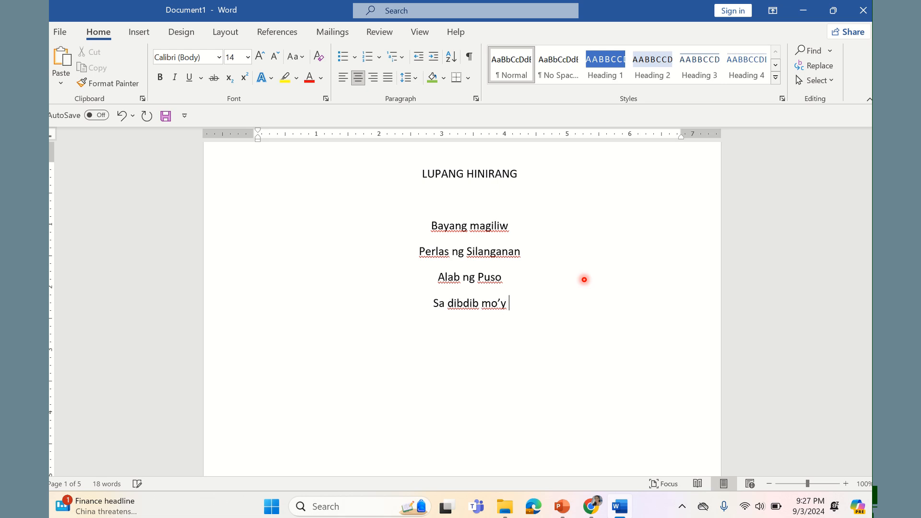
text(.)
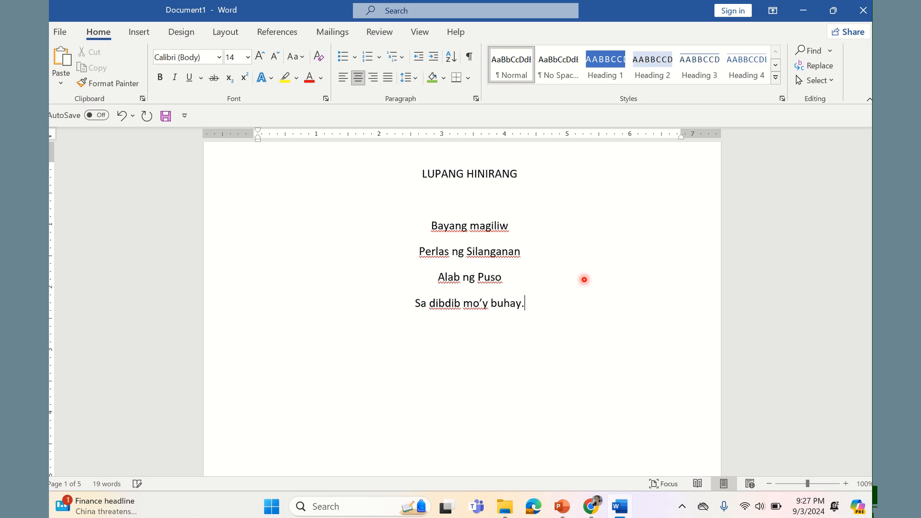
key(Return)
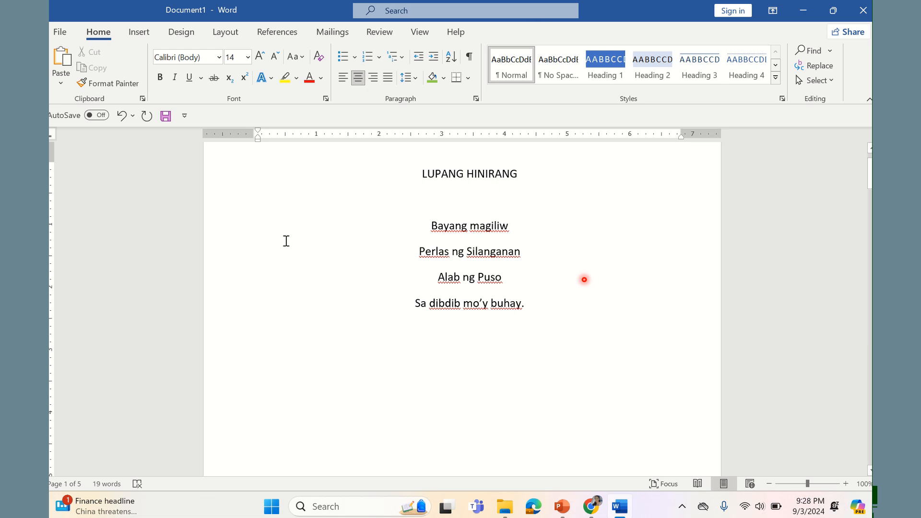
Try left, right and justified alignment on the heading and all verse lines, and return them to centred.
drag(417, 174, 528, 345)
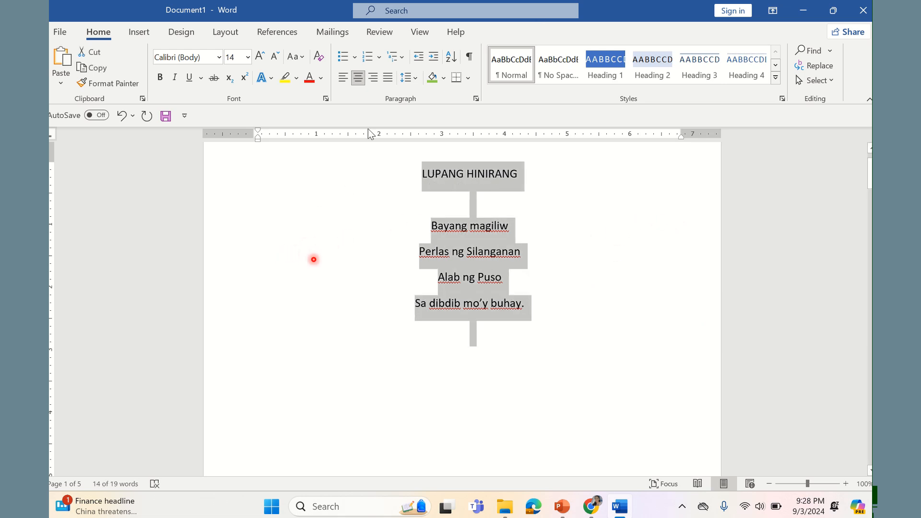
click(342, 78)
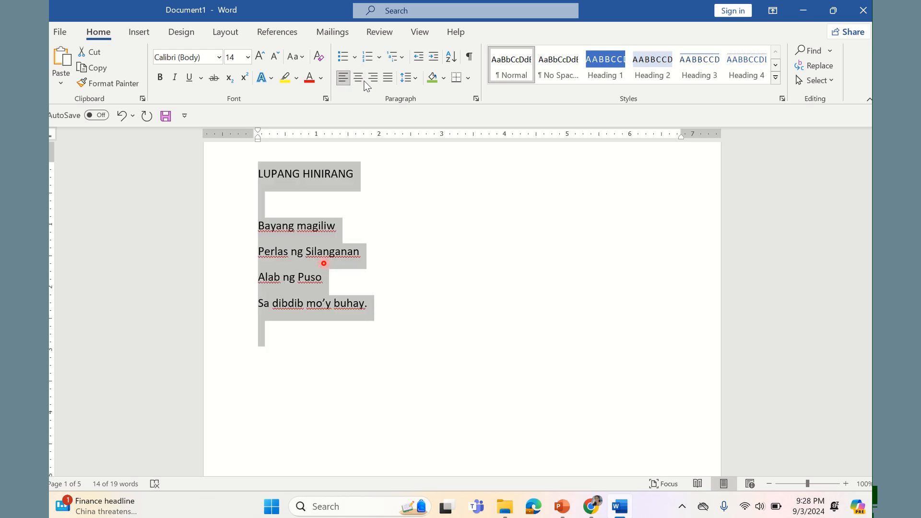
click(357, 79)
click(377, 83)
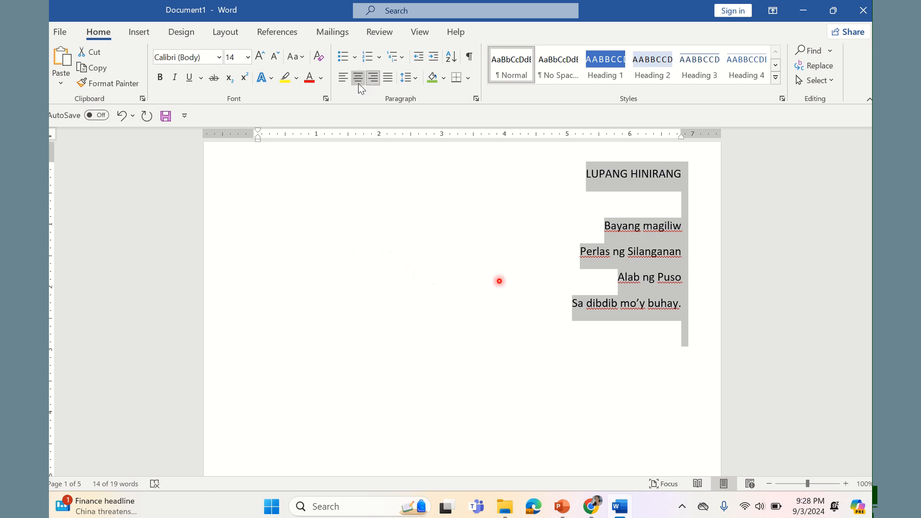
click(358, 83)
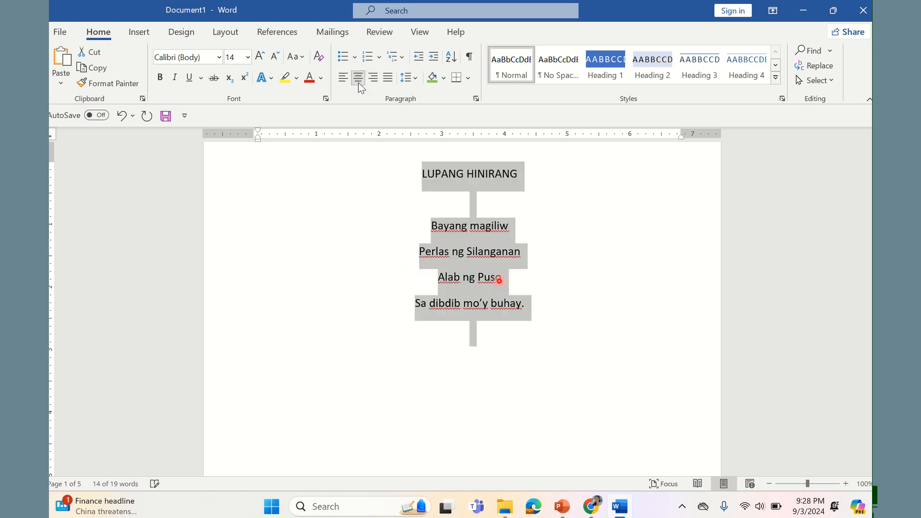
click(388, 80)
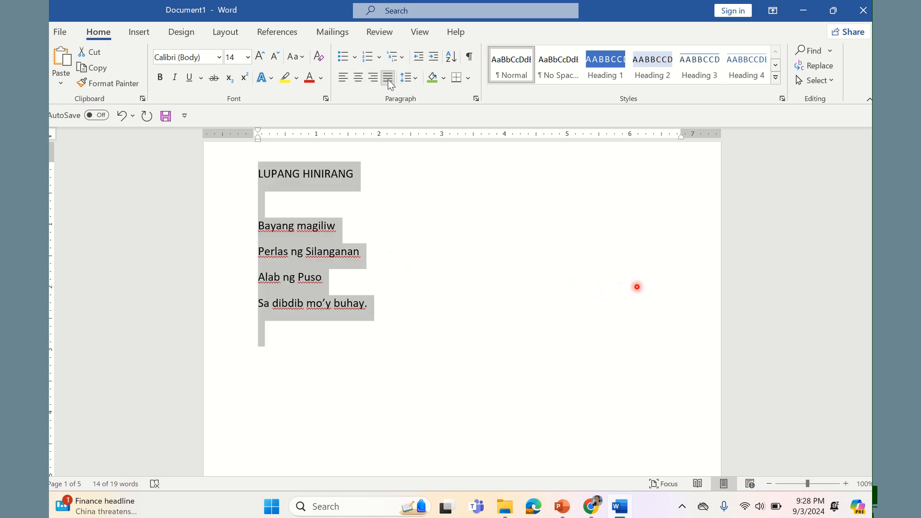
click(365, 81)
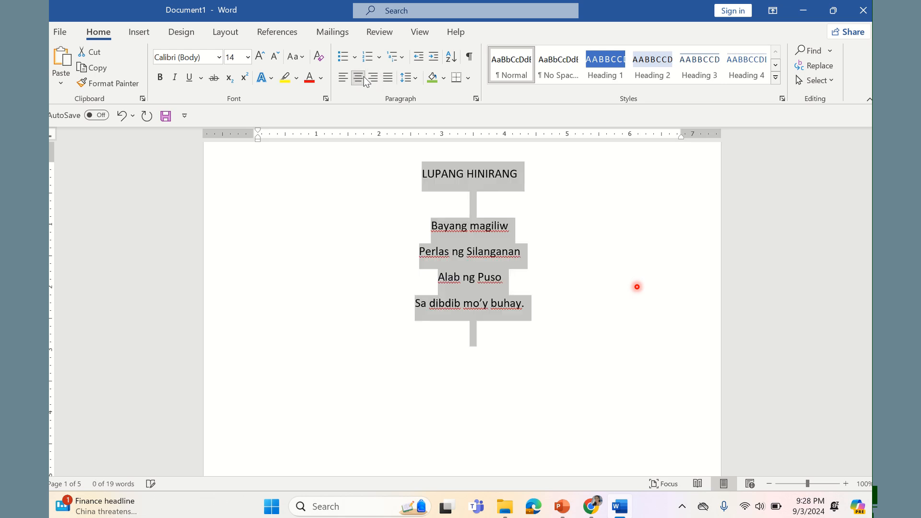
Delete the four verse lines below the heading and left-align the empty line.
click(480, 226)
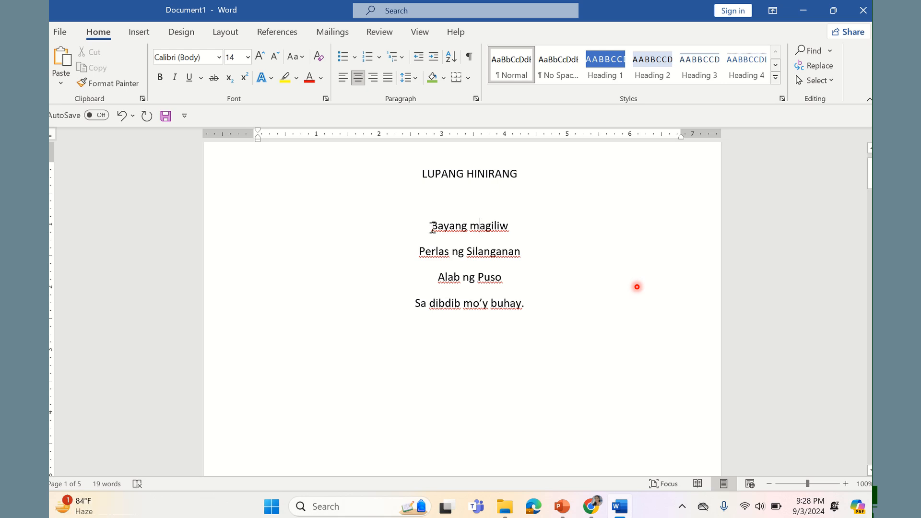
scroll(480, 337, down, 2)
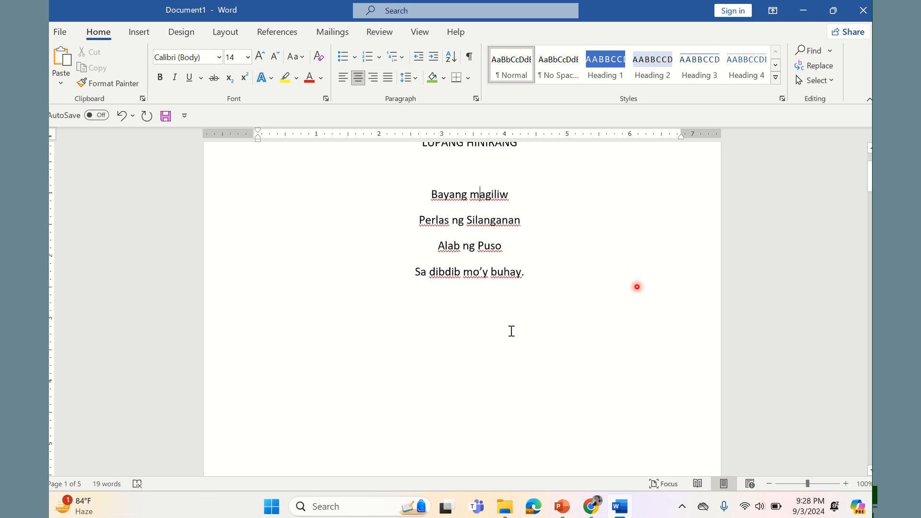
scroll(512, 330, up, 2)
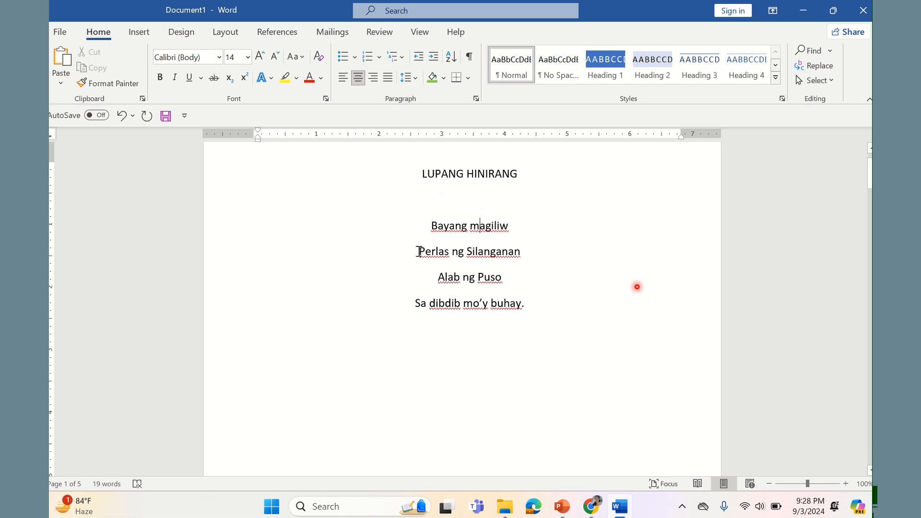
drag(431, 226, 559, 311)
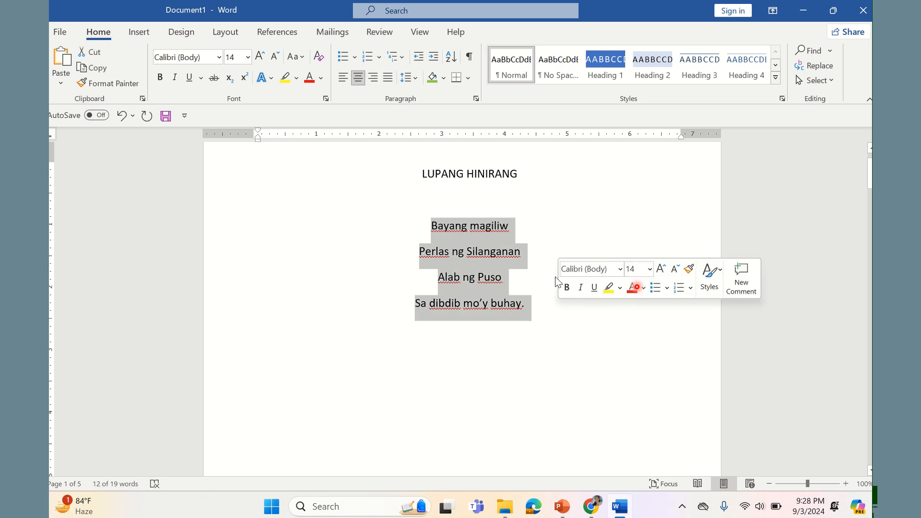
key(Delete)
click(346, 78)
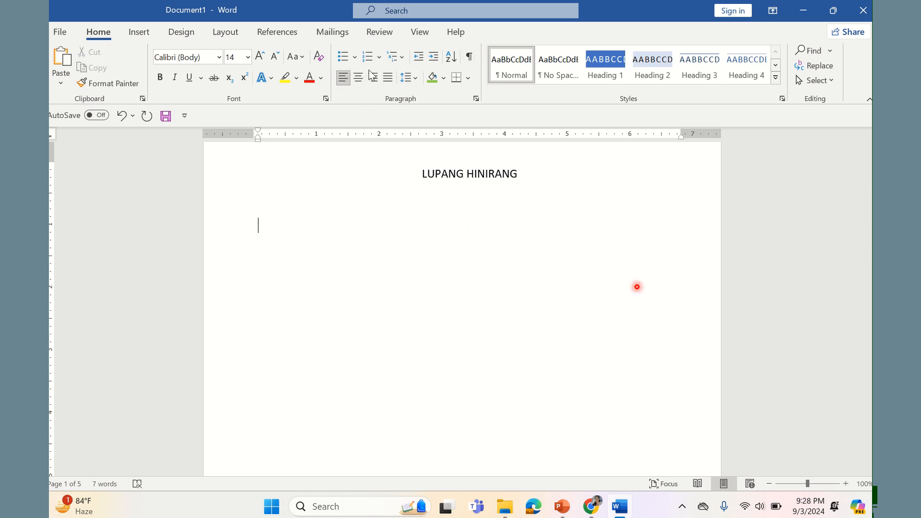
Enter the verse as running text: "Bayang magiliw, perlas ng silanganan. Alab ng puso, sa dibdib mo'y buhay".
text(Bayang ma)
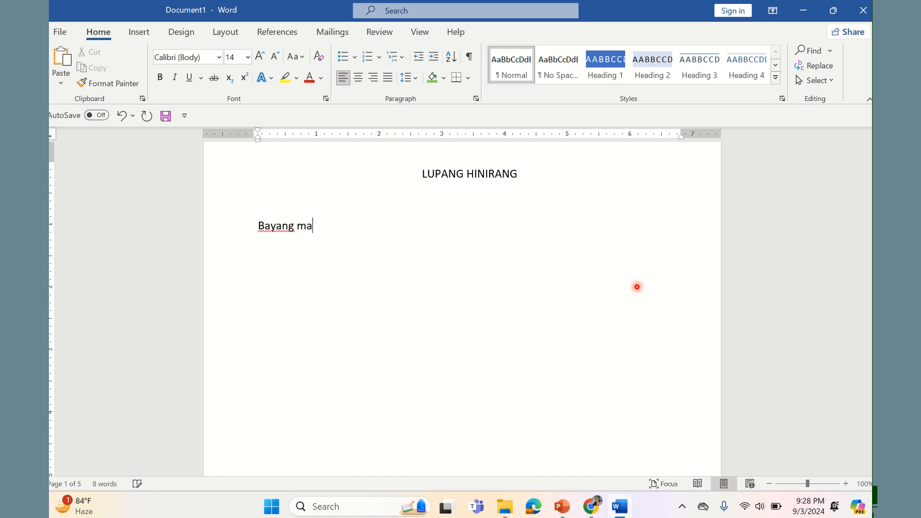
text(giliw, perlas ng sila)
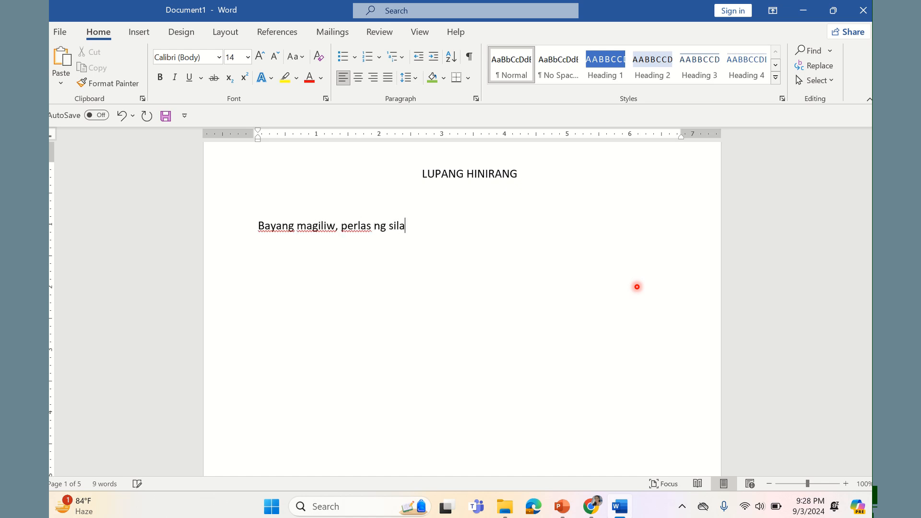
text(nganan. Alab ng puso)
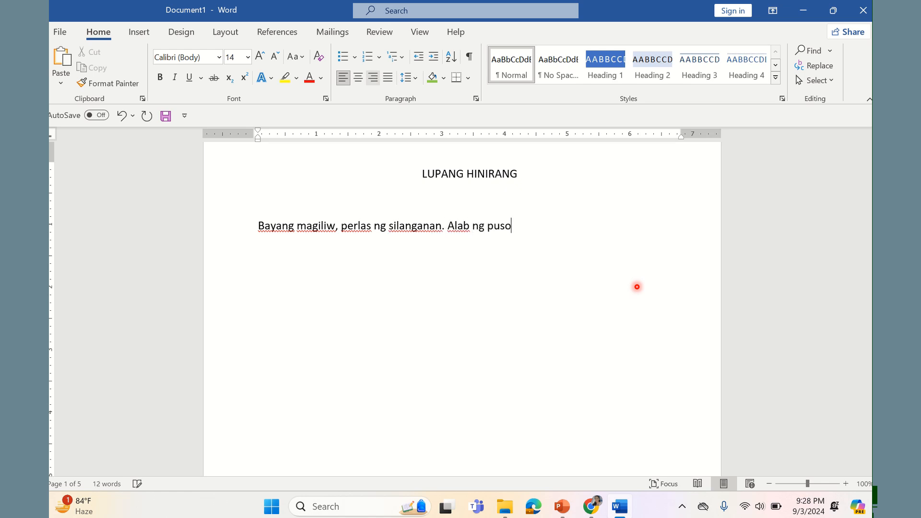
text(, sa di)
text(bdib m)
text(o'y )
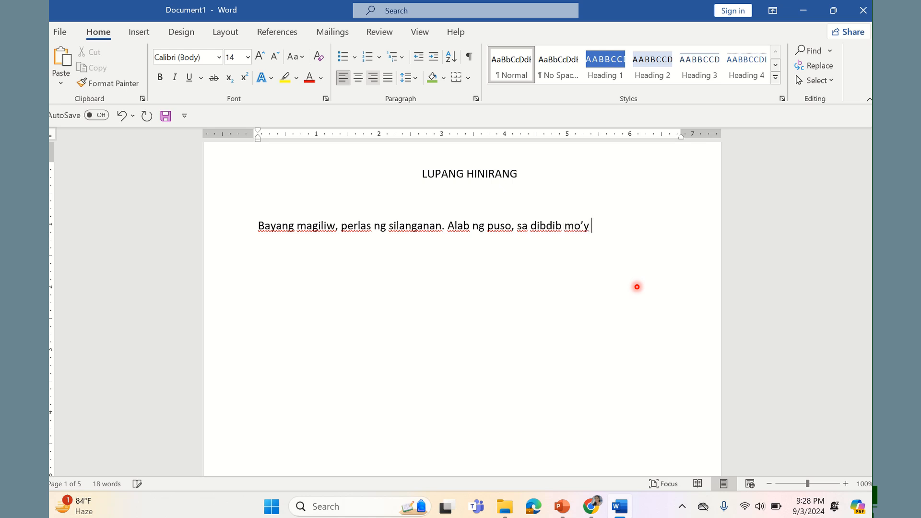
text(bbuhay)
key(BackSpace)
key(BackSpace)
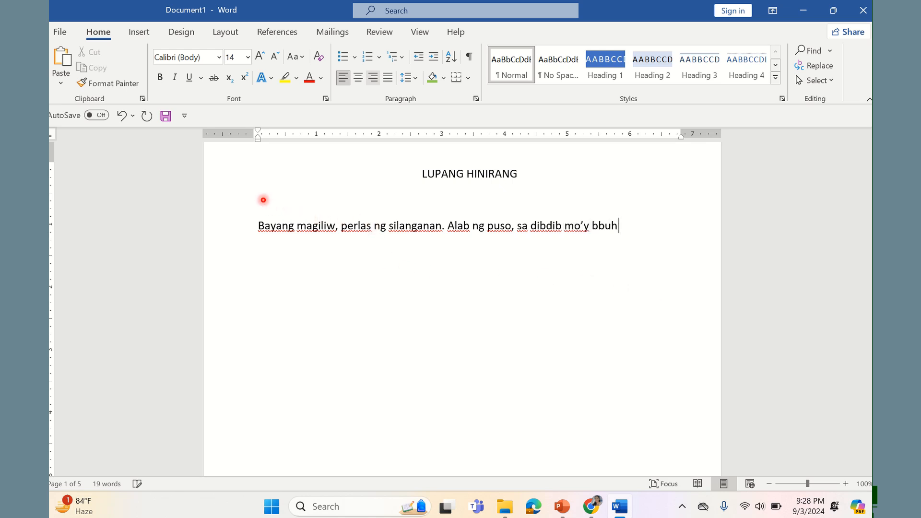
key(BackSpace)
key(BackSpace)
key(BackSpace)
text(uhay)
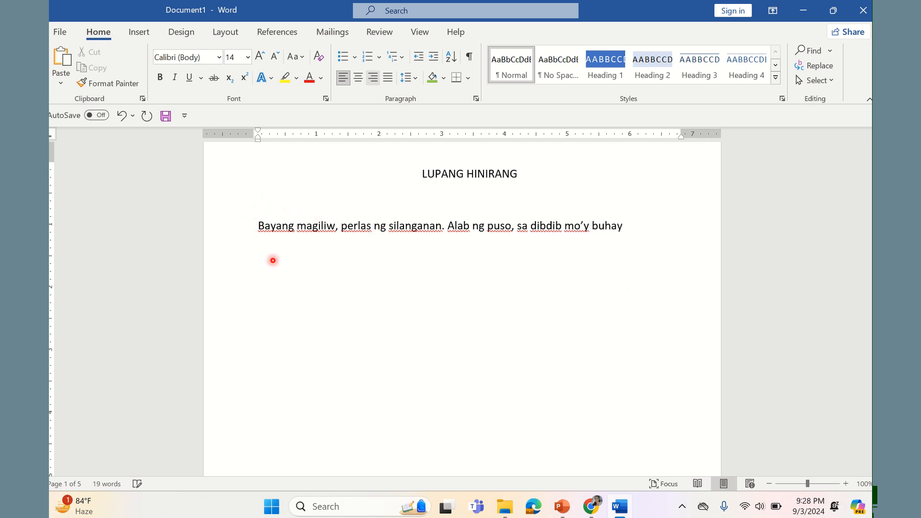
Continue the verse paragraph after "buhay" with ". Lupang hinirang, duyan ka ng magiting".
text(. Lupa)
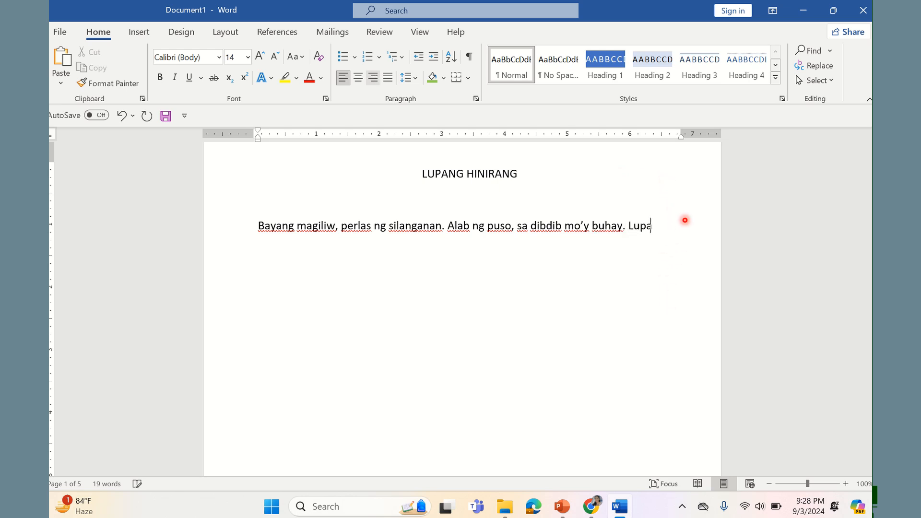
text(ng hiniramg)
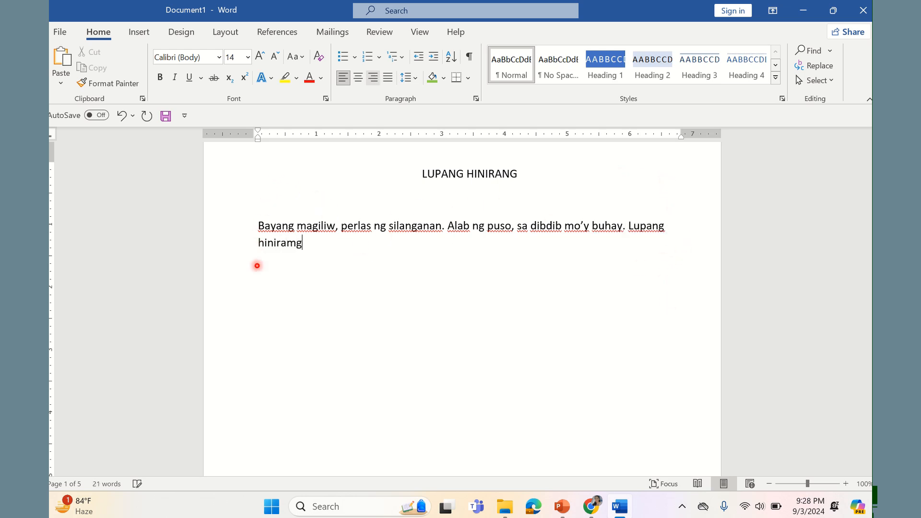
key(BackSpace)
text(ng)
key(BackSpace)
key(BackSpace)
key(BackSpace)
text(ng, duyan)
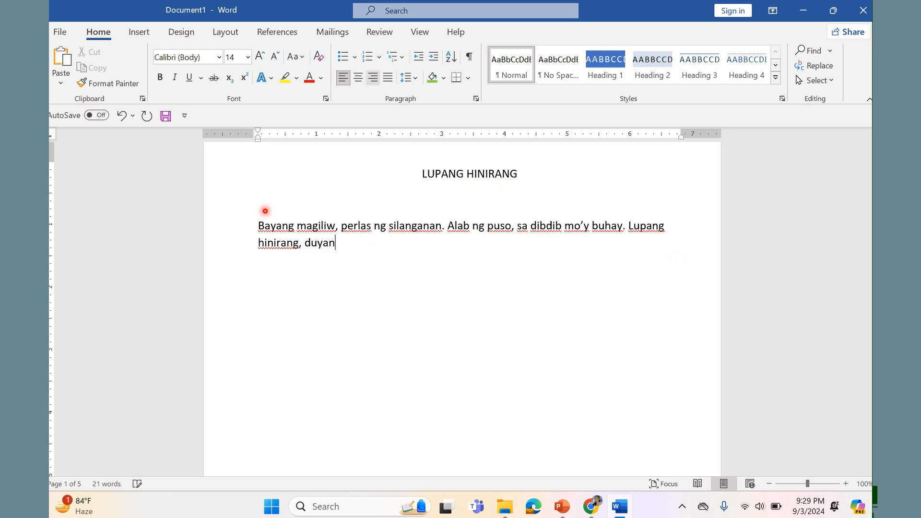
text( ka ng magiting)
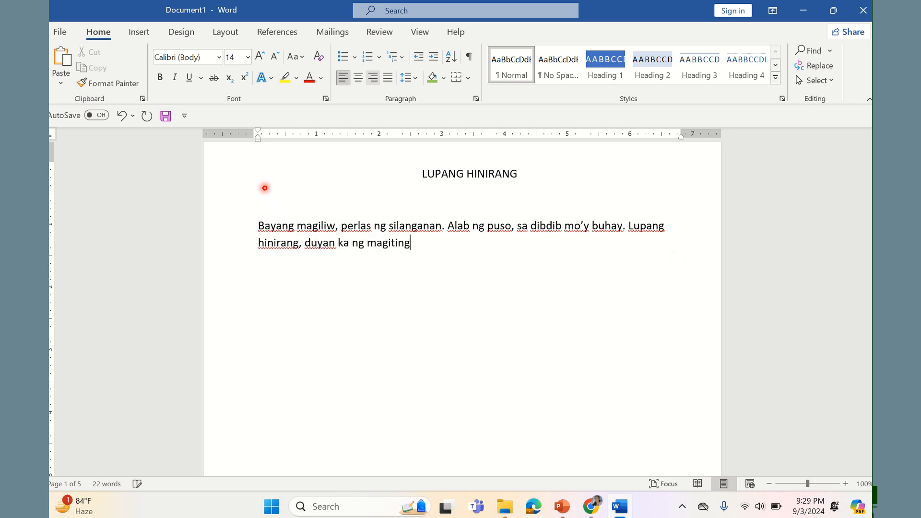
Extend the verse paragraph with ". Sa manlulupig, dika pasisiil. Sa dagat at".
text(. S)
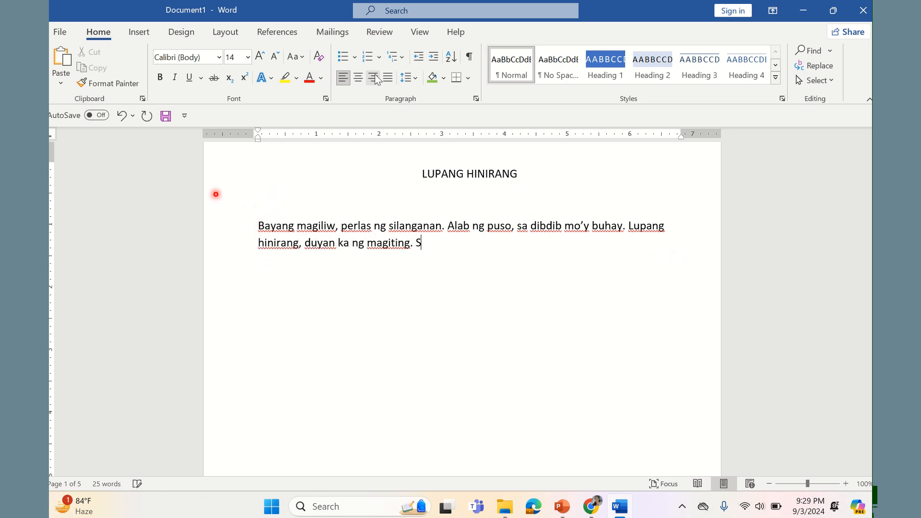
text(a manlulup)
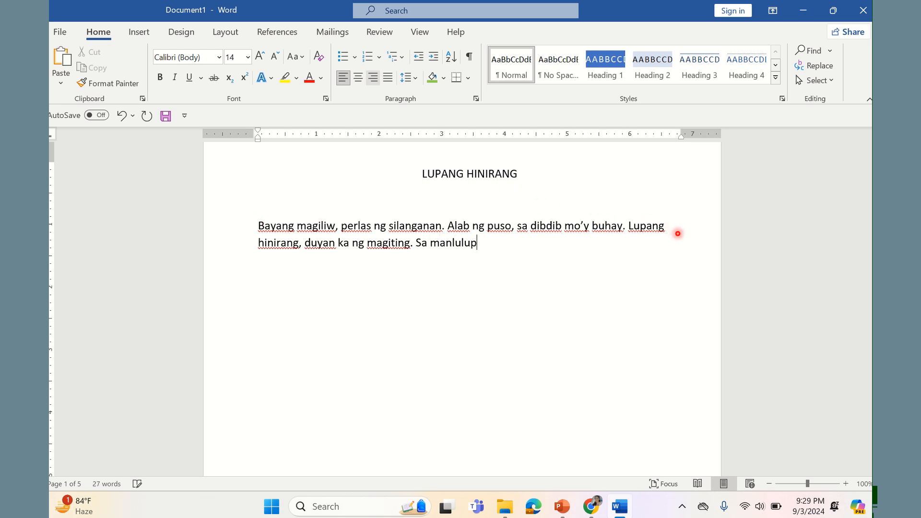
text(ig, dika)
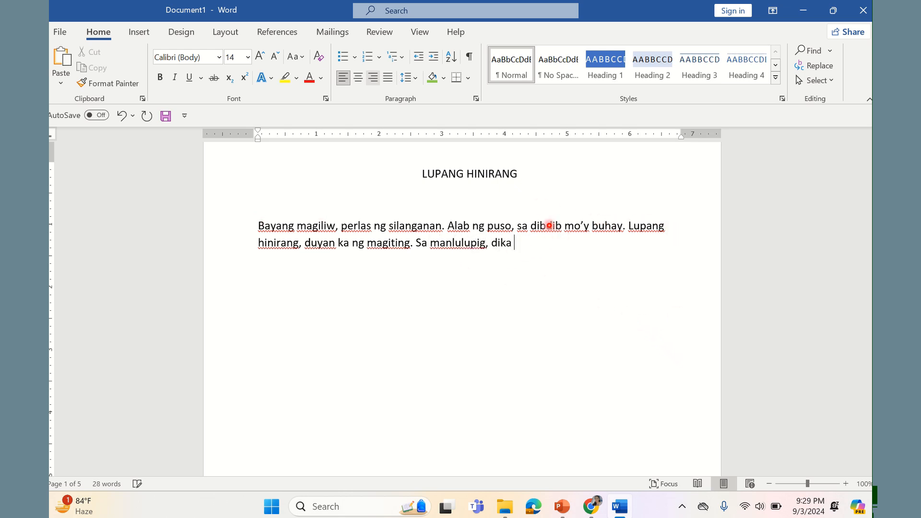
text(p pasisiil. Sa dagat ay)
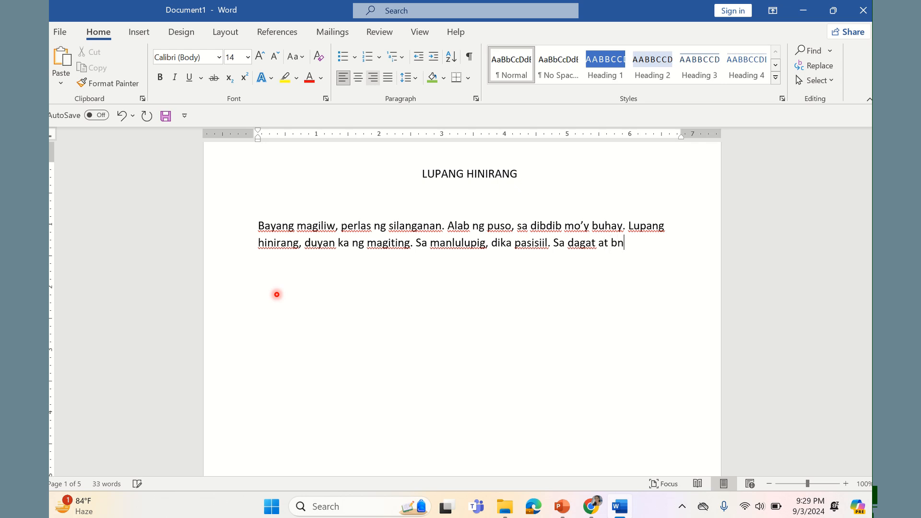
key(BackSpace)
key(BackSpace)
Finish the verse paragraph with "bundok, sa simo’y at sa langit mong bughaw. May dilag ang tuwa….".
text(bundok, sa simo)
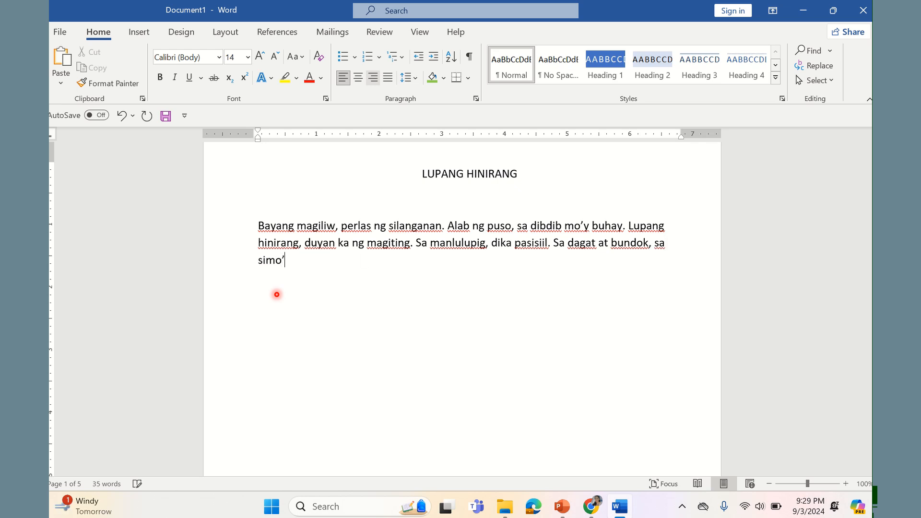
text(’y at sa langit mong bugh)
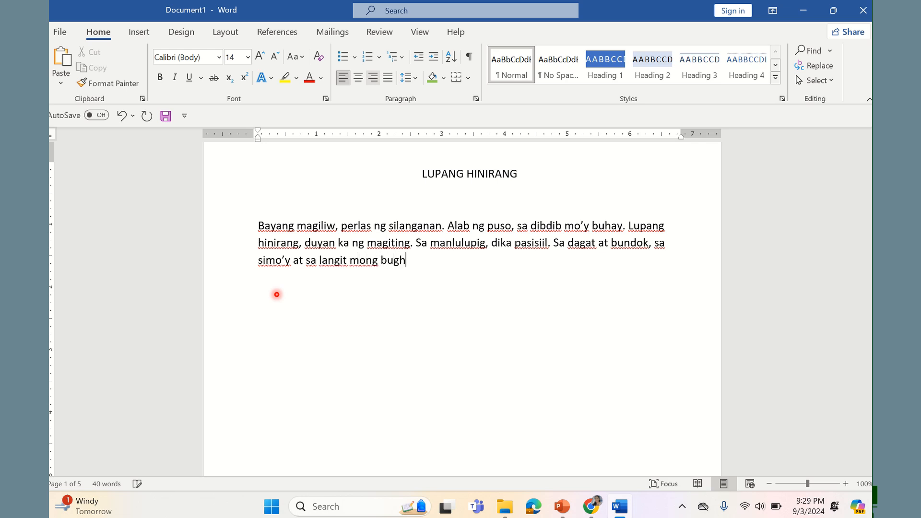
text(aw. May dilag)
text( ar)
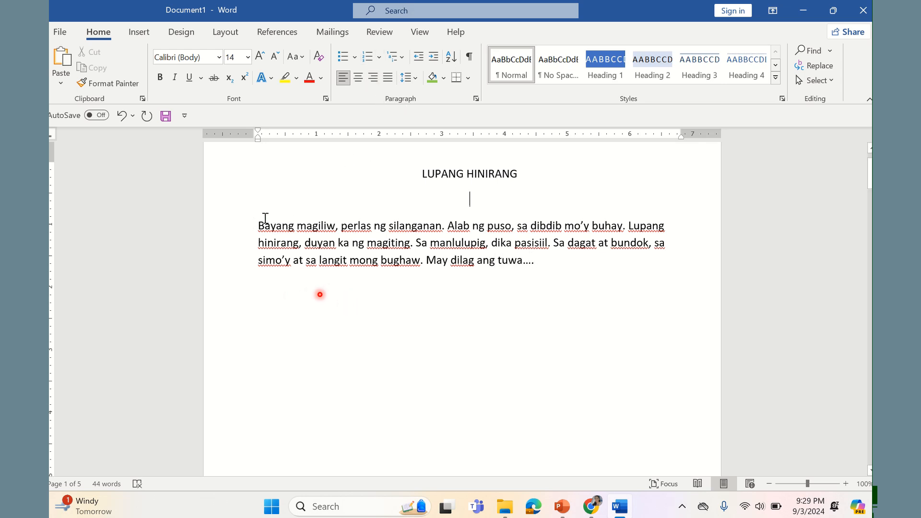
Justify the verse paragraph, compare it with left and right alignment, and set it back to justified.
drag(261, 223, 629, 304)
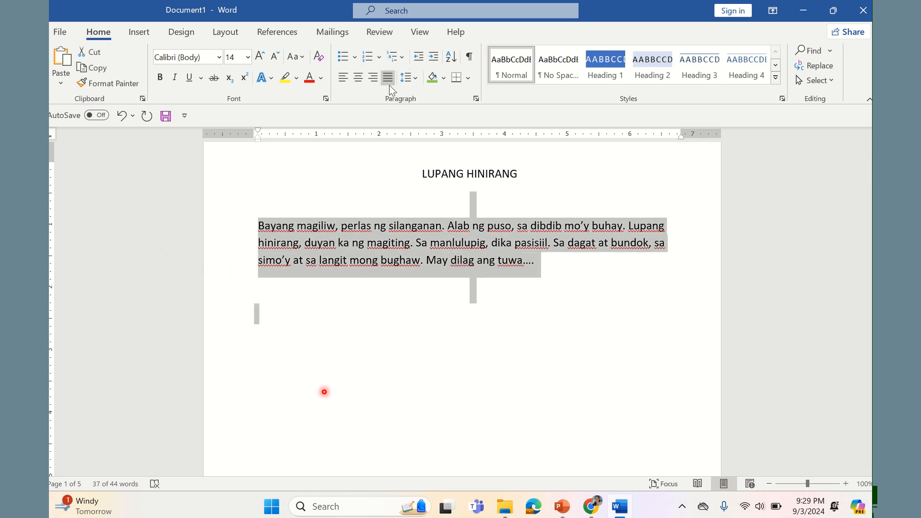
click(389, 84)
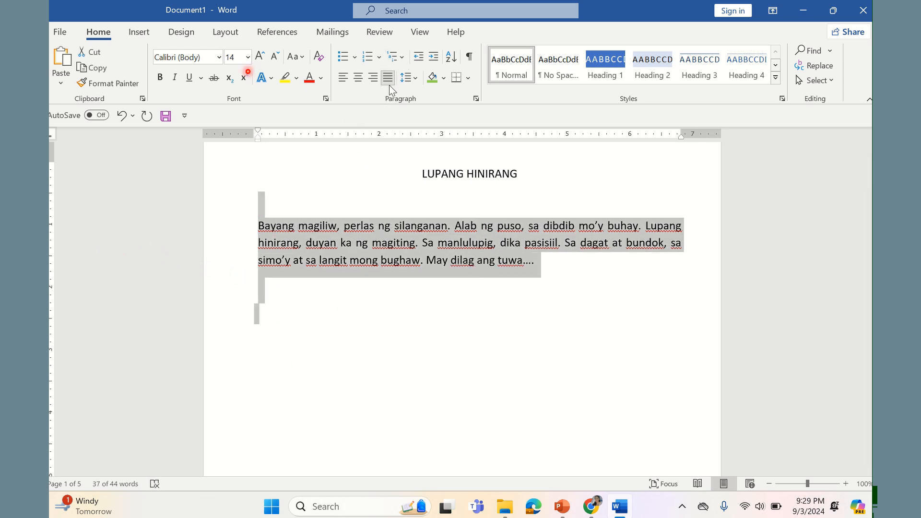
click(352, 78)
click(352, 78)
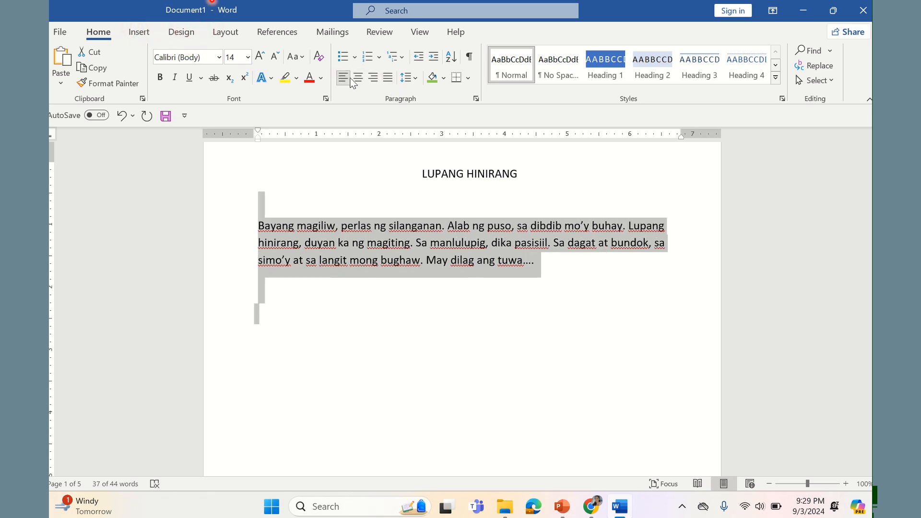
click(373, 79)
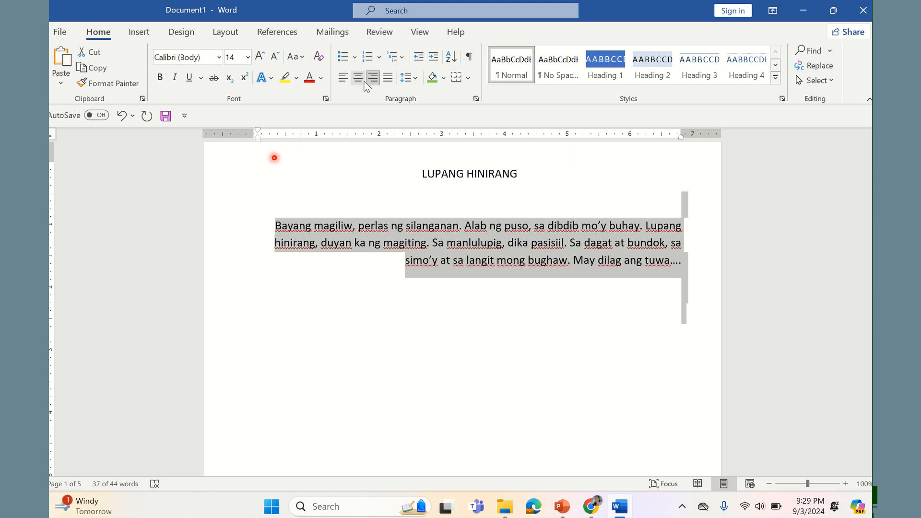
click(388, 79)
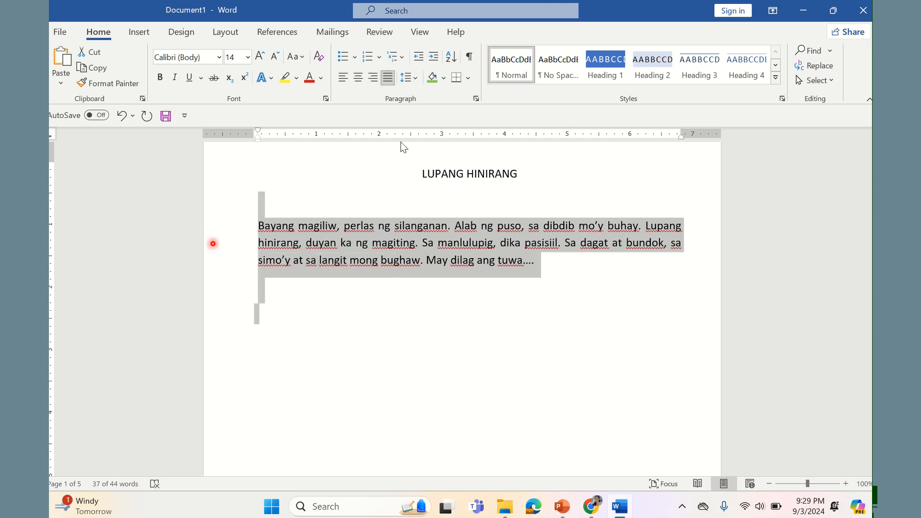
click(482, 406)
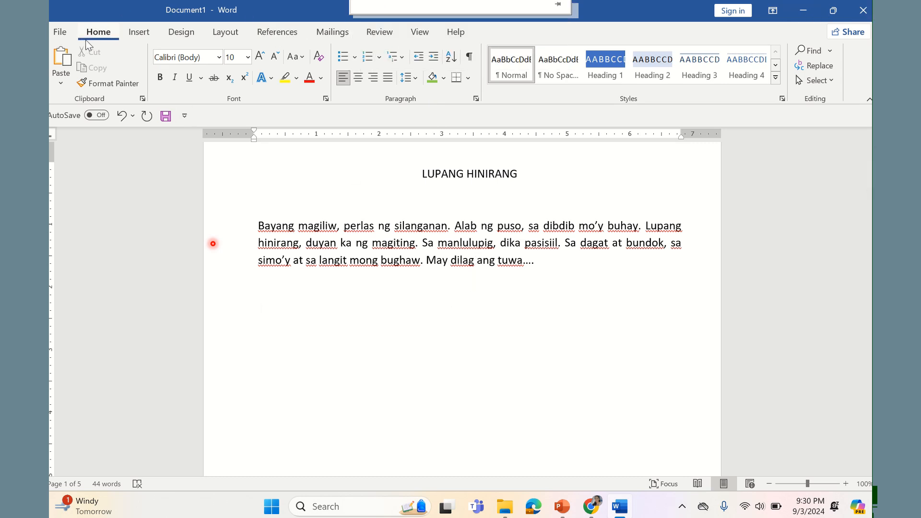
Save the document as a Word Document named "LUPANG HINIRANG 1" in the Desktop folder "ICT 7 materials".
click(63, 32)
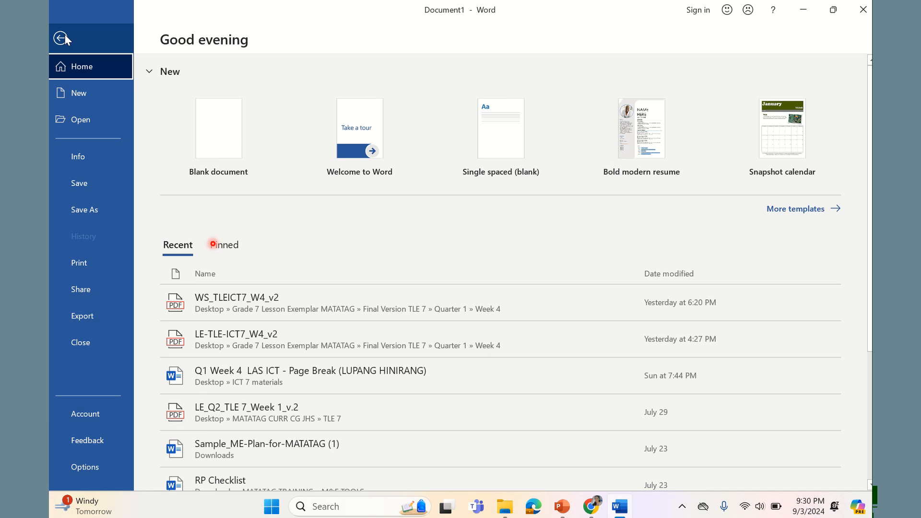
click(93, 182)
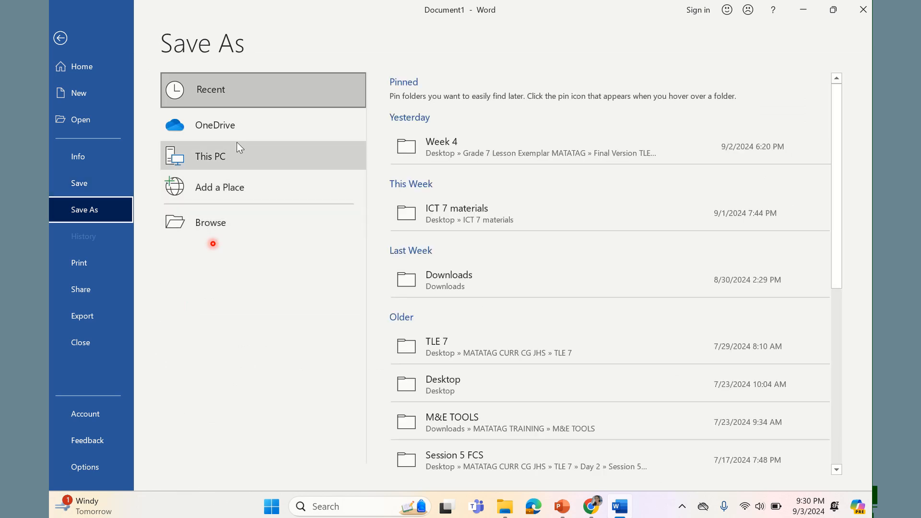
click(221, 221)
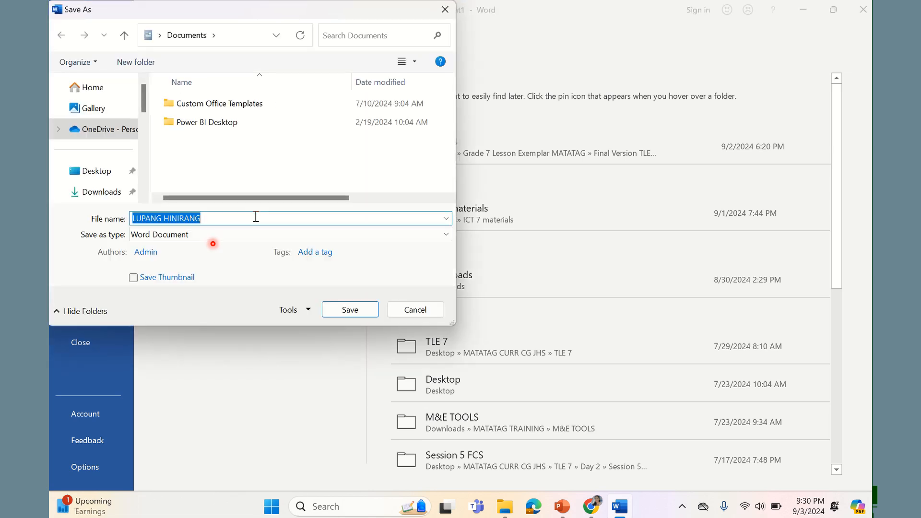
click(255, 217)
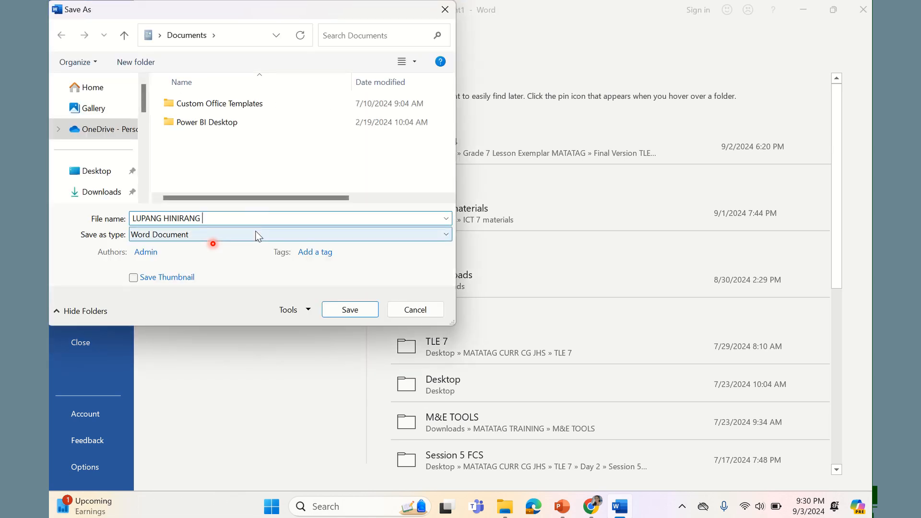
click(103, 175)
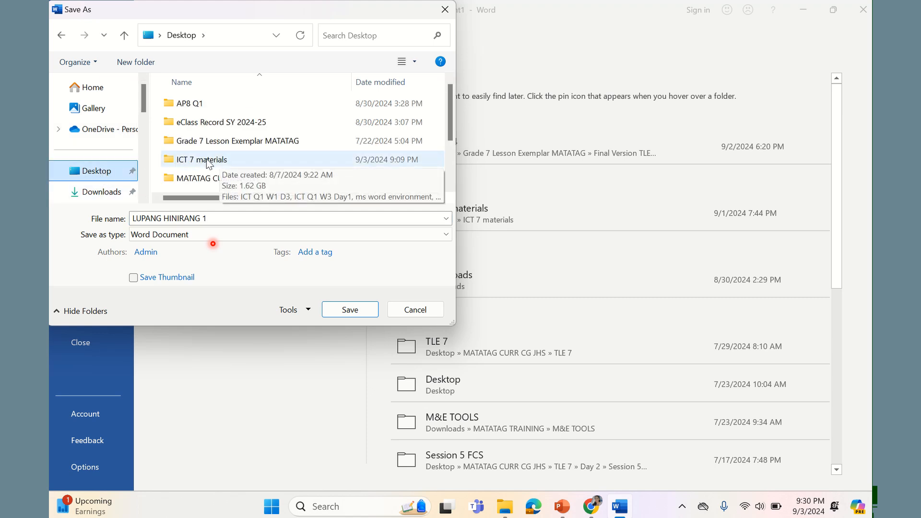
double_click(192, 163)
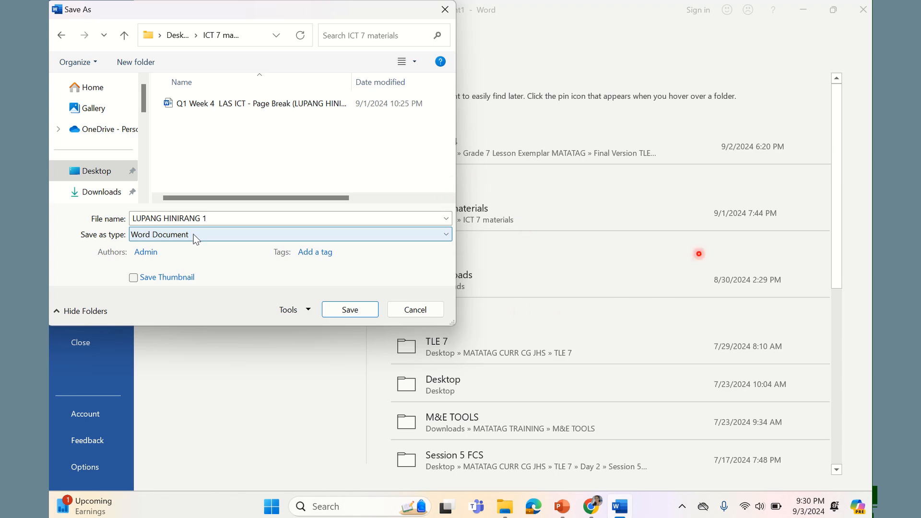
click(346, 311)
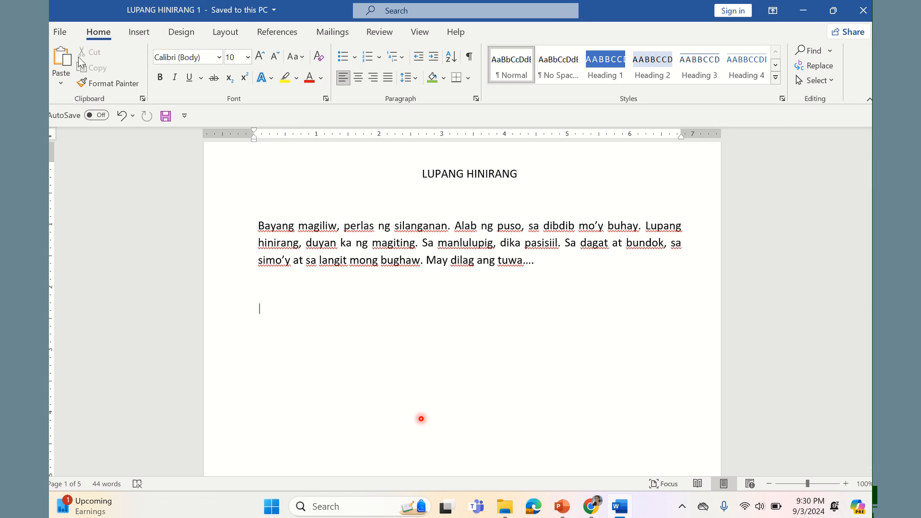
Open the backstage view with the file commands for the saved document.
click(56, 32)
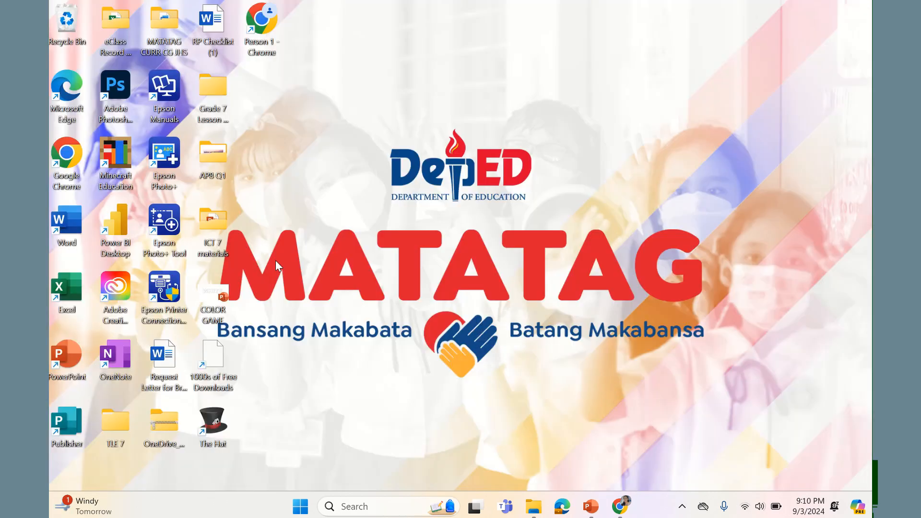